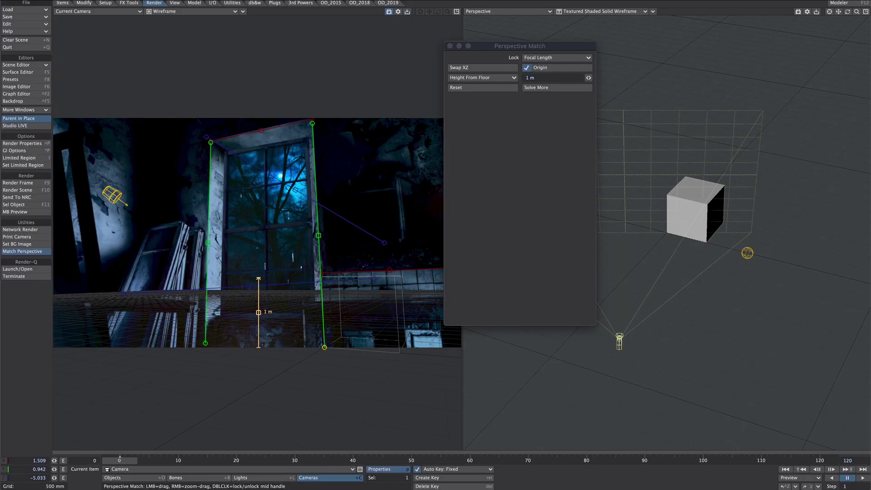
left_click_drag(258, 279, 258, 279)
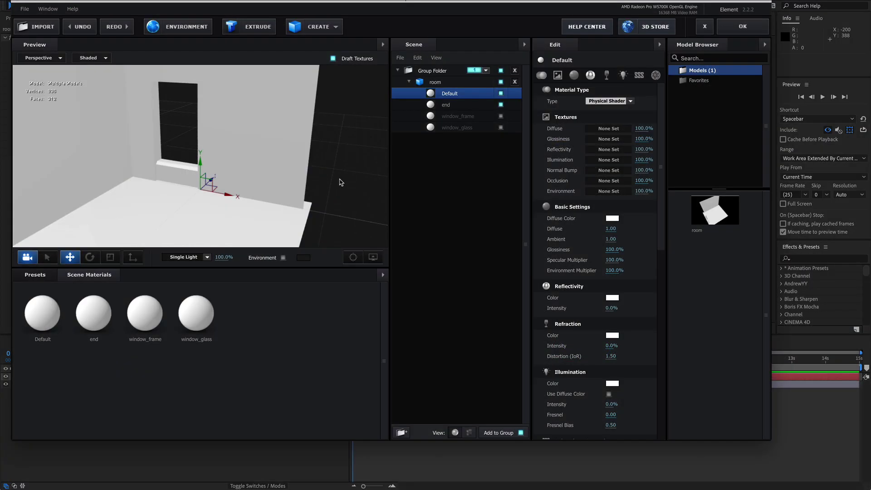
left_click_drag(340, 179, 343, 172)
scroll(606, 318, "down", 10)
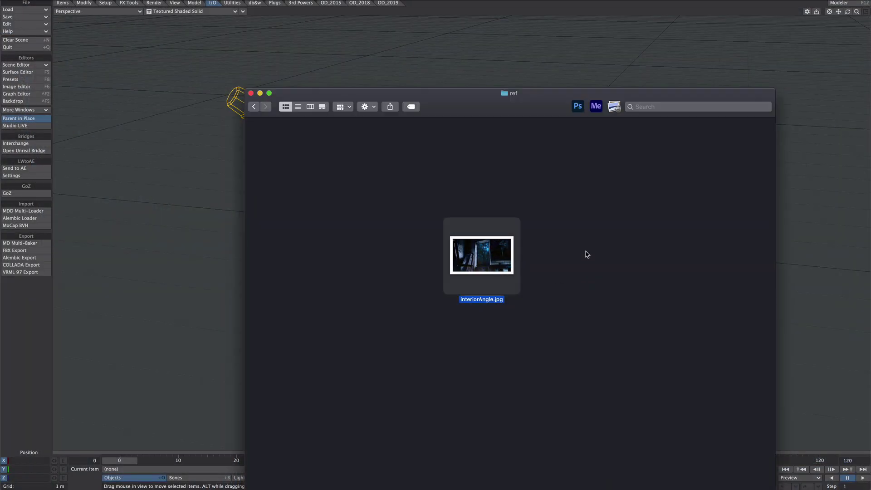
Preview the reference photo interiorAngle.jpg in the ref folder and load it into the LightWave Layout scene
key("space")
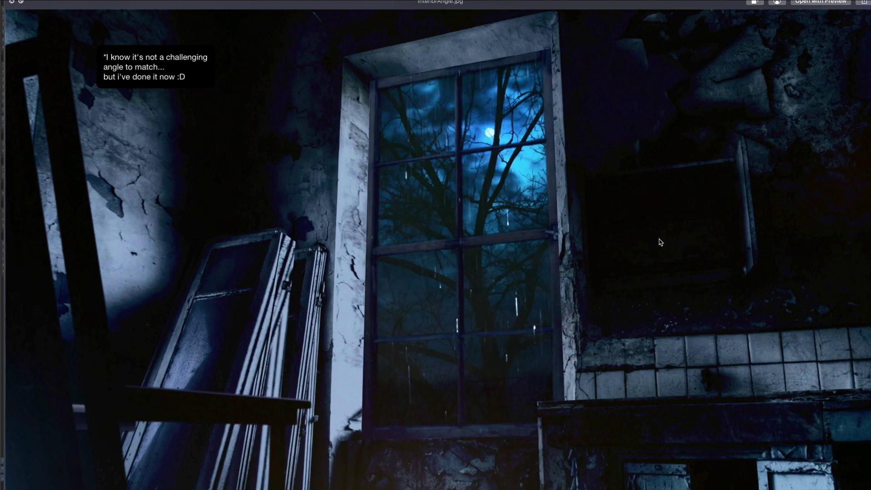
key("space")
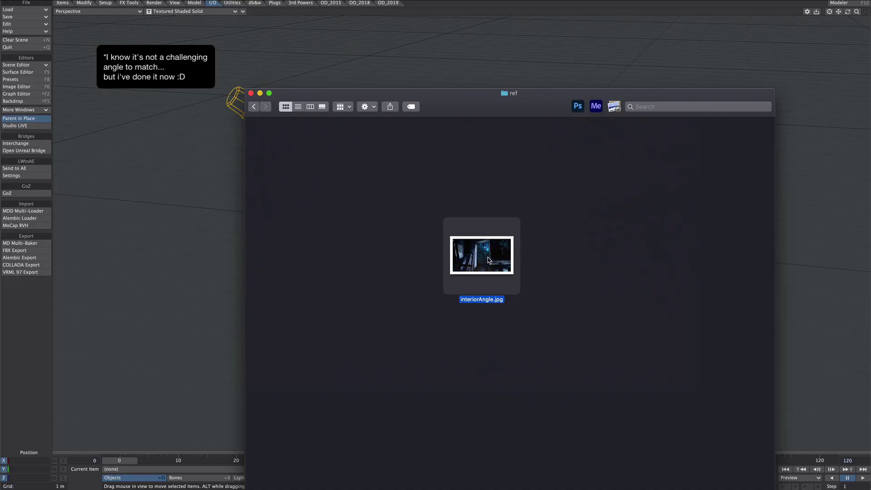
left_click_drag(490, 260, 185, 202)
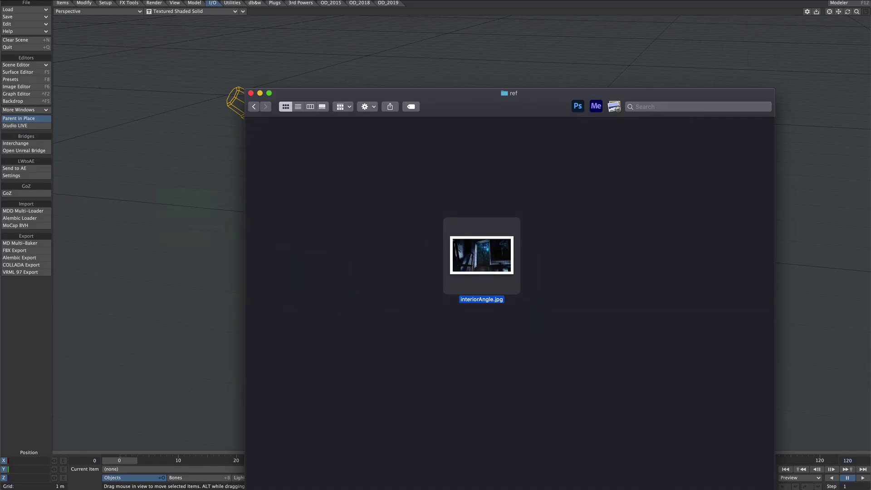
left_click(185, 202)
Create a 1 m cube centred on its bottom and position it at X 500 mm and Z 500 mm
left_click(430, 266, "ctrl+shift")
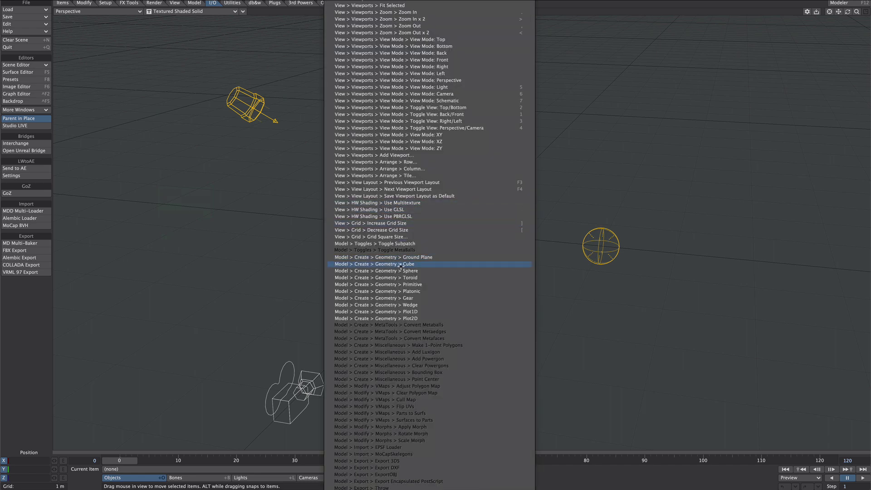
left_click_drag(401, 267, 401, 268, "ctrl+shift")
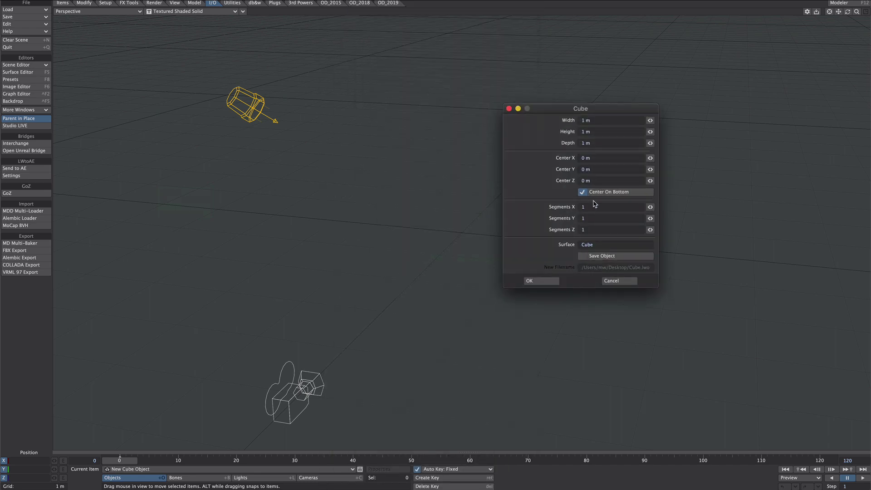
left_click(542, 281)
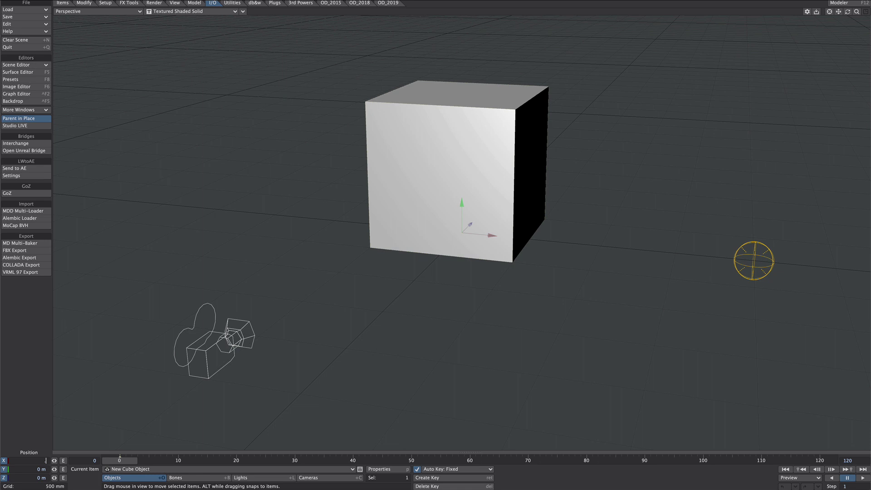
key("Tab")
type("500")
key("Return")
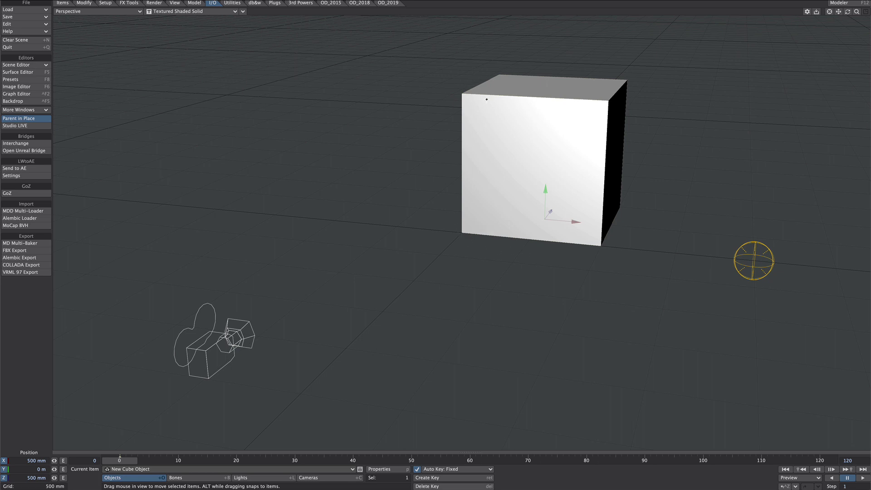
Set interiorAngle.jpg as the Camera's background image, matching the camera frame size to the image
left_click(154, 3)
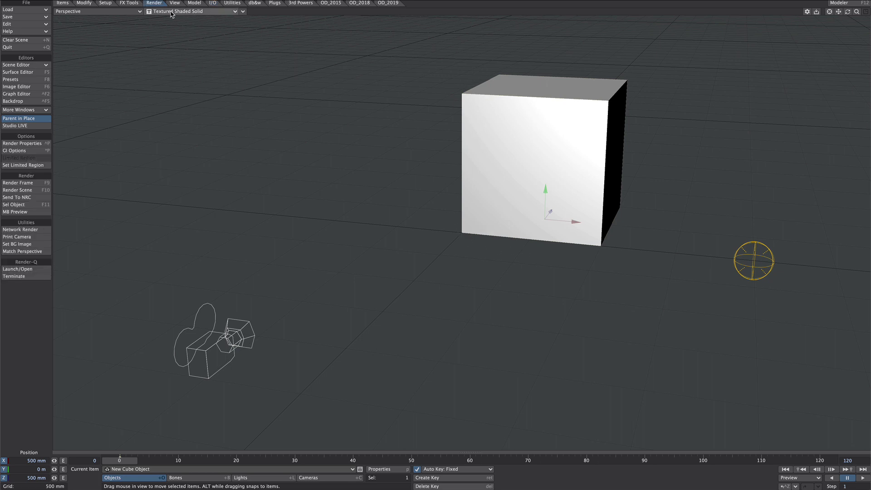
left_click(28, 247)
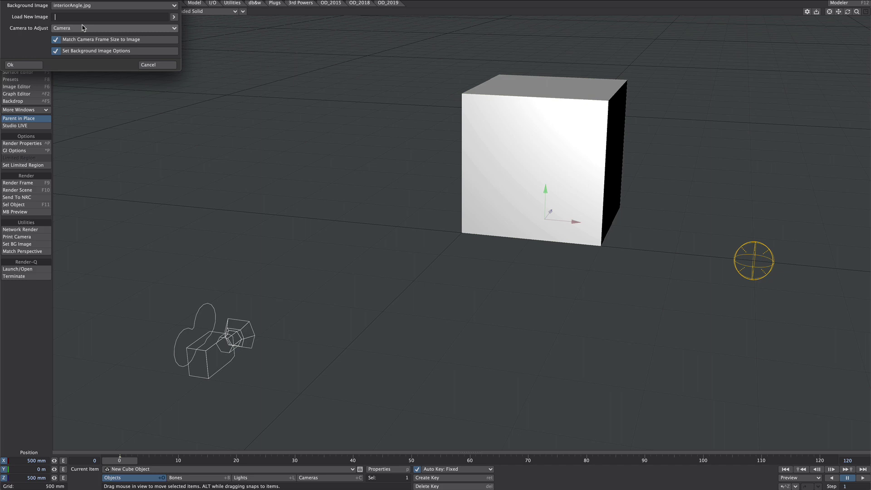
left_click(23, 65)
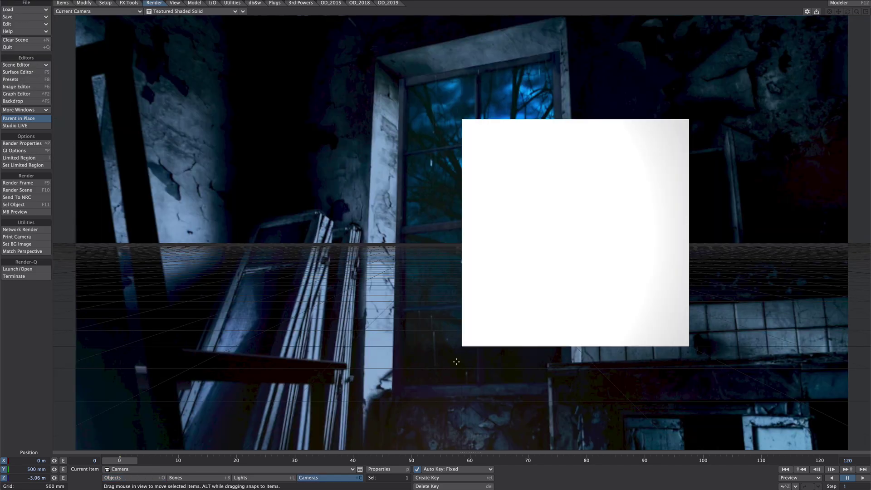
Change to a layout showing camera and perspective views side by side, and make the camera the current item
key("F4")
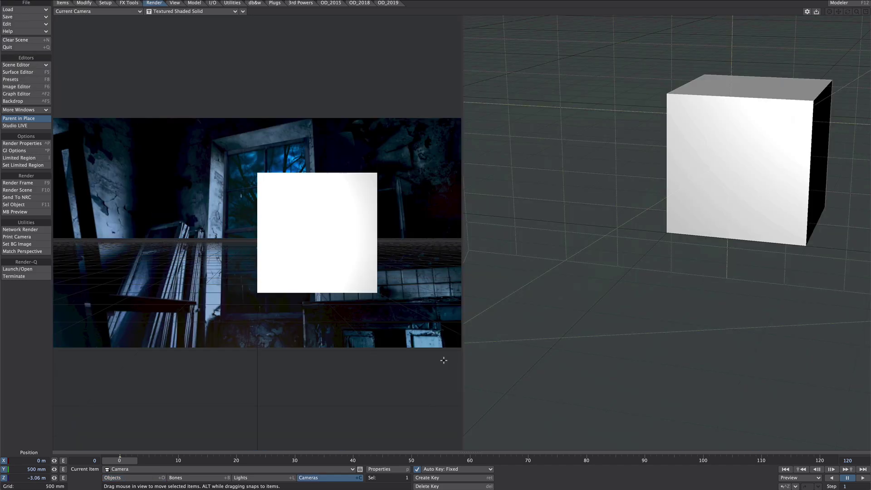
scroll(701, 259, "down", 5)
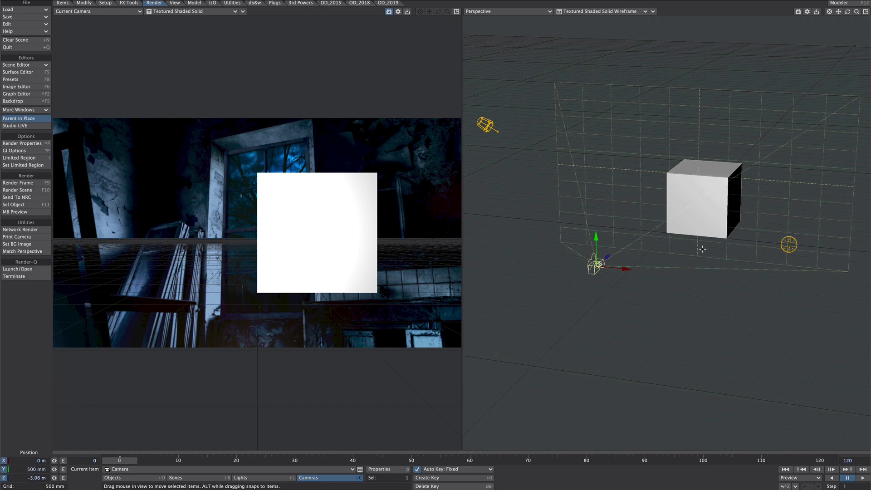
scroll(687, 245, "down", 5)
left_click_drag(686, 245, 630, 314, "alt")
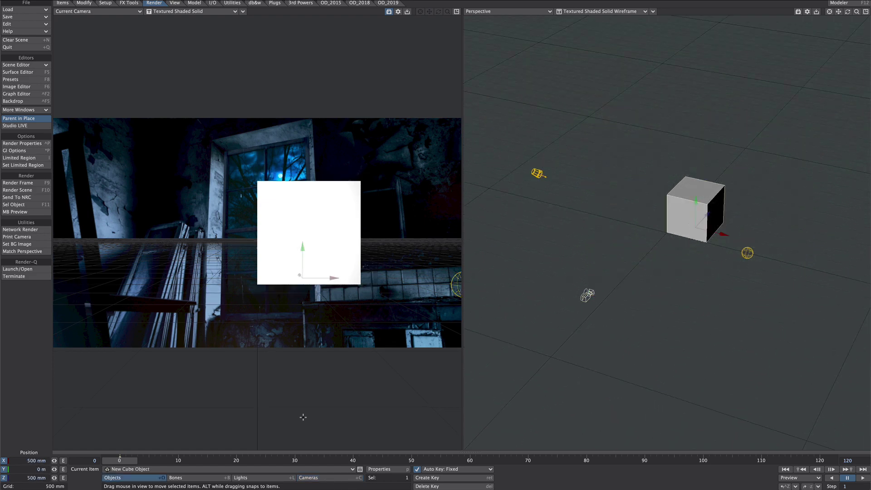
key("shift+c")
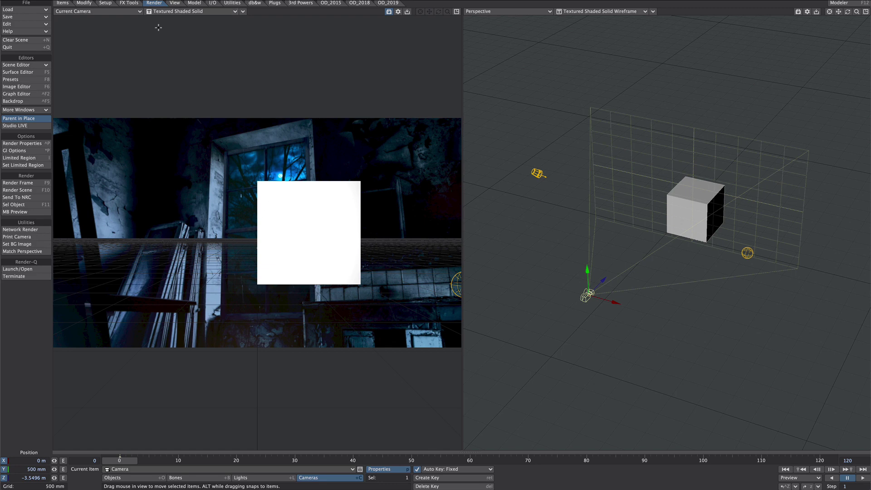
Start Match Perspective and align the two red guides with the window's top edge and the wall tiles' top edge
left_click(12, 252)
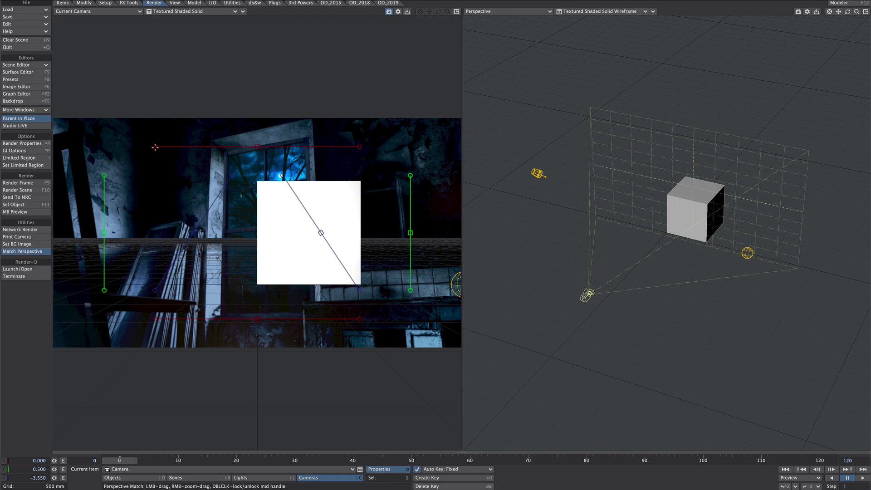
left_click_drag(156, 147, 211, 141)
left_click_drag(354, 145, 312, 120)
left_click_drag(257, 319, 356, 268)
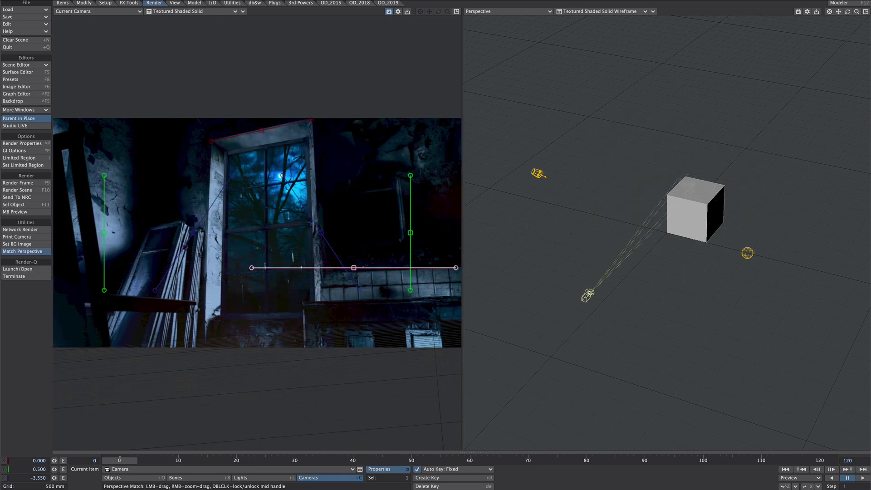
left_click_drag(254, 268, 321, 273)
Align the two green guides with the window's vertical sides and display the camera view as Wireframe
left_click_drag(411, 176, 312, 123)
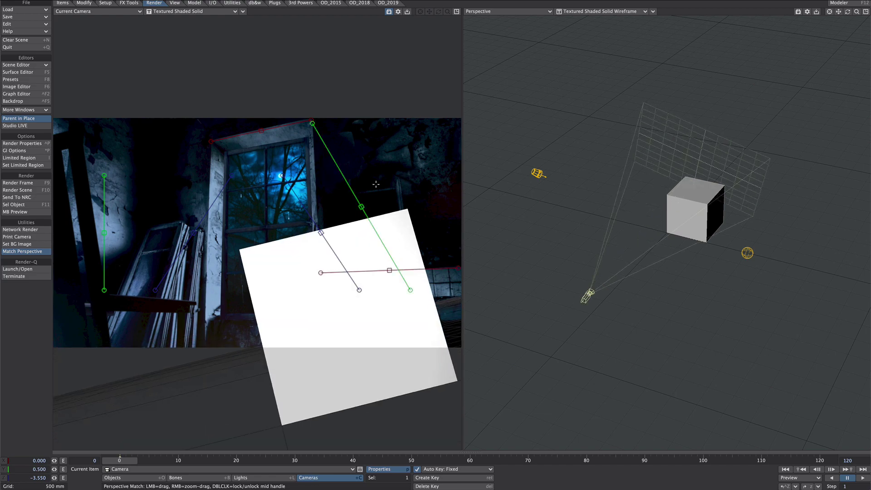
mouse_move(410, 290)
left_mouse_down()
mouse_move(297, 330)
mouse_move(326, 348)
left_mouse_up()
left_click(177, 12)
left_click(170, 4)
left_click_drag(104, 175, 211, 143)
left_click_drag(104, 290, 205, 342)
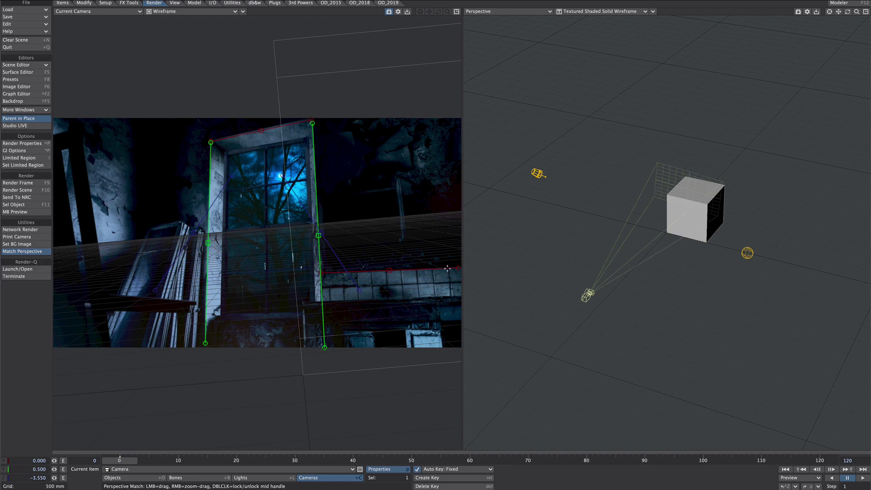
Place the blue depth guides, one from the window's upper-left corner down to the right, the other nearly level across the lower window
left_click_drag(232, 176, 339, 283)
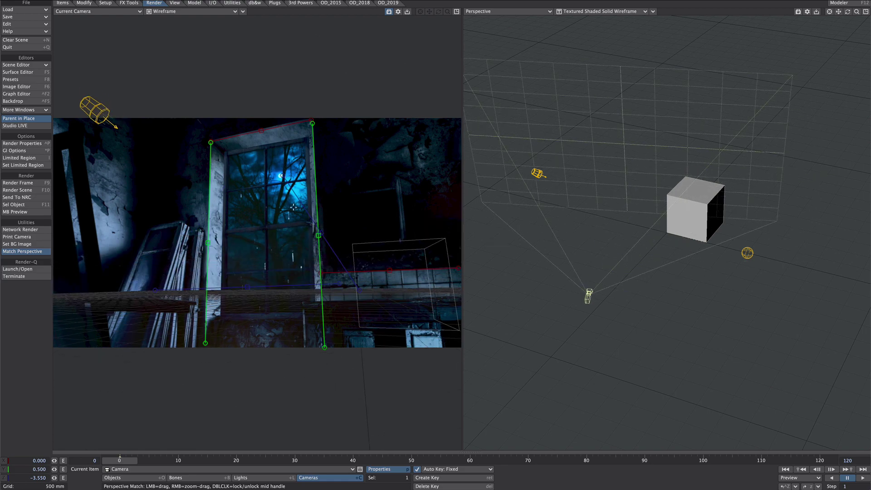
left_click_drag(283, 176, 207, 137)
left_click_drag(359, 289, 385, 243)
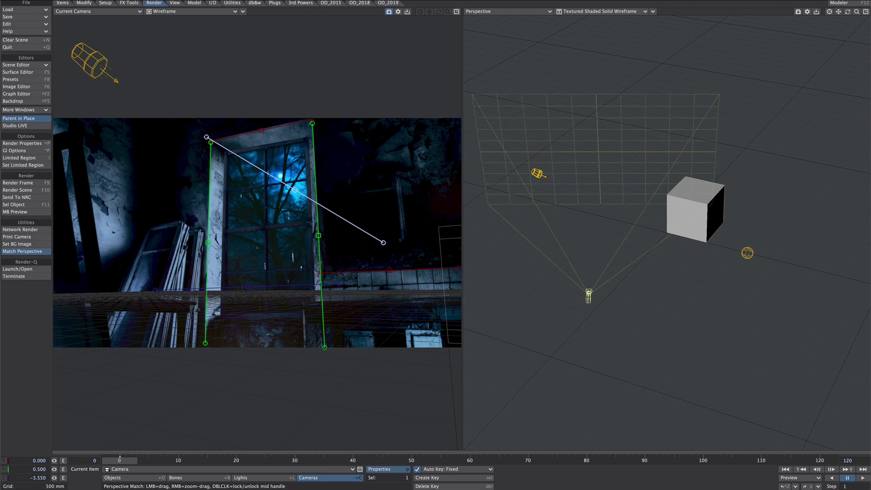
left_click_drag(154, 290, 123, 294)
left_click_drag(339, 284, 374, 278)
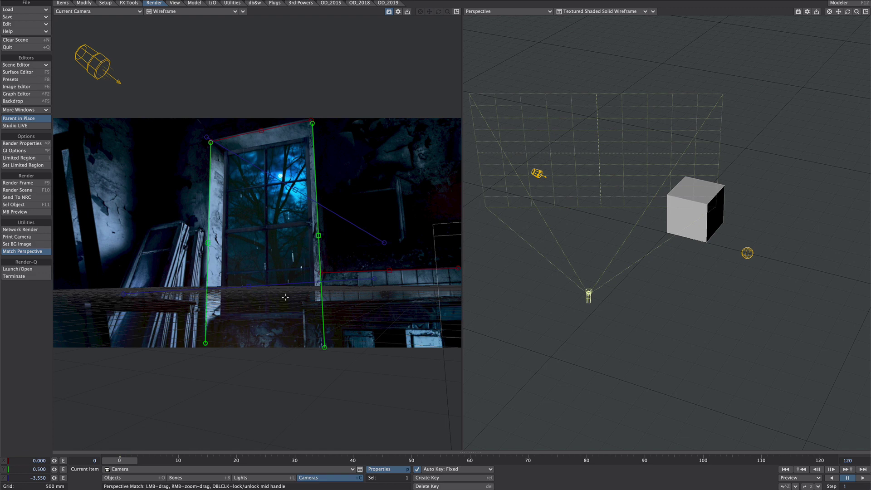
Enable the Origin option for Perspective Match and place the origin at the lower end of the right green guide
key("p")
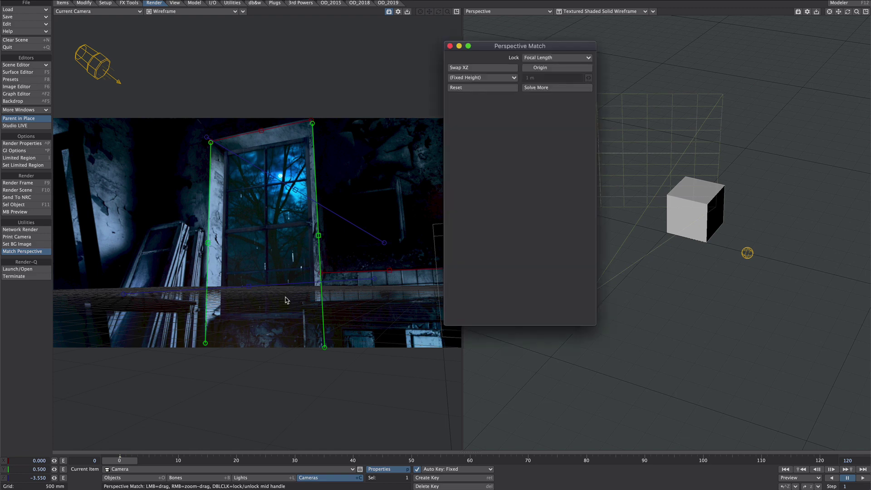
left_click(537, 67)
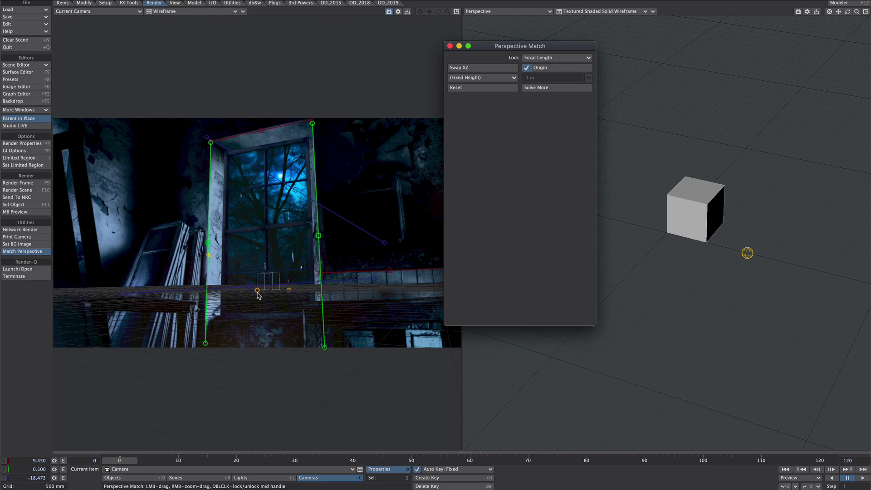
left_click_drag(257, 291, 324, 347)
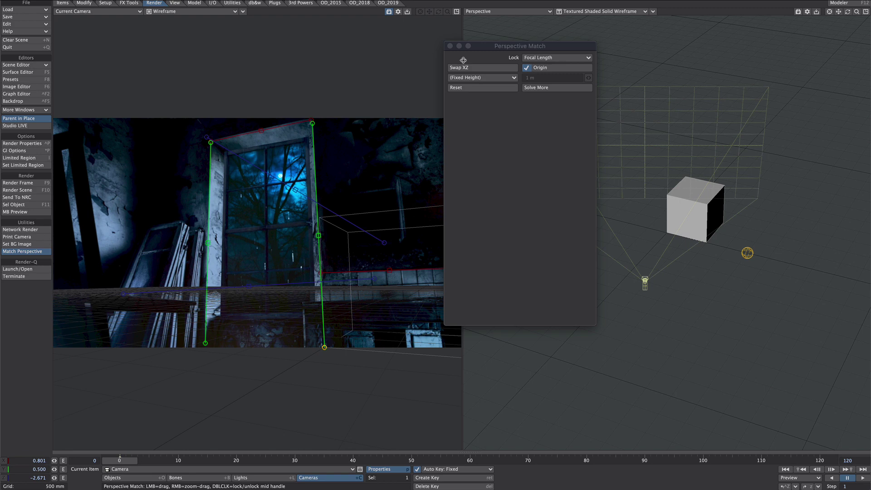
Use Height From Floor at 1 m and span the height ruler from the photo's bottom edge to about the tiles' upper edge
left_click(453, 78)
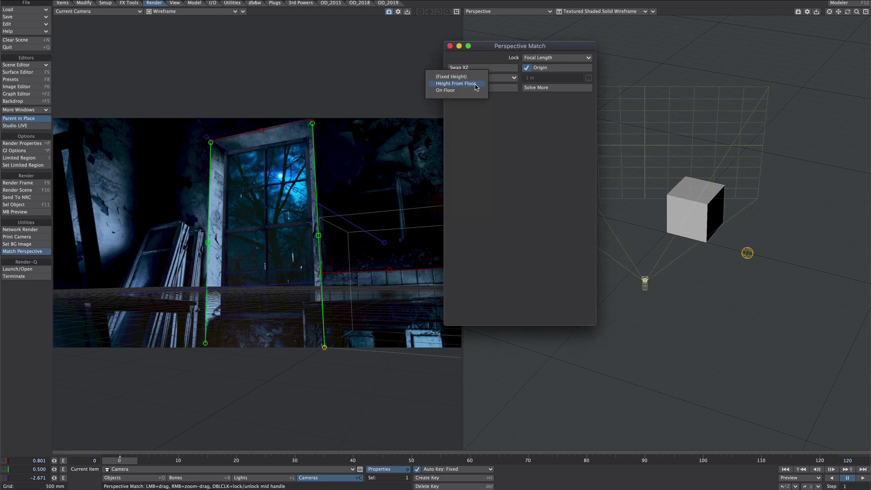
left_click(475, 84)
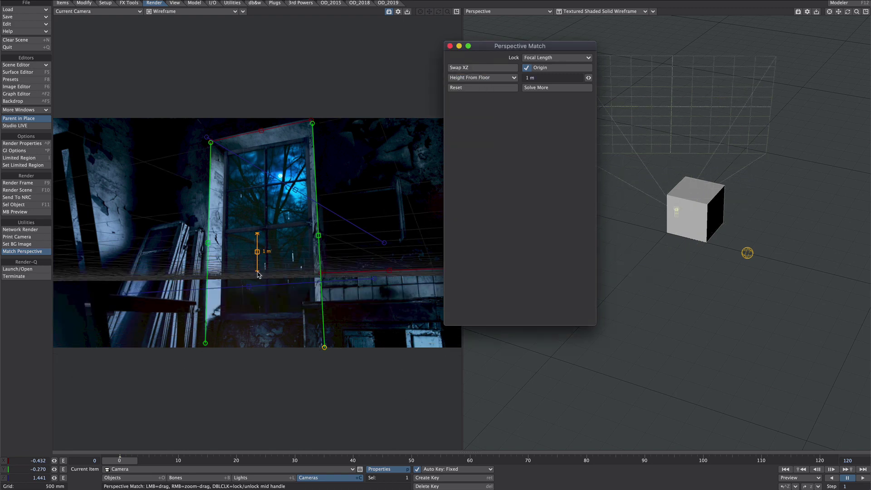
left_click_drag(259, 275, 258, 347)
left_click_drag(256, 233, 259, 278)
Fine-tune both ends of the lower blue guide, and with the Move tool raise the camera to about 1.17 m
left_click_drag(124, 293, 122, 295)
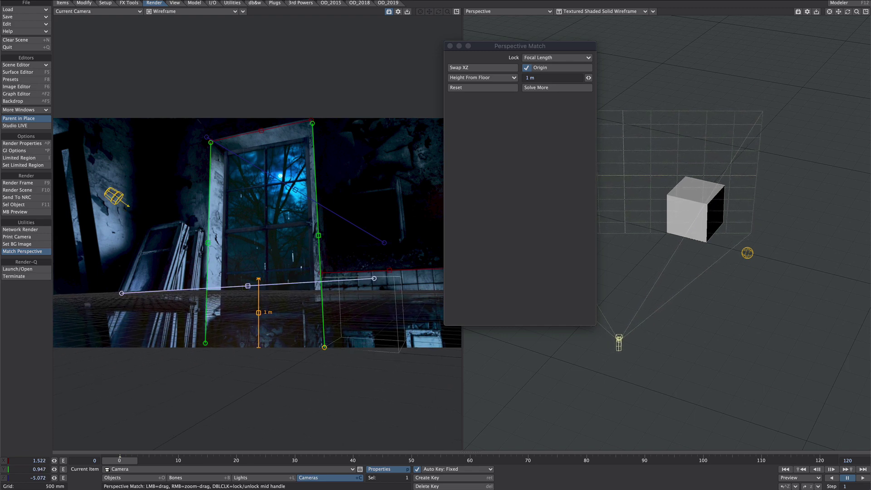
left_click_drag(375, 279, 369, 282)
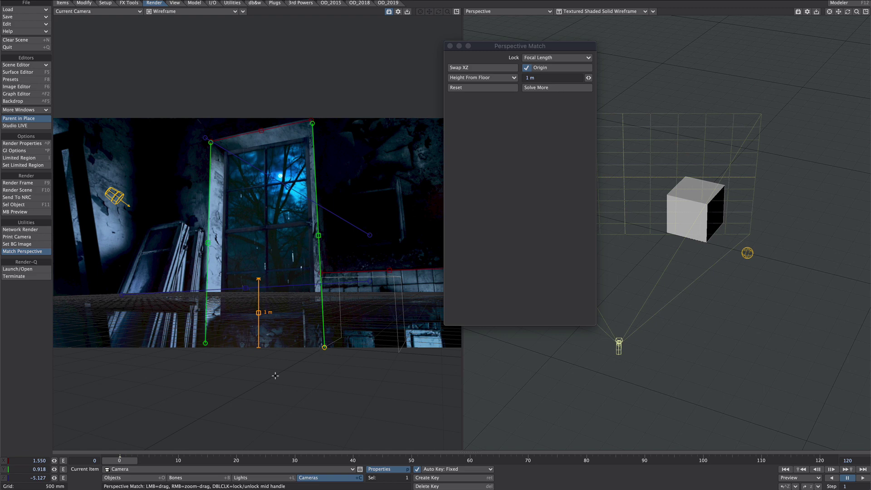
key("t")
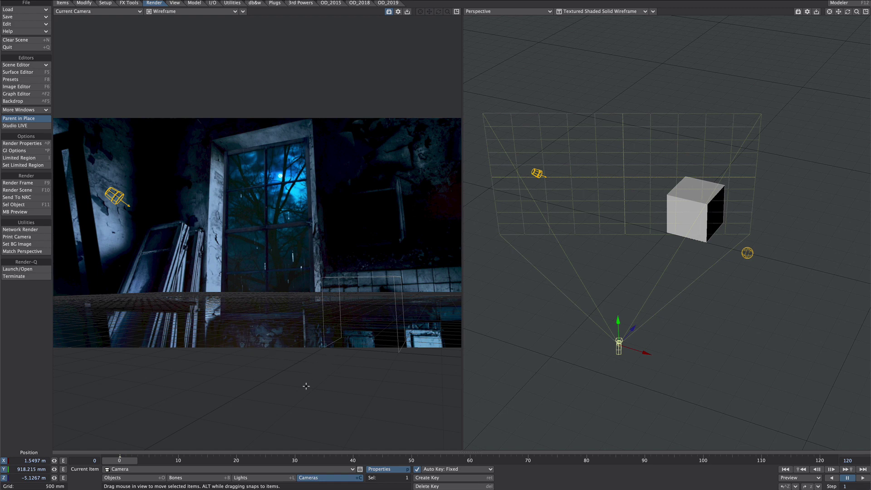
left_click_drag(619, 321, 618, 311)
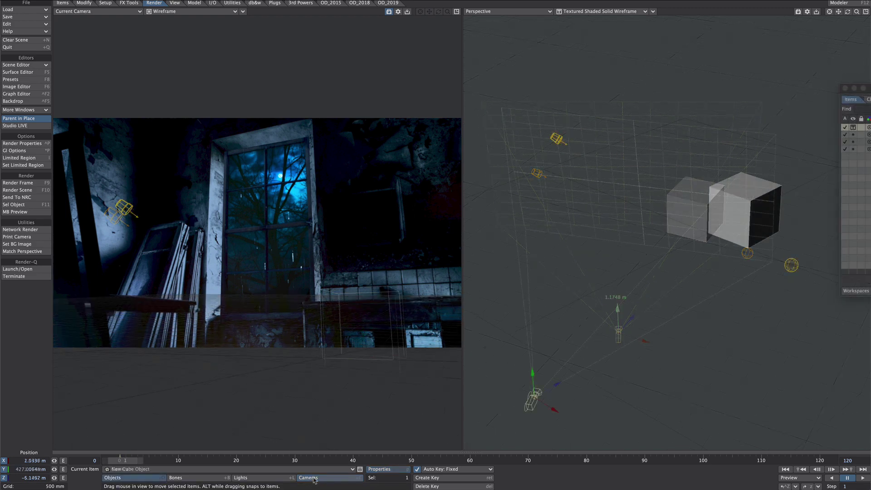
Reactivate Match Perspective for the camera and slightly extend the top of the 1 m height ruler
left_click(313, 478)
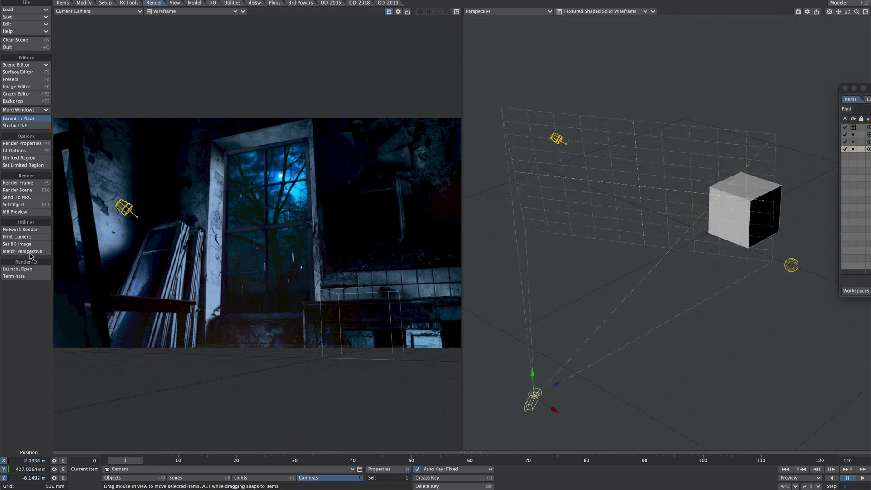
left_click(31, 252)
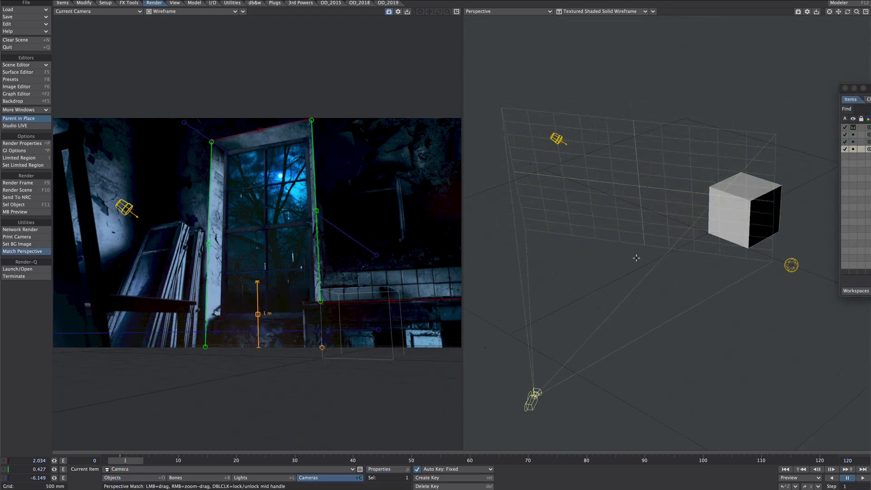
left_click_drag(258, 282, 258, 279)
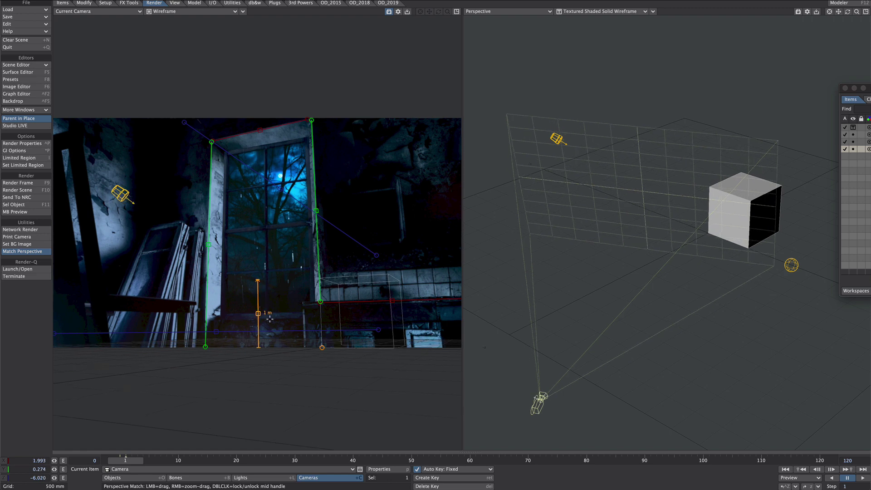
key("t")
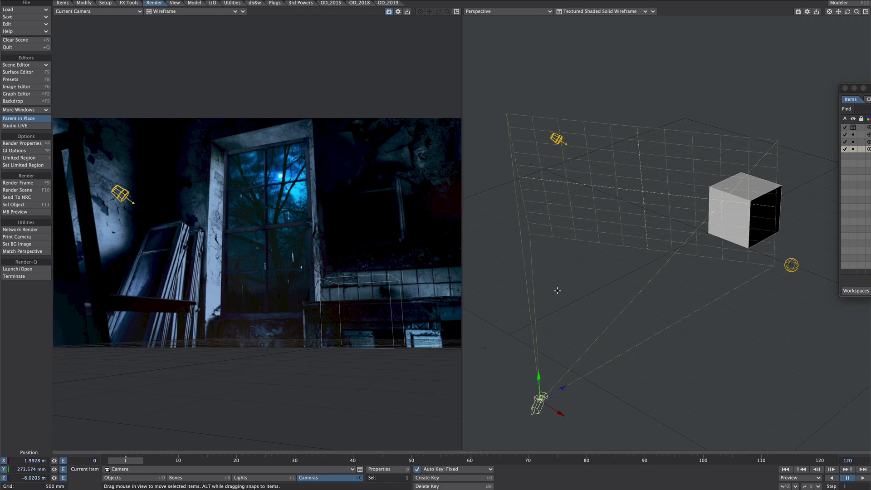
left_click_drag(539, 377, 538, 365)
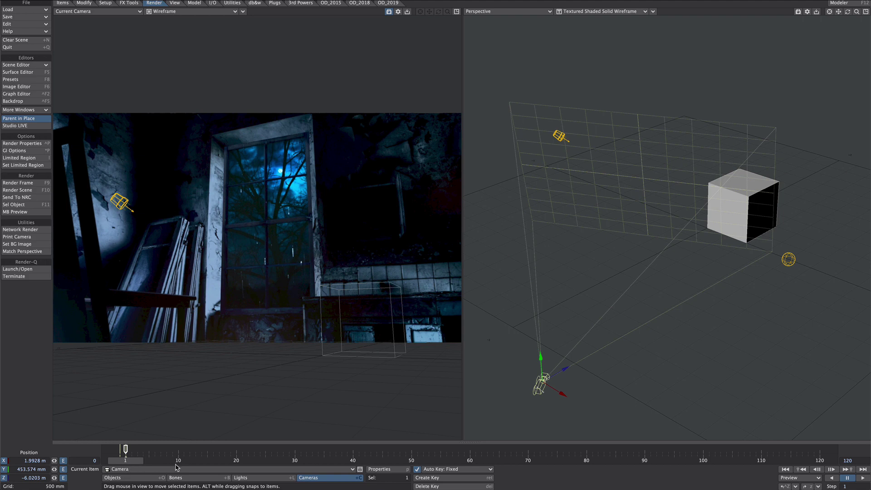
key("ctrl+z")
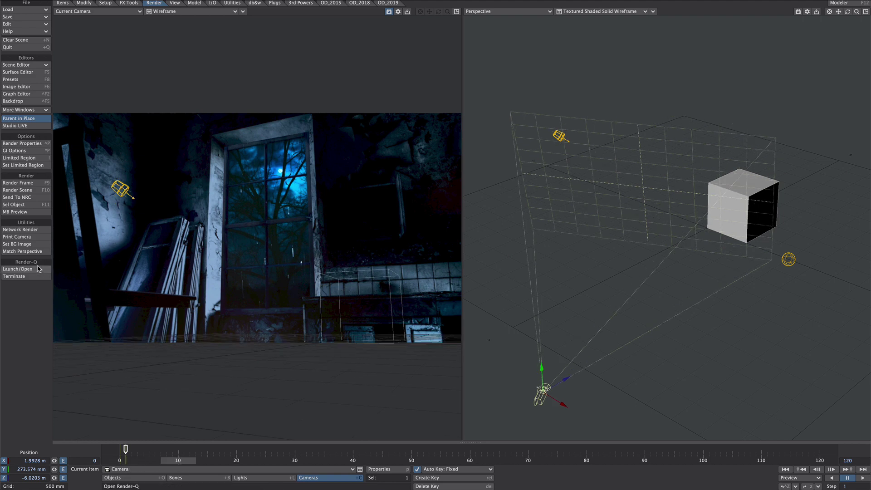
With Match Perspective active, shorten the 1 m height ruler slightly and refine the blue guide's end and the right green guide's lower end
left_click(23, 252)
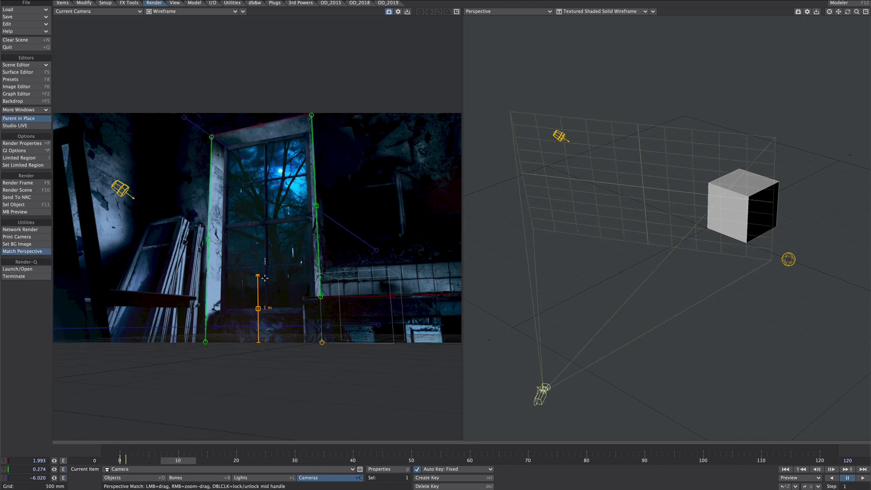
left_click_drag(258, 275, 260, 279)
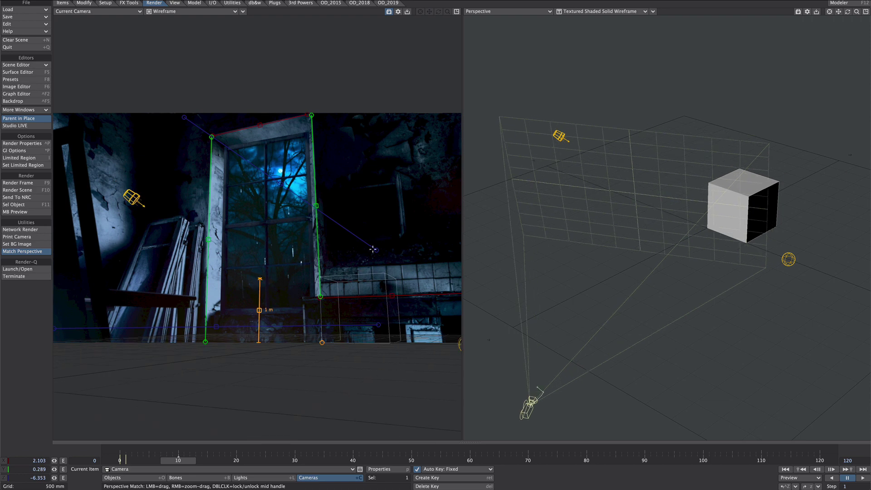
left_click_drag(376, 250, 377, 248)
left_click_drag(320, 297, 315, 296)
key("space")
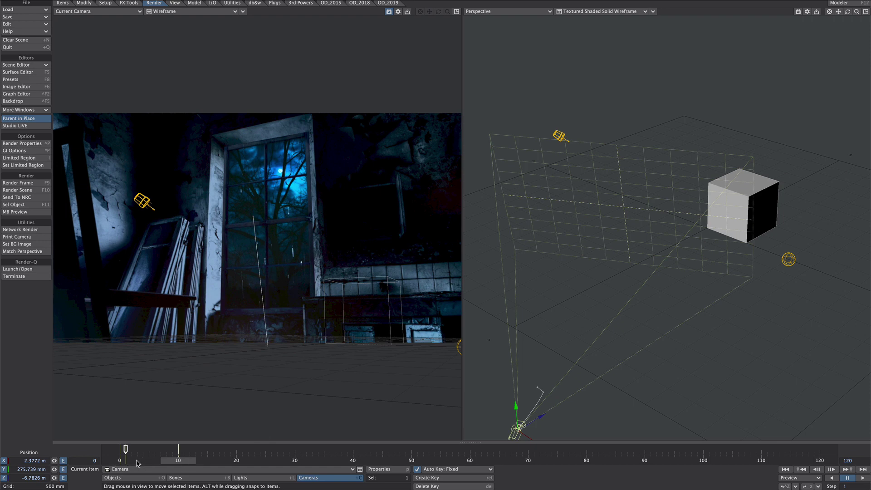
left_click_drag(137, 462, 120, 461)
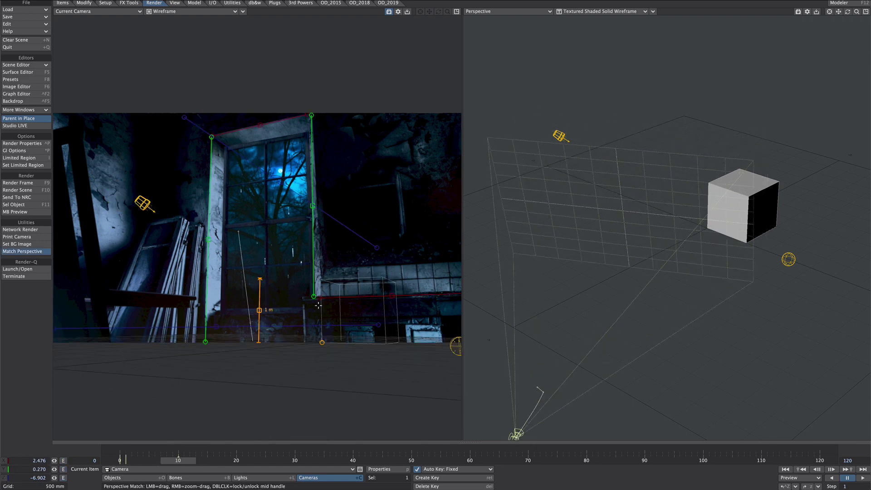
left_click_drag(314, 296, 313, 297)
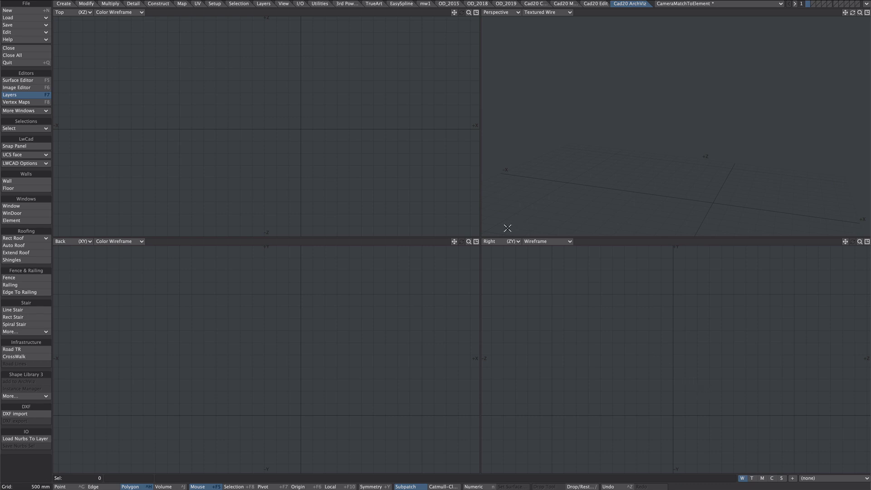
In LightWave Modeler, change the Right (ZY) viewport to Layout View
left_click(499, 241)
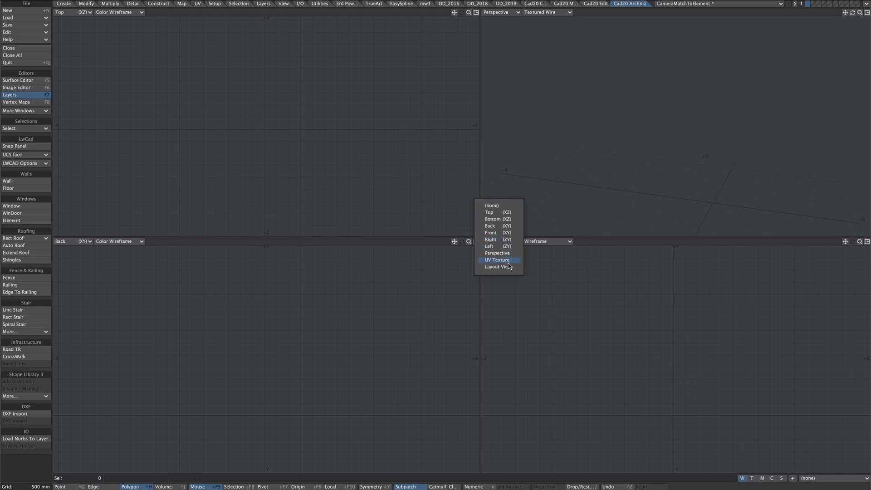
left_click(499, 266)
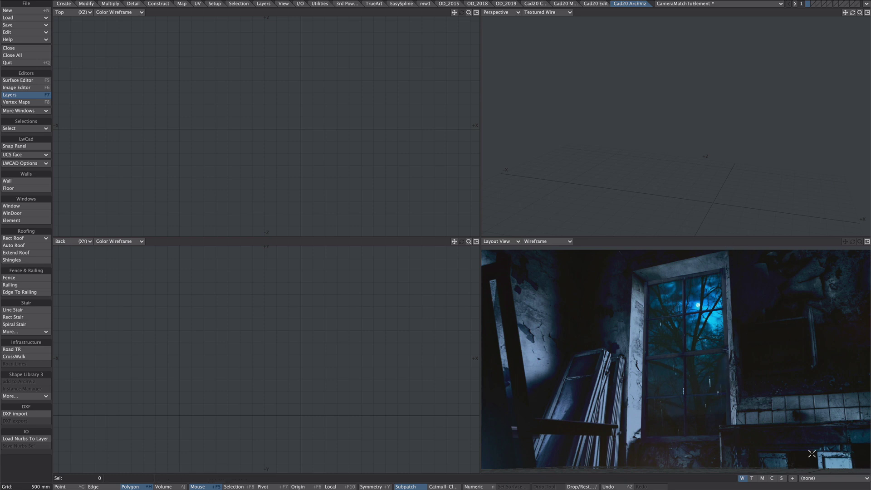
Draw a flat box about 6.1 m wide and 6.5 m high in the Back view and set its Z value to 0
key("shift+x")
left_click(302, 260)
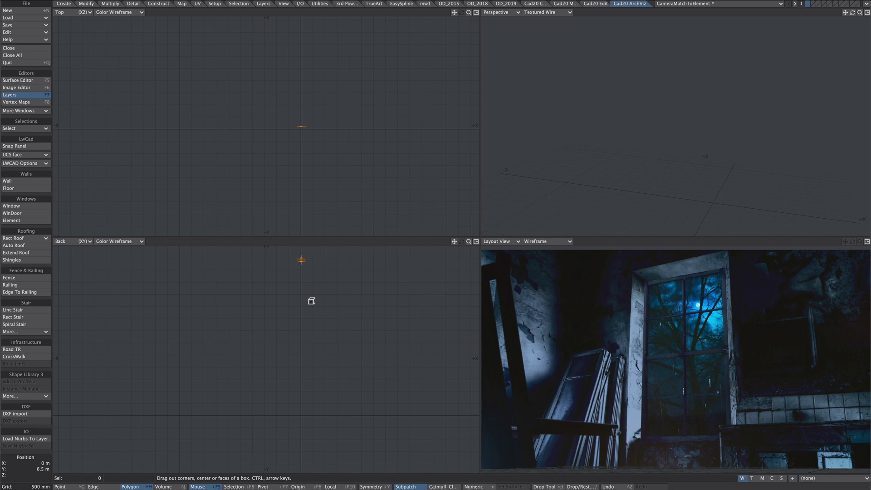
left_click_drag(311, 301, 450, 414)
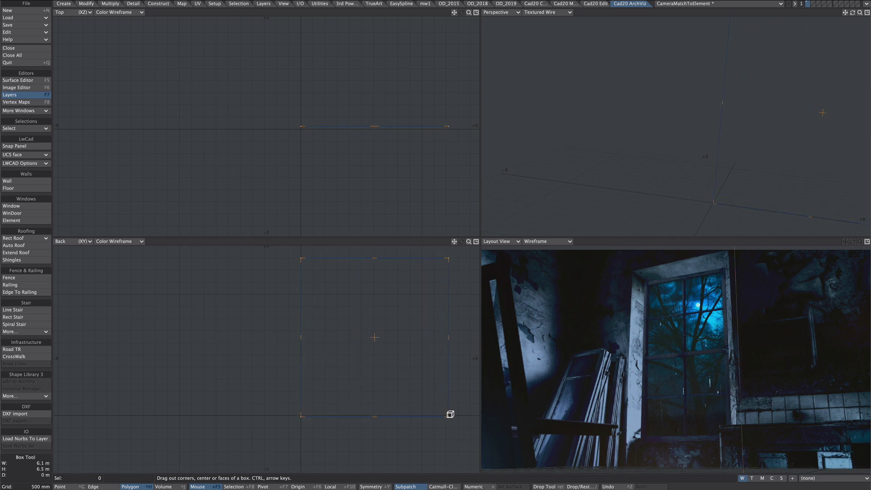
left_click_drag(373, 416, 374, 412)
key("v")
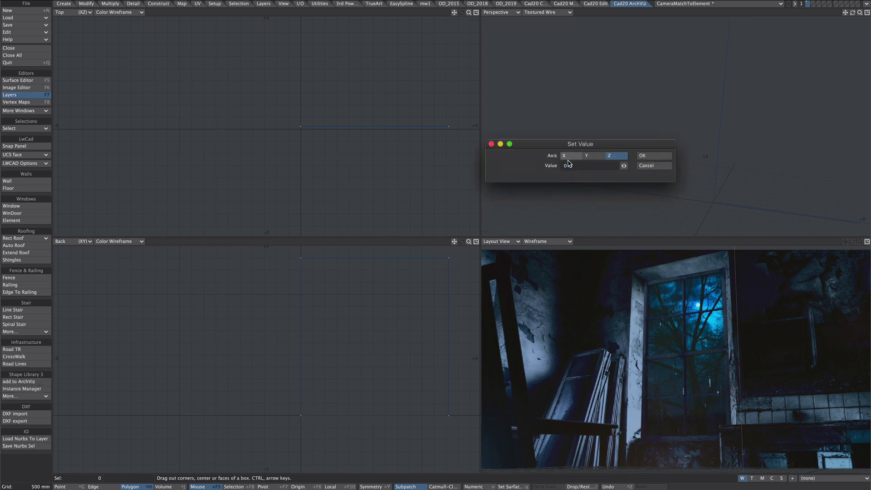
left_click(648, 158)
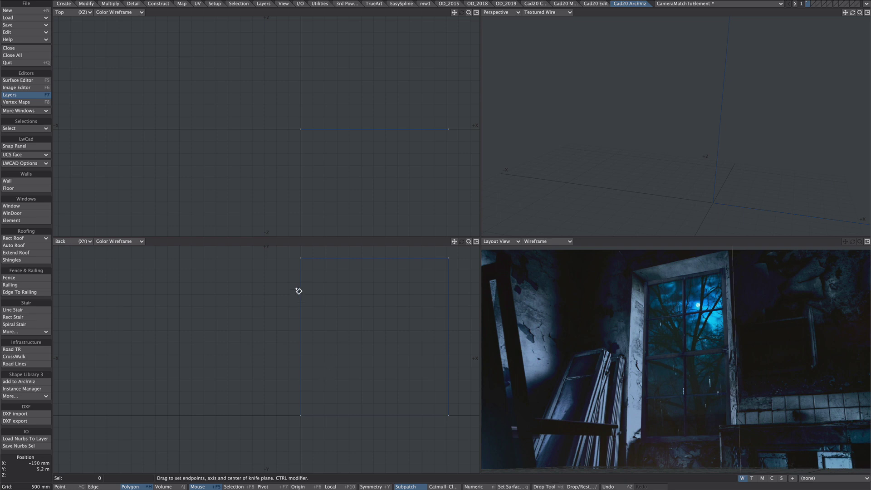
Knife the flat wall horizontally across its full width at the height of the window's top edge in the photo
left_click_drag(292, 294, 463, 297)
left_click_drag(377, 298, 375, 330)
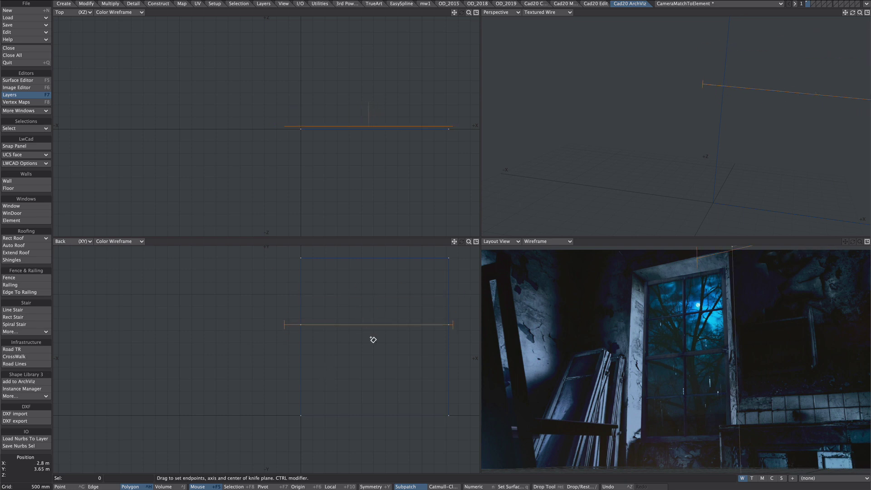
key("space")
Extend the wall's upper side edge above the cut in -X, to the window's far side and on to the room corner
key("space")
key("space")
left_click(302, 304)
key("e")
key("t")
left_click_drag(302, 304, 229, 303, "ctrl")
key("space")
key("space")
key("space")
key("space")
key("ctrl+z")
key("e")
key("t")
key("space")
key("slash")
Extend the bottom edge of the narrow section beside the window and set its Y value to 0 m
left_click(242, 324)
key("e")
key("v")
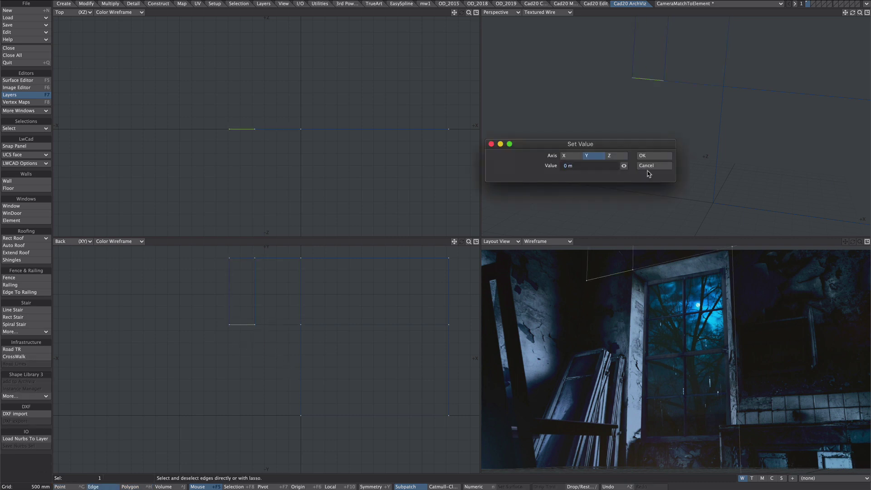
left_click(655, 156)
key("space")
key("slash")
Select the vertical edges at the room corner beside the window and extend them along -Z to form the side wall
left_click_drag(589, 265, 585, 319)
key("e")
key("t")
left_click_drag(265, 169, 264, 233, "ctrl")
key("g")
key("comma")
key("comma")
left_click_drag(251, 126, 251, 205, "ctrl")
key("space")
key("slash")
Move the window wall's opposite outer edge inward and extend it along -Z to form the second side wall
left_click(327, 90)
key("t")
left_click_drag(357, 120, 327, 231, "ctrl")
key("e")
key("t")
key("space")
key("slash")
Delete the leftover knife-cut points on the wall section beside the window opening
right_click_drag(170, 334, 206, 358)
mouse_move(218, 332)
right_mouse_down("shift")
mouse_move(311, 347)
mouse_move(233, 356)
right_mouse_up("shift")
key("Delete")
Delete the polygon filling the window opening and flip the remaining wall polygons
key("ctrl+h")
left_click(223, 363)
key("Delete")
key("f")
mouse_move(621, 113)
left_mouse_down("alt")
mouse_move(694, 109)
mouse_move(674, 166)
left_mouse_up("alt")
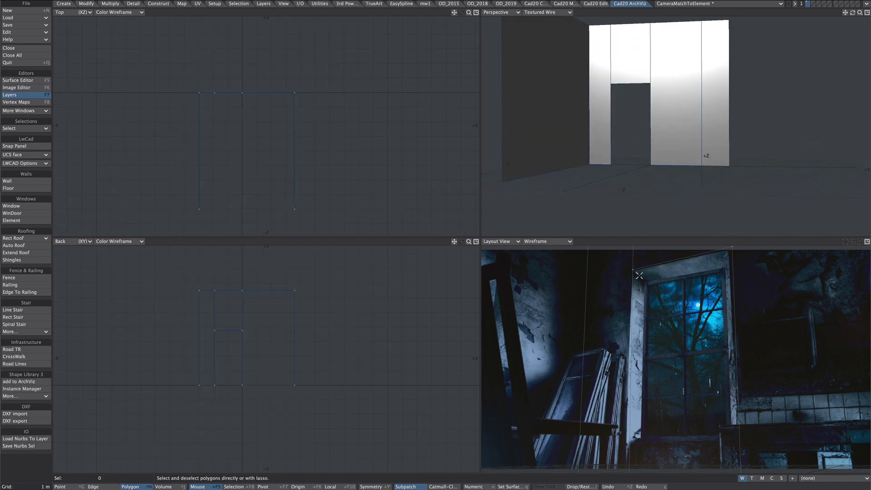
Extend the window opening's top and two side edges outward along Z to form the reveal, matching its depth to the photo
key("ctrl+g")
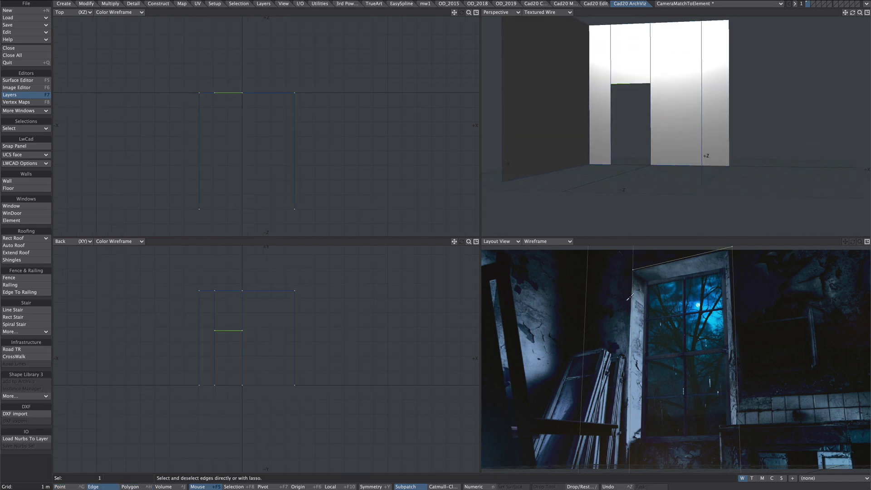
left_click(632, 295)
left_click(735, 295)
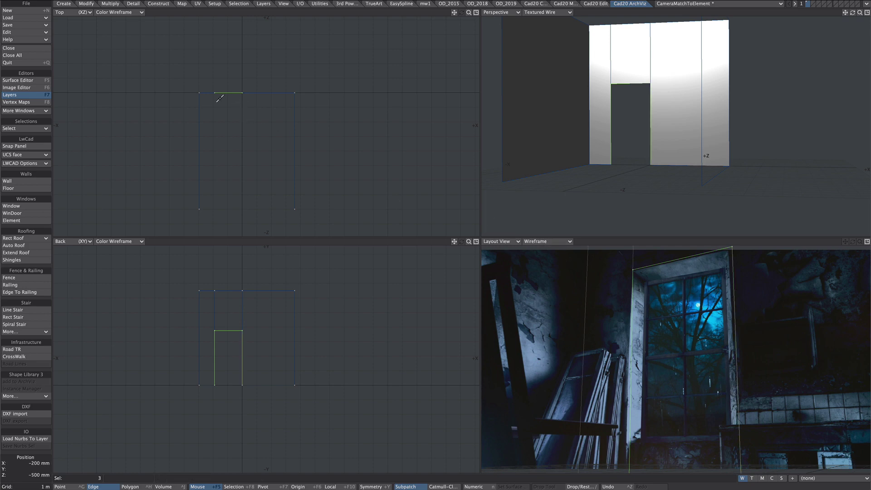
key("t")
left_click_drag(232, 85, 232, 77)
left_click_drag(671, 284, 666, 280)
scroll(216, 54, "up", 10)
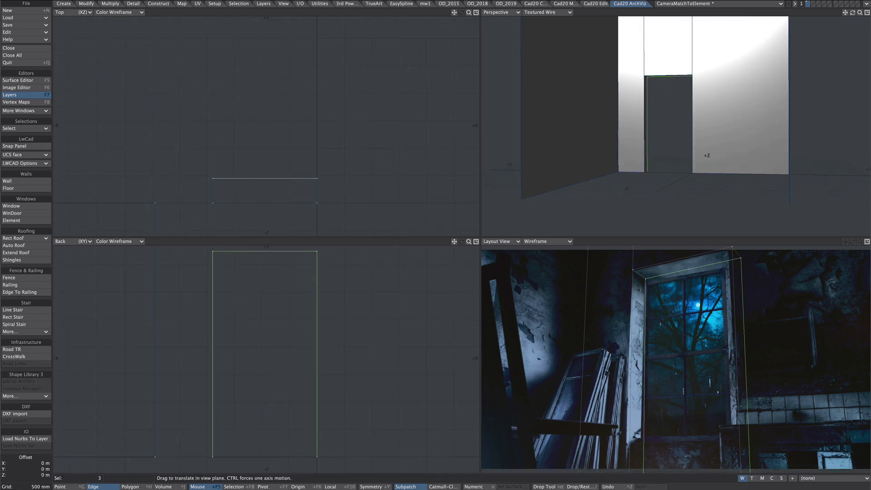
left_click_drag(259, 143, 259, 137)
key("Return")
key("slash")
Draw a flat box across the bottom of the window opening in the Back view and move it along Z into the reveal
scroll(288, 334, "down", 2)
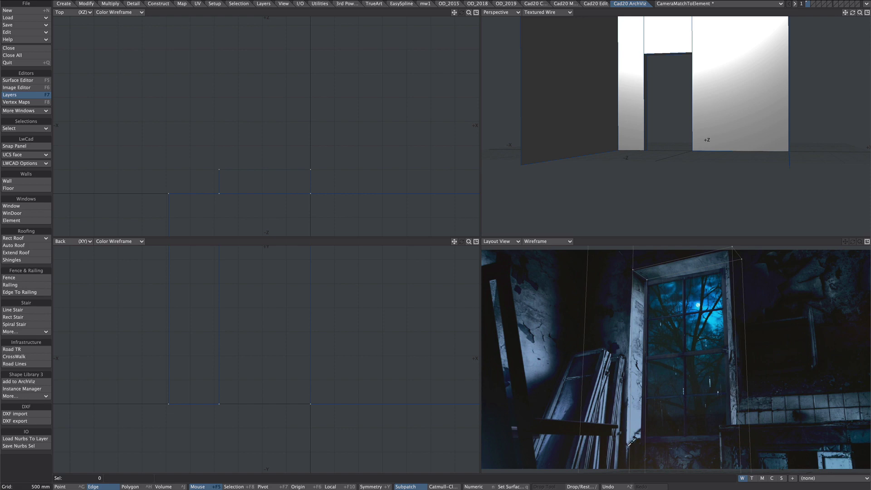
scroll(306, 367, "down", 1)
left_click_drag(285, 347, 282, 389, "alt")
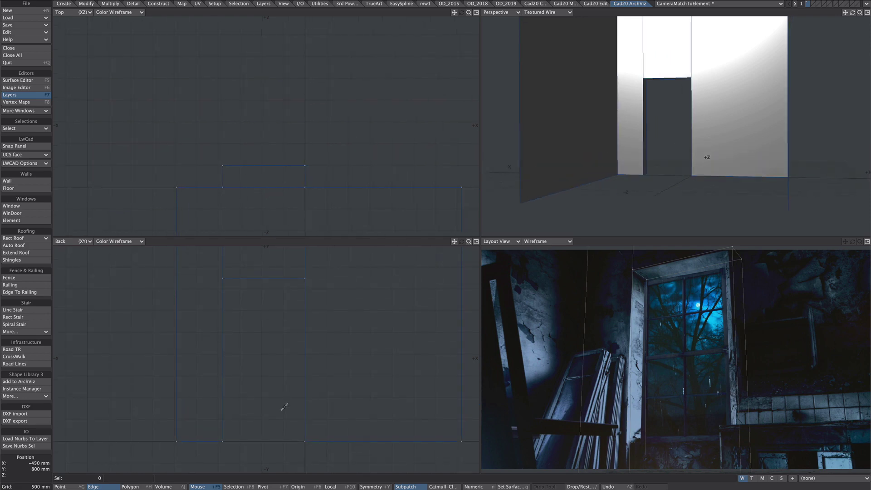
key("shift+x")
left_click_drag(222, 401, 306, 439)
key("Return")
key("t")
left_click_drag(264, 126, 263, 177)
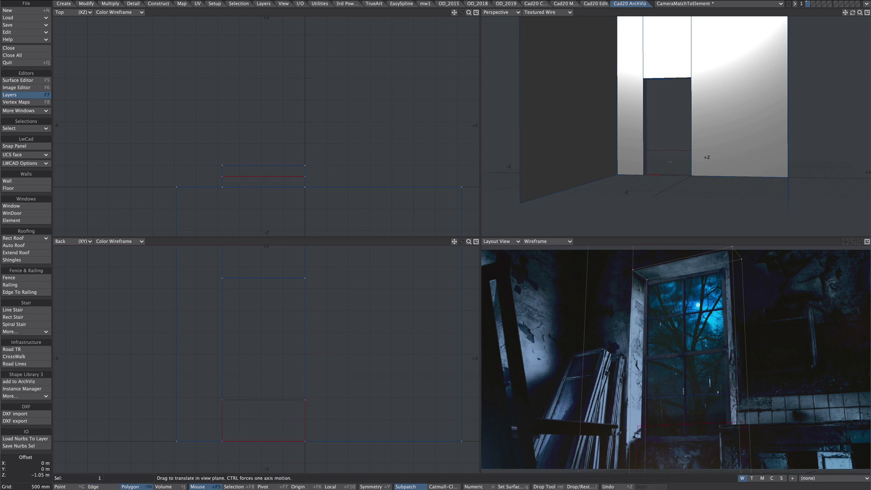
Lower the top edge of the panel under the window, then extend it 100 mm up and back into the reveal as a sill
key("space")
key("space")
key("space")
left_click(269, 400)
key("t")
left_click_drag(267, 392, 263, 404)
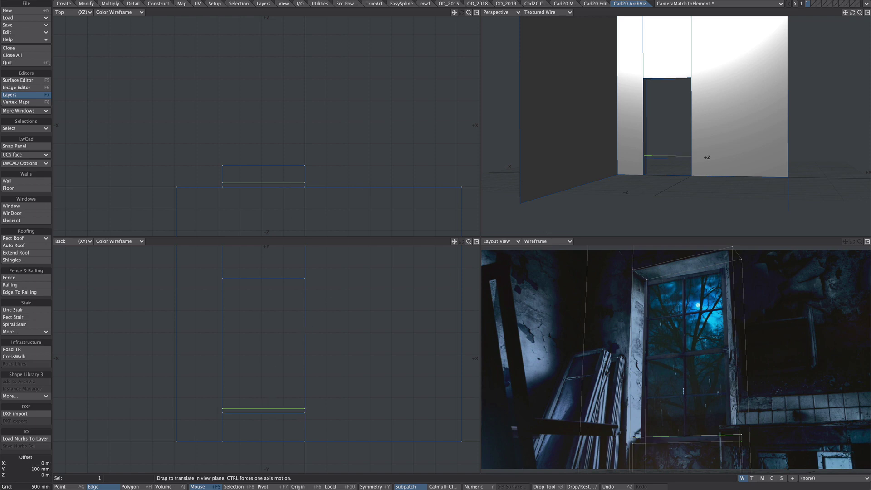
left_click_drag(269, 177, 300, 164)
scroll(300, 163, "up", 2)
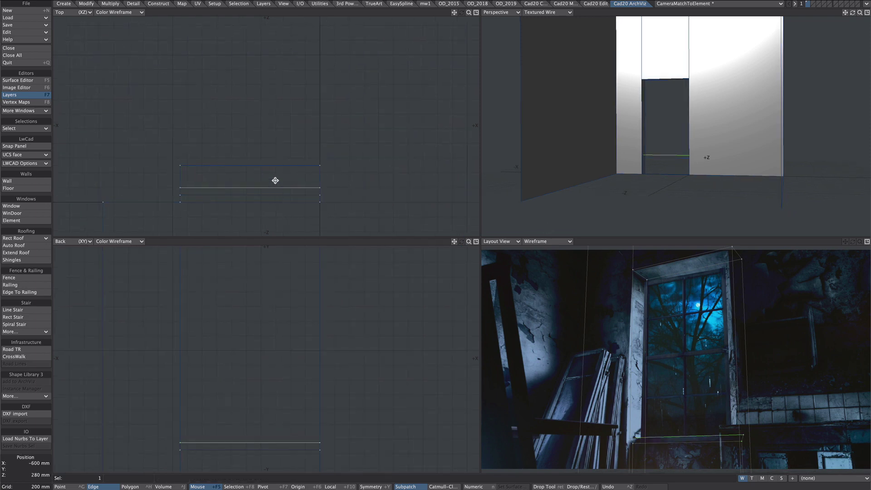
Flip the polygons of the sill and the panel under the window so they face the room
key("ctrl+h")
key("f")
key("slash")
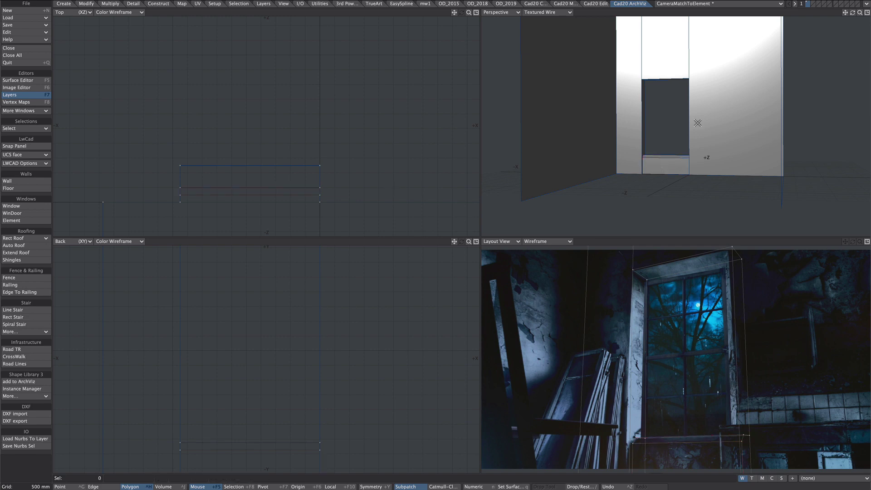
Shorten both side walls by moving the four points at their open ends along Z toward the window wall
key("a")
mouse_move(703, 124)
left_mouse_down("alt")
mouse_move(710, 138)
mouse_move(733, 117)
mouse_move(708, 130)
left_mouse_up("alt")
key("ctrl+g")
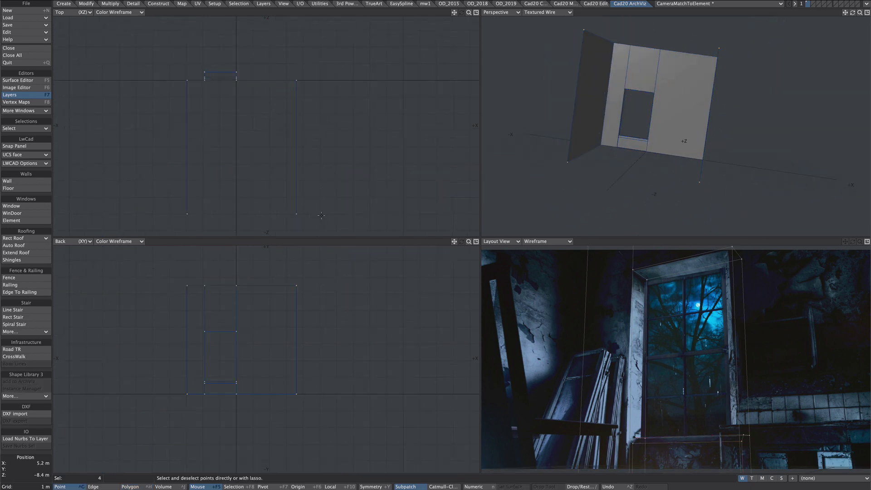
key("t")
left_click_drag(325, 211, 325, 203, "ctrl")
key("slash")
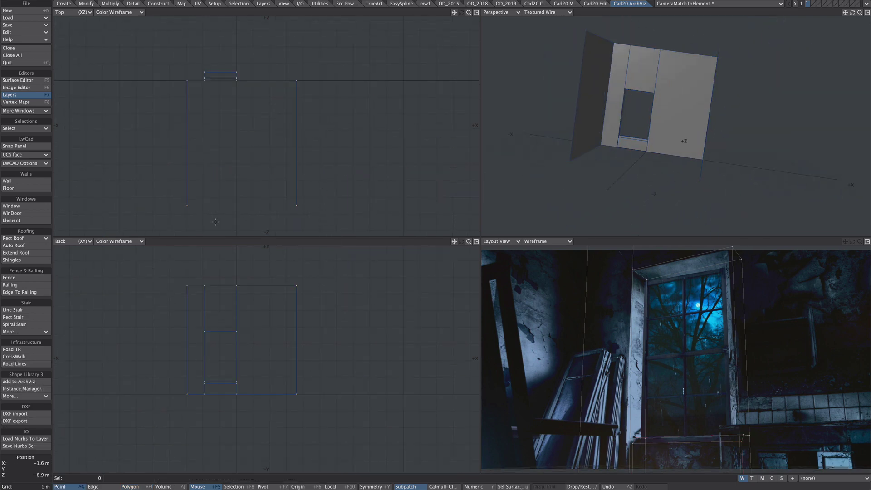
Create a ceiling polygon from the four upper corner points of the walls
left_click_drag(661, 69, 645, 117, "alt+shift")
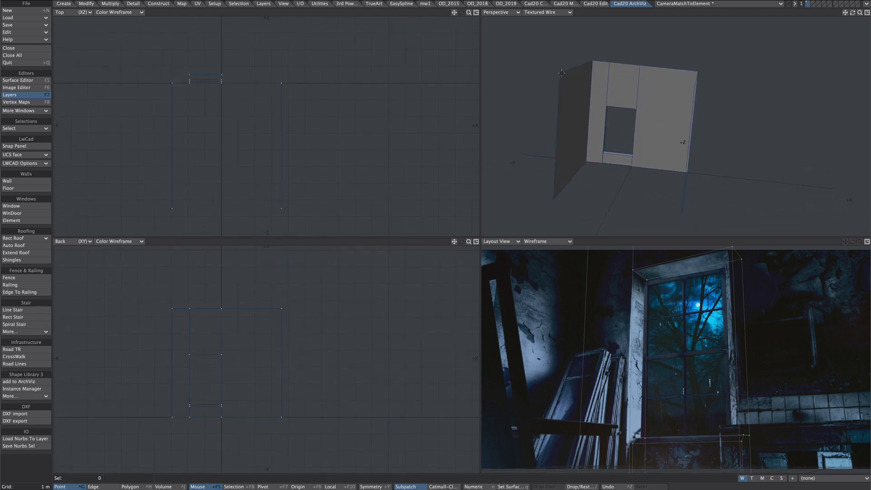
left_click(560, 73)
left_click_drag(641, 66, 641, 81, "alt")
key("slash")
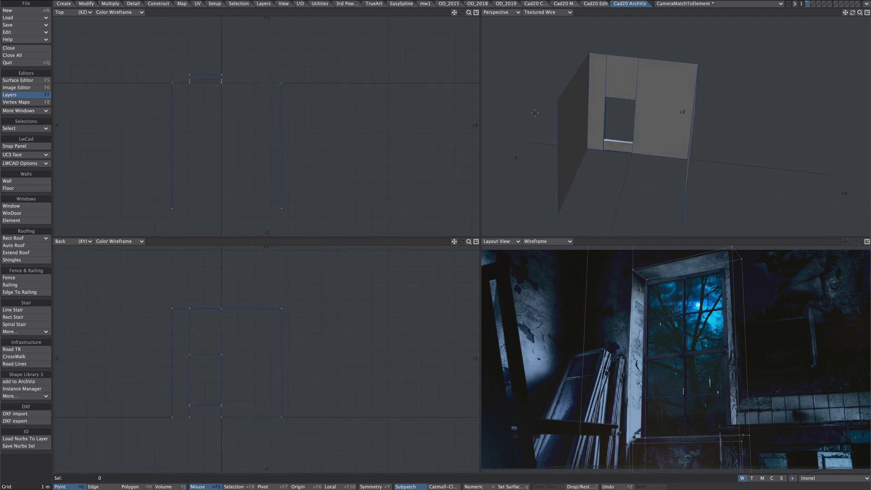
left_click_drag(557, 98, 589, 52)
left_click_drag(682, 124, 714, 122, "alt")
left_click(725, 110)
key("p")
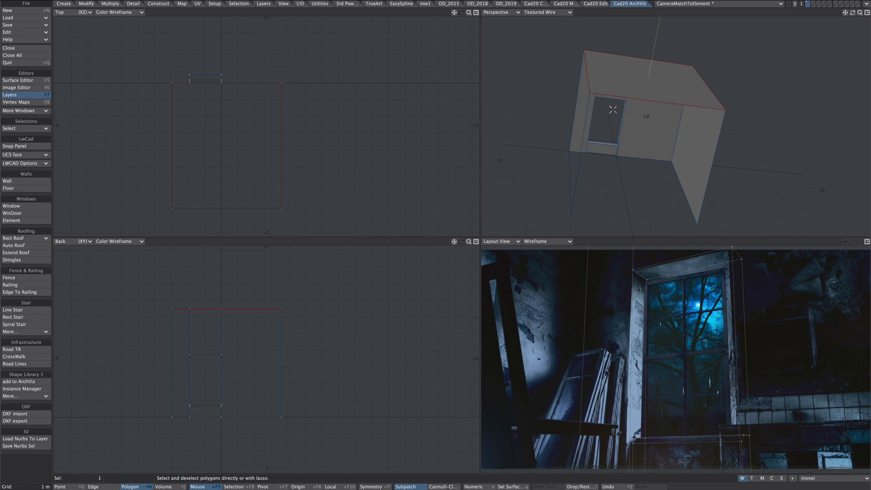
Draw a flat box slightly larger than the room in the Top view and set its Y value to 0 as the floor
left_click_drag(356, 143, 333, 159, "ctrl+alt")
key("shift+x")
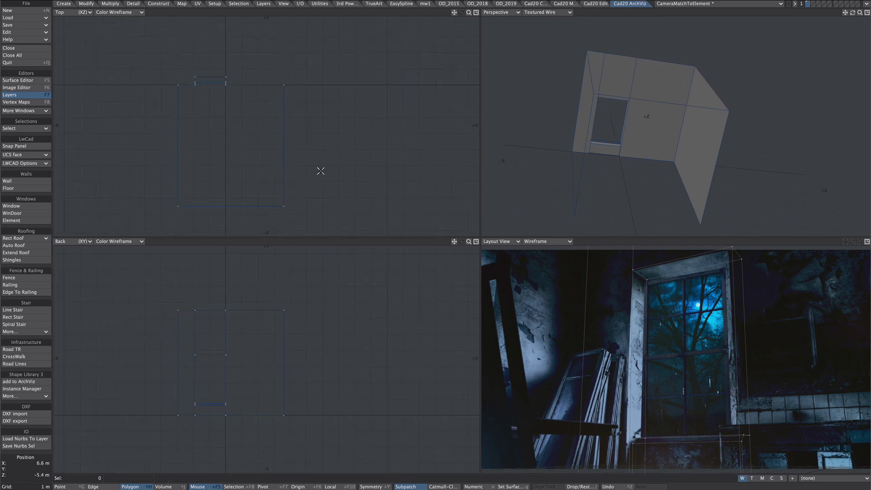
left_click_drag(175, 73, 289, 210)
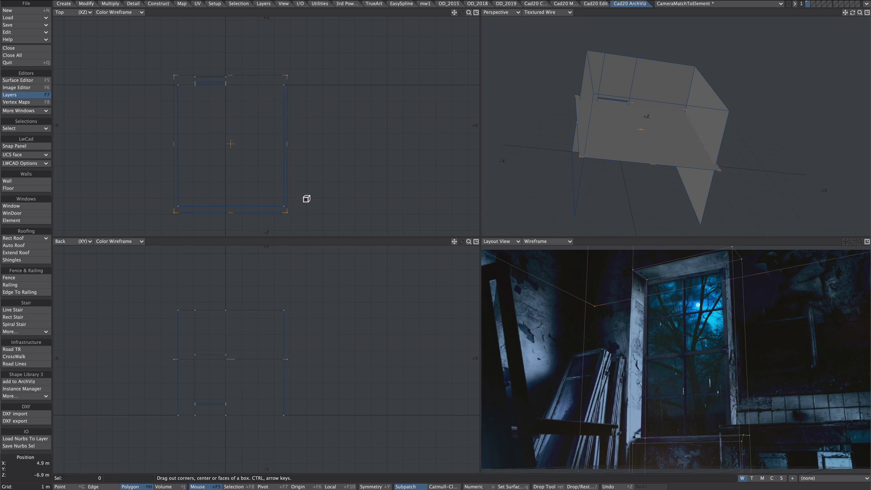
key("Return")
left_click(624, 131)
key("v")
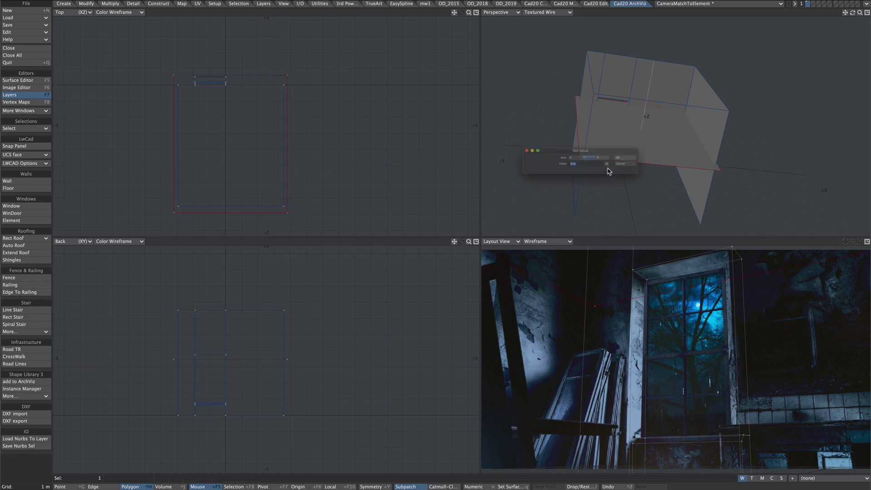
left_click(642, 157)
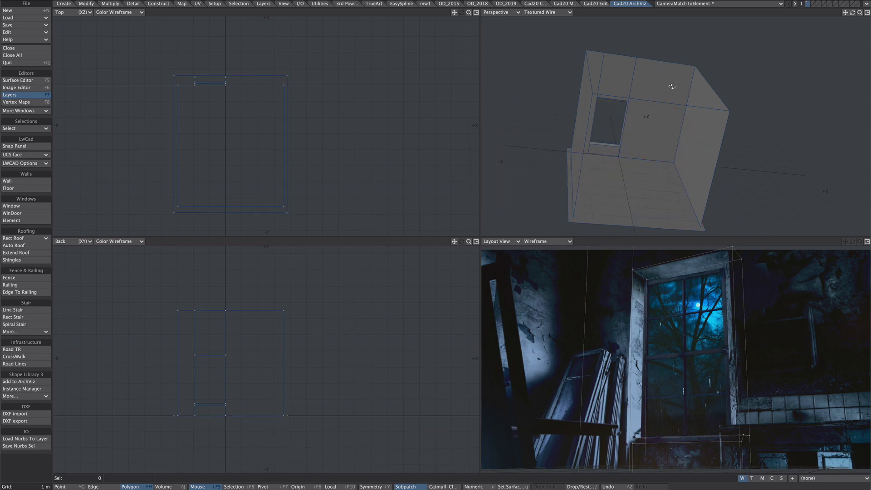
Select the ceiling and floor polygons, cut them from the room layer and paste them into the second layer
left_click_drag(670, 83, 632, 178, "alt")
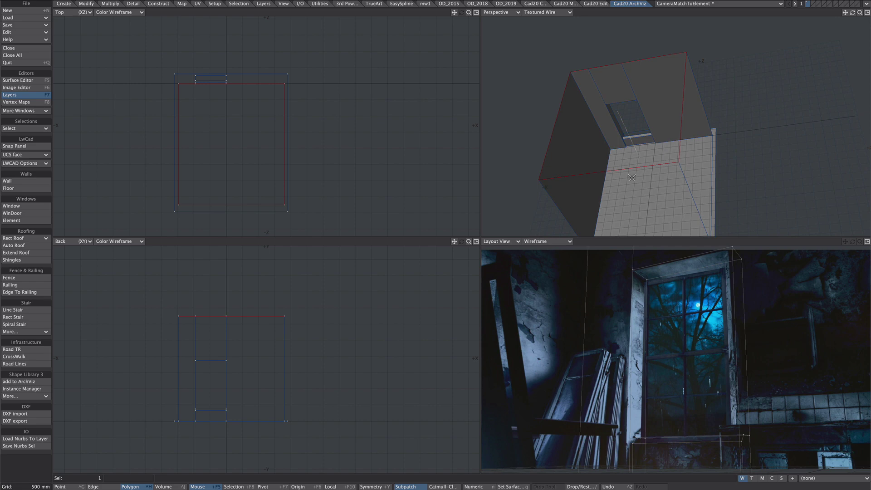
left_click(640, 210)
left_click_drag(656, 142, 641, 139, "ctrl+alt")
mouse_move(641, 139)
left_mouse_down("alt")
mouse_move(648, 129)
mouse_move(639, 132)
left_mouse_up("alt")
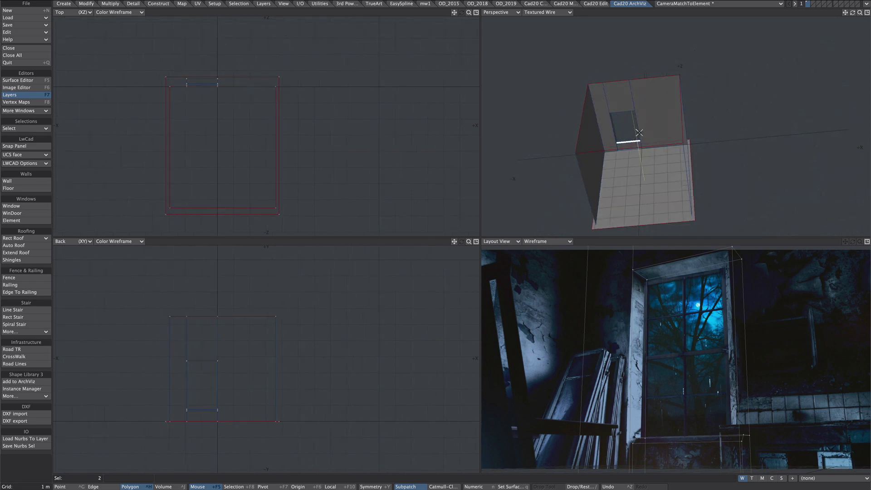
key("Delete")
left_click(813, 4)
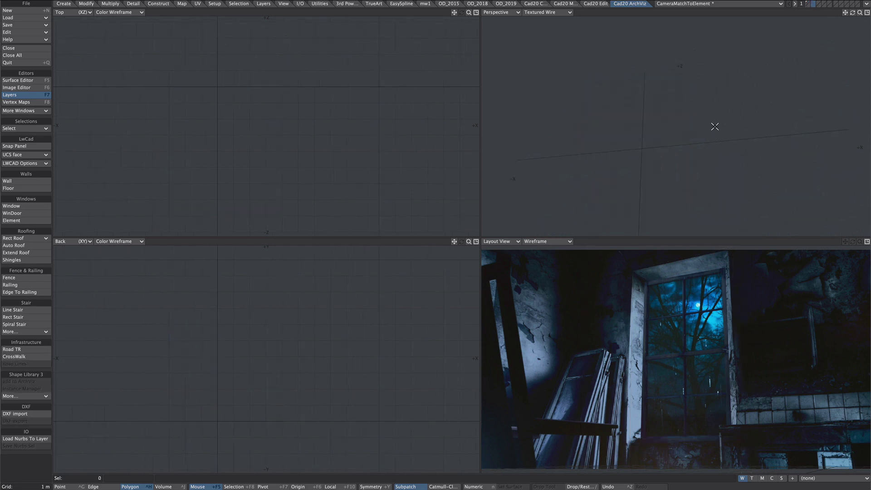
key("ctrl+v")
mouse_move(672, 138)
left_mouse_down("alt")
mouse_move(687, 67)
mouse_move(639, 139)
mouse_move(663, 126)
left_mouse_up("alt")
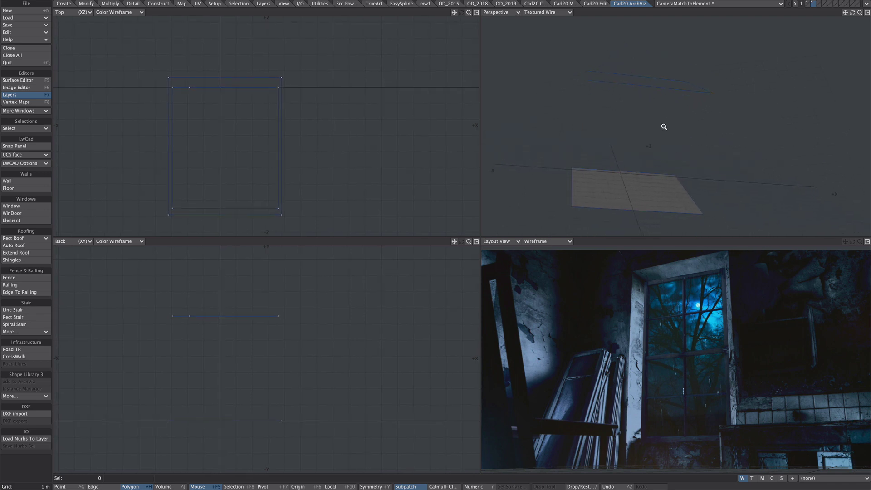
Back in the room layer, draw a wooden win_fix_3x4 window about 1.9 m wide and 3 m high across the opening with the WinDoor tool
key("ctrl+g")
mouse_move(186, 99)
right_mouse_down()
mouse_move(234, 104)
mouse_move(206, 118)
right_mouse_up()
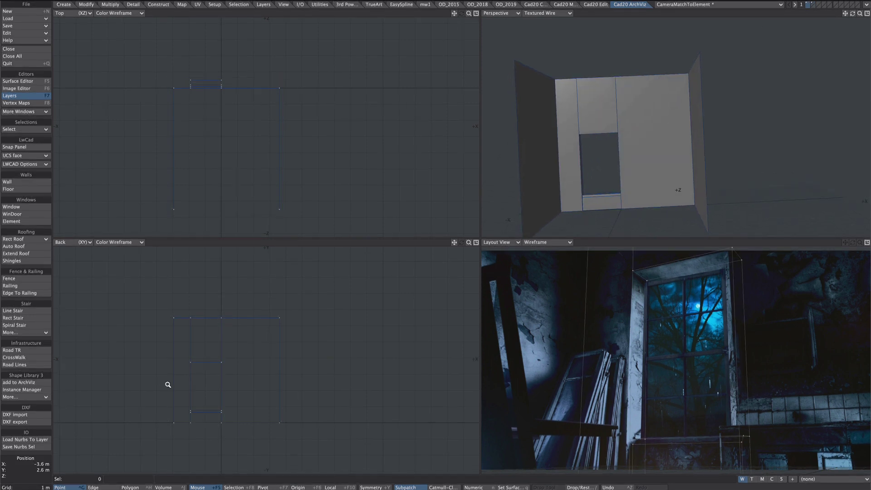
left_click_drag(178, 382, 239, 328, "ctrl+alt")
left_click_drag(284, 345, 263, 365, "ctrl+alt")
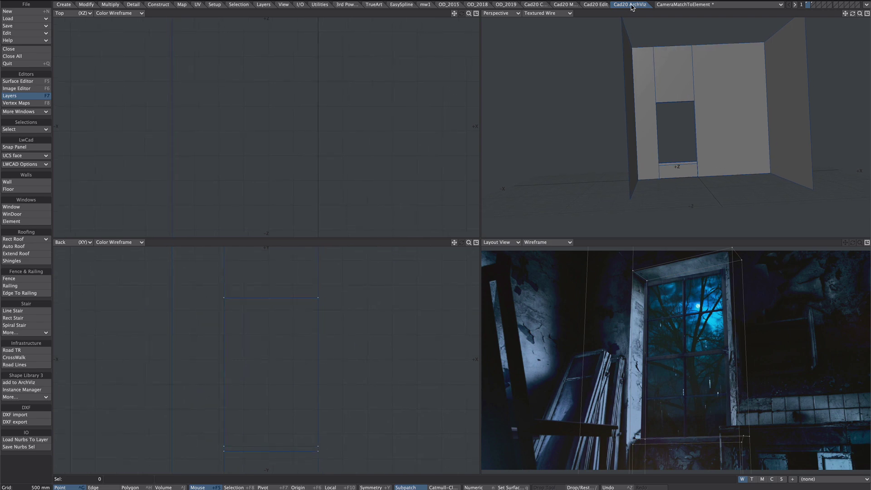
left_click(13, 215)
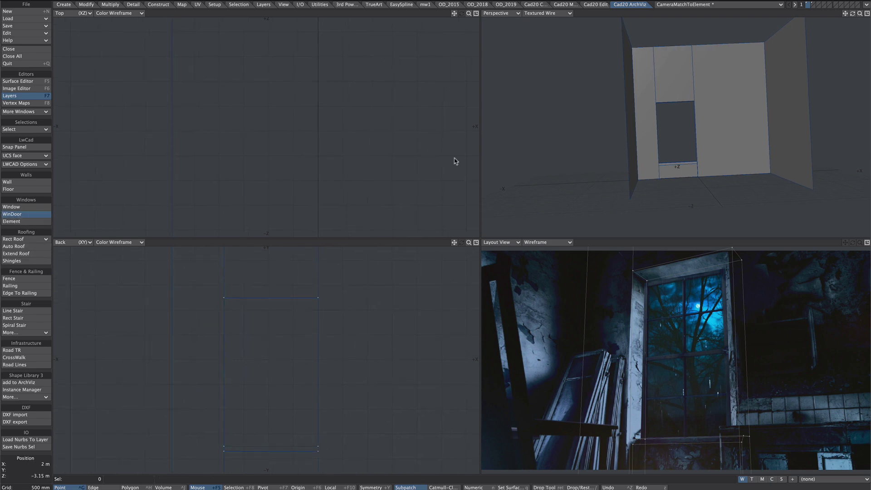
key("n")
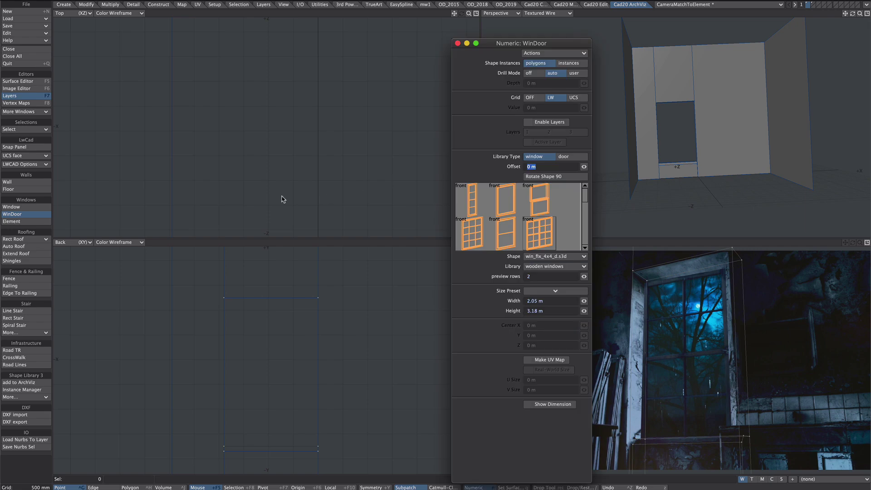
left_click(487, 229)
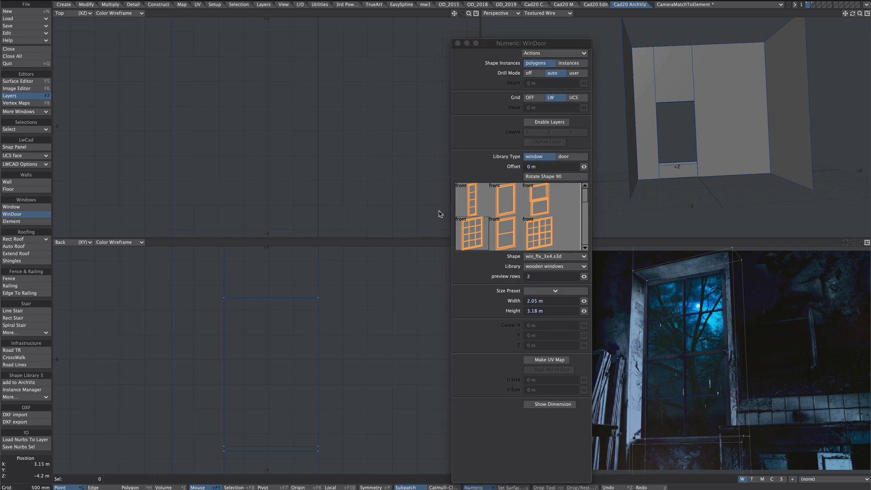
left_click(458, 43)
left_click_drag(224, 301, 318, 446)
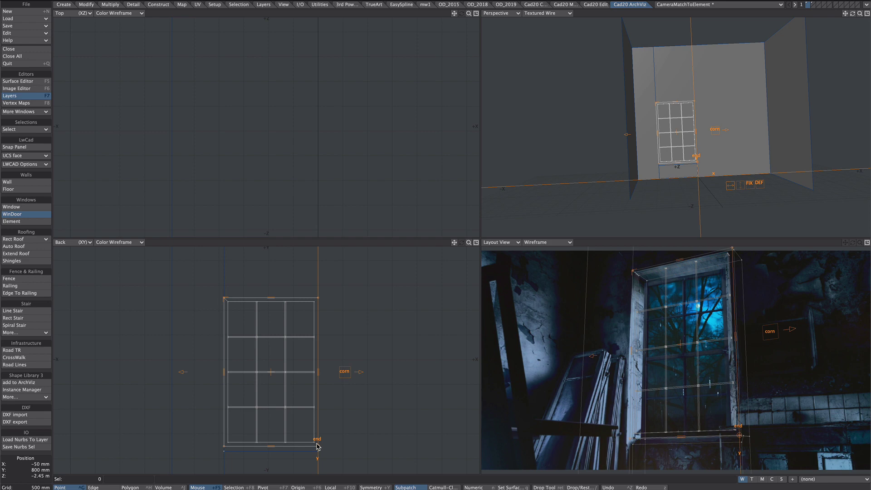
Change the window shape to win_fix_4x4_d and move the window back into the depth of the opening in the Top view
key("n")
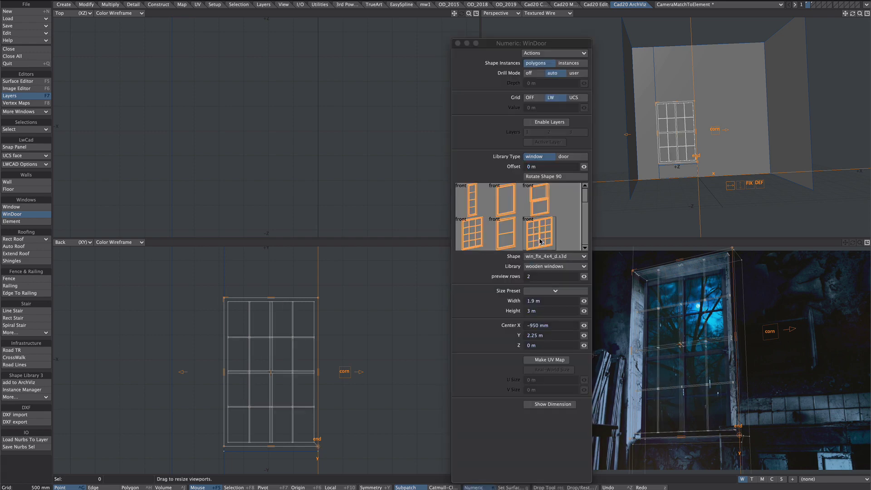
scroll(293, 183, "down", 4)
scroll(316, 132, "up", 7)
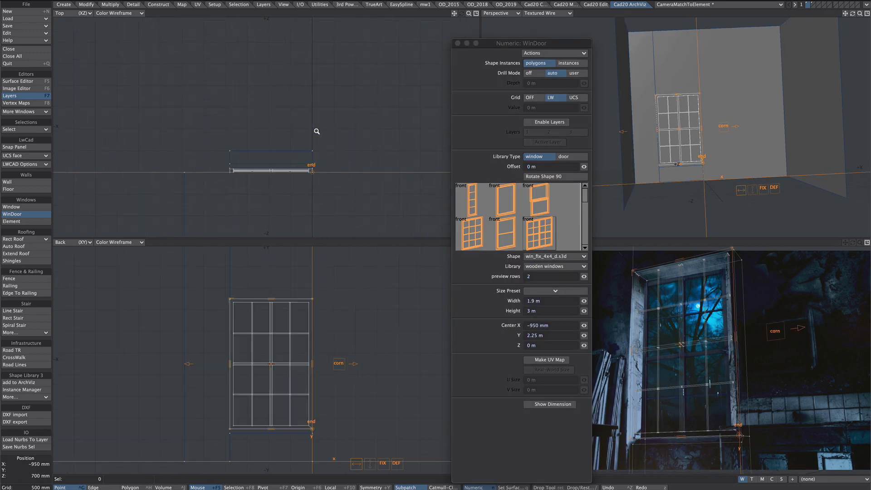
left_click_drag(240, 209, 239, 170)
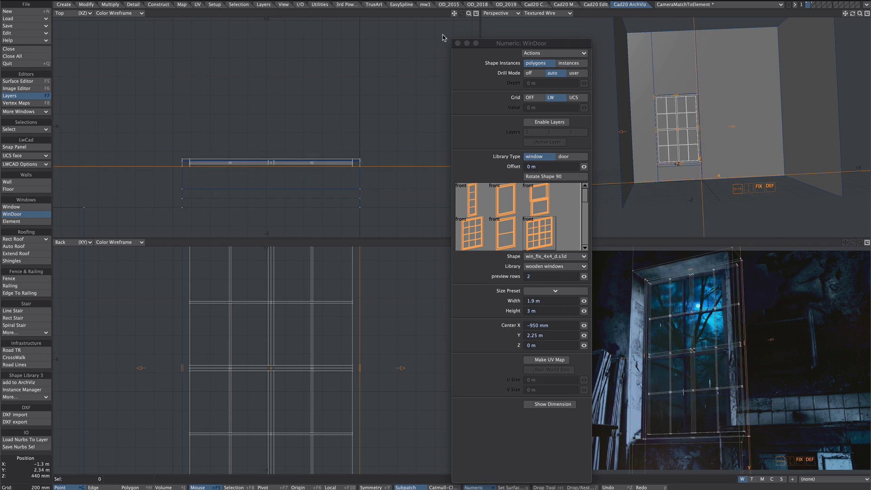
left_click(458, 44)
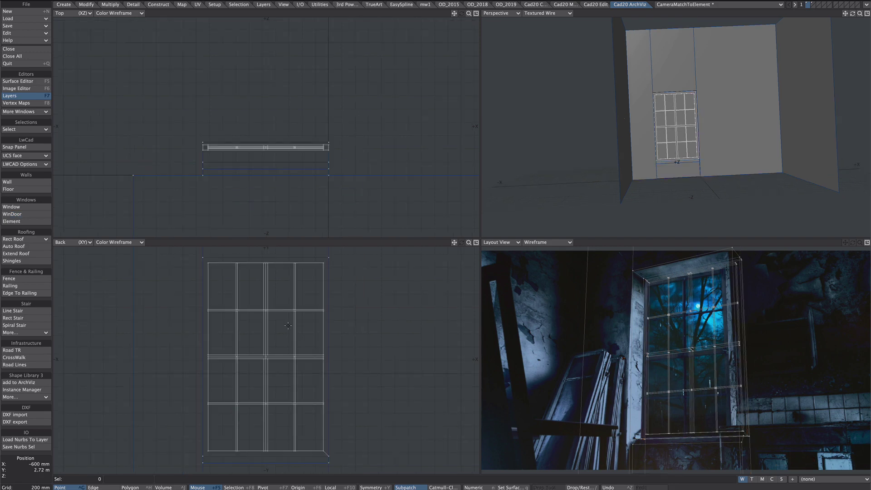
Select all white-coloured window polygons through the polygon statistics, cut them and paste them into the third layer
key("w")
key("space")
key("space")
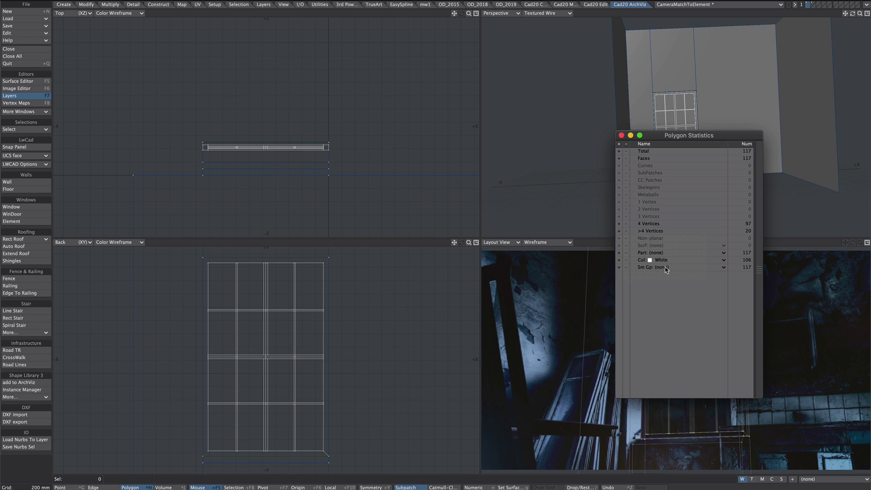
left_click(619, 260)
key("x")
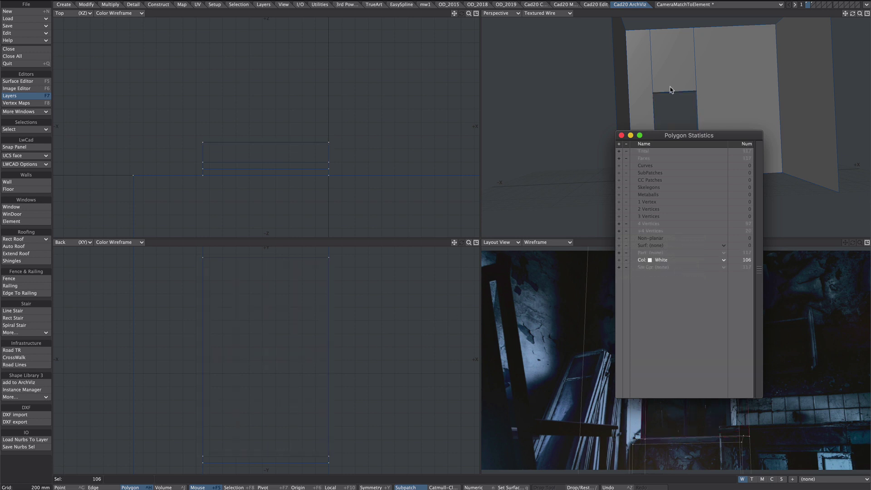
left_click(819, 4)
key("v")
left_click(621, 136)
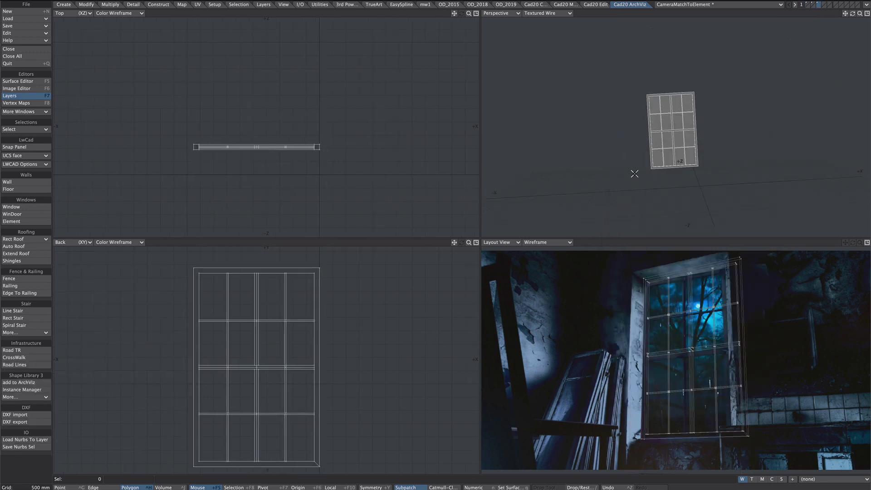
Set the colour of the window_frame surface to a dark grey swatch in the Surface Editor
key("F5")
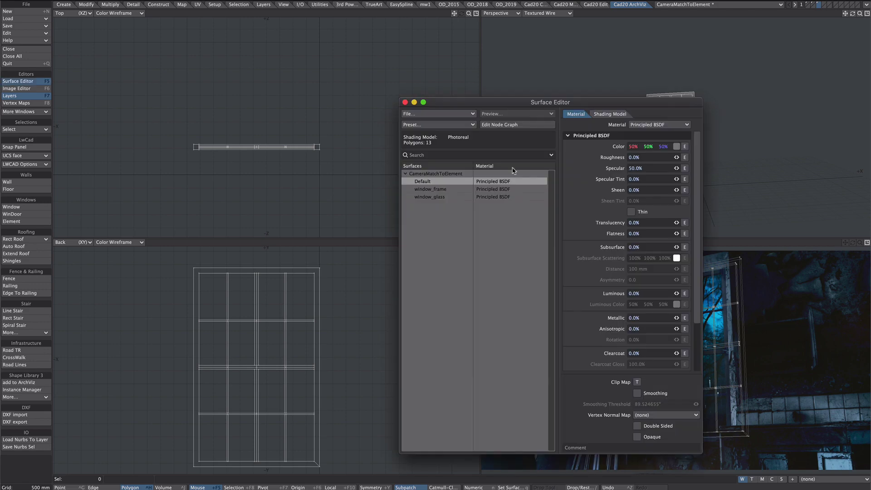
left_click(441, 190)
left_click(677, 147)
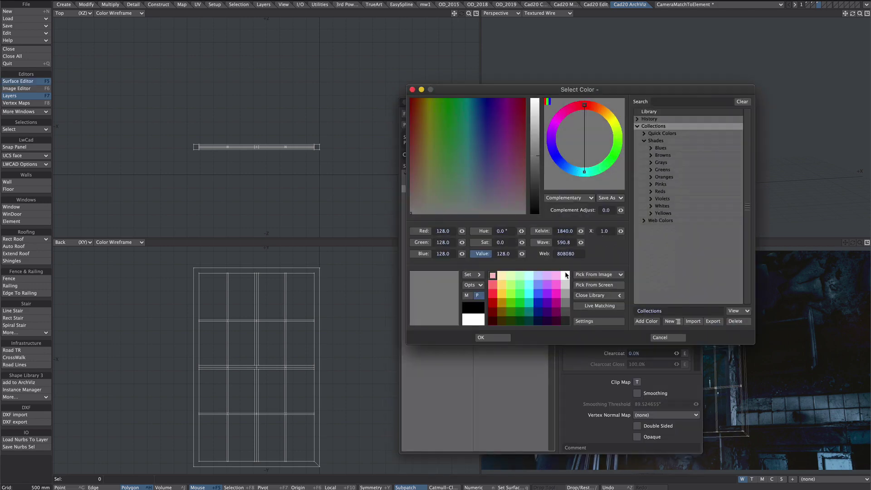
left_click(565, 313)
left_click(492, 337)
Set the colour of the window_glass surface to cyan (24%, 100%, 100%) and close the Surface Editor
left_click(439, 196)
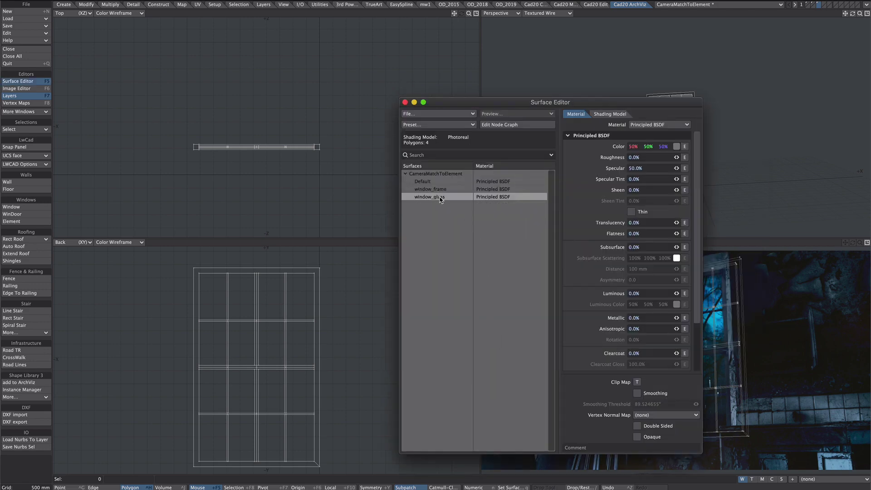
left_click(676, 147)
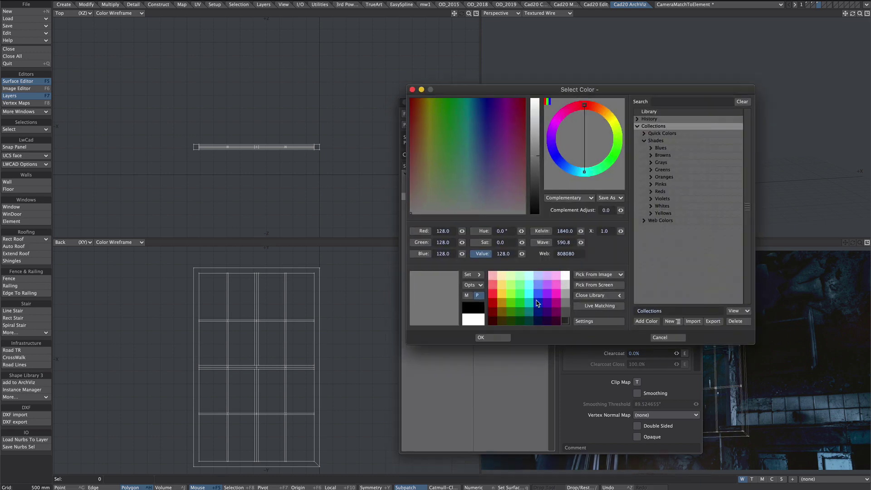
left_click(528, 296)
left_click(500, 337)
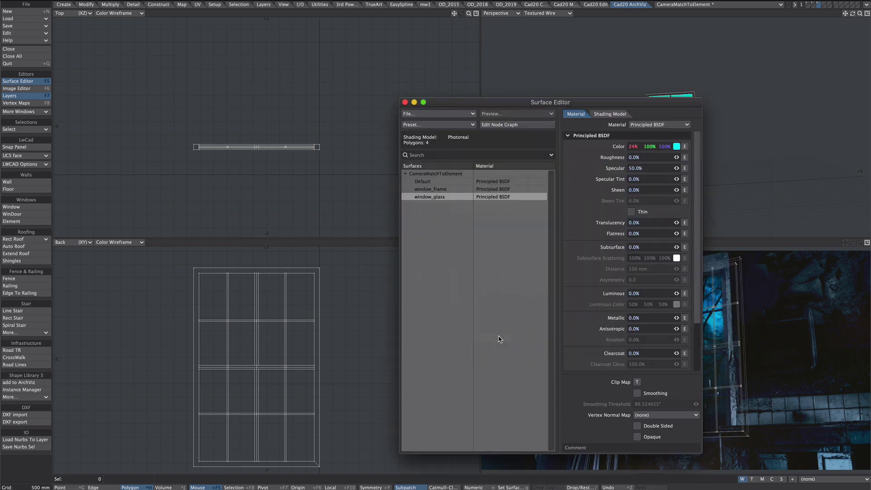
left_click(405, 103)
In the room layer, move the nine points along the window opening's right edge by -100 mm in X and deselect them
key("ctrl+z")
key("ctrl+z")
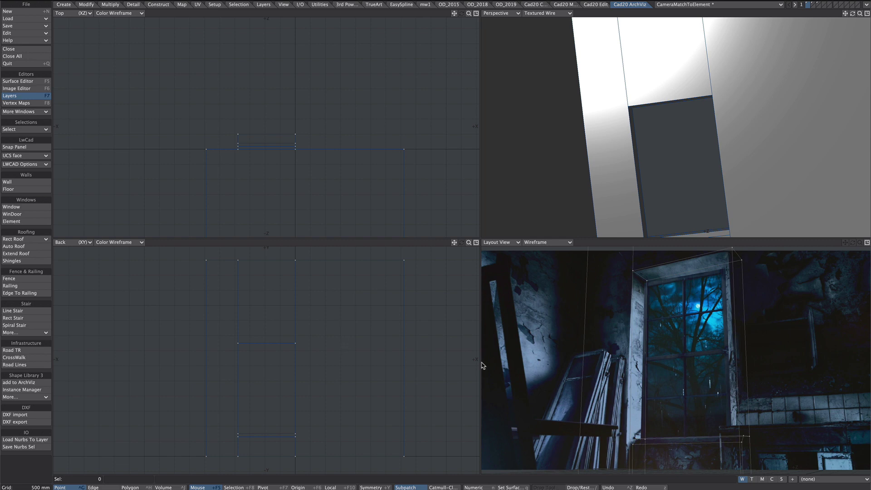
mouse_move(323, 272)
right_mouse_down()
mouse_move(327, 467)
mouse_move(284, 354)
mouse_move(303, 420)
right_mouse_up()
key("t")
left_click_drag(295, 436, 292, 435)
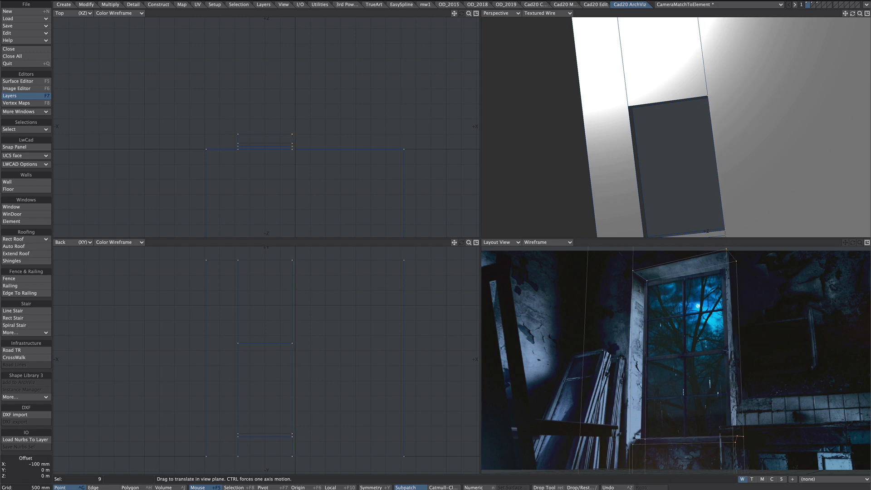
key("space")
key("slash")
Create a planar UV texture map named "room" on the Y axis with live update enabled
scroll(366, 367, "down", 3)
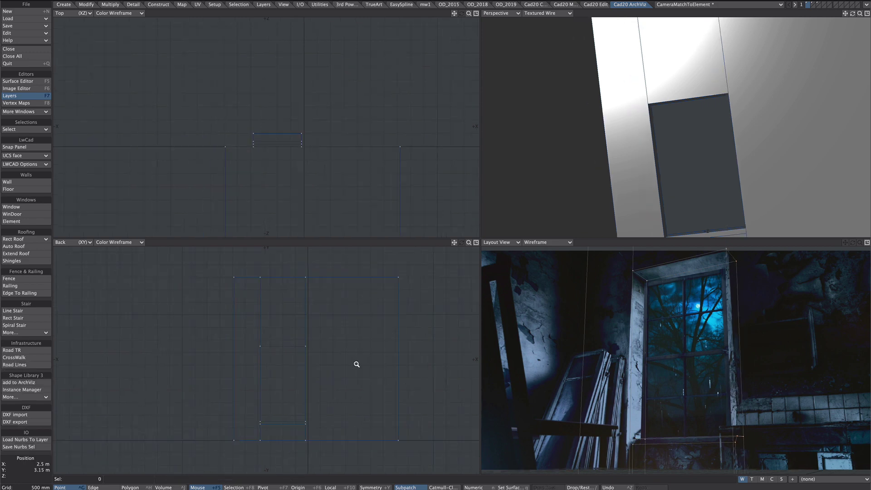
left_click_drag(379, 362, 327, 364, "alt")
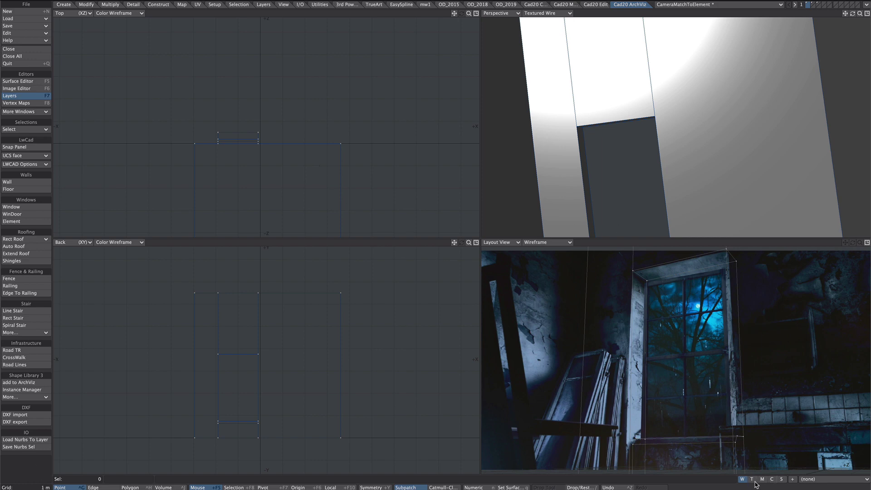
left_click(792, 479)
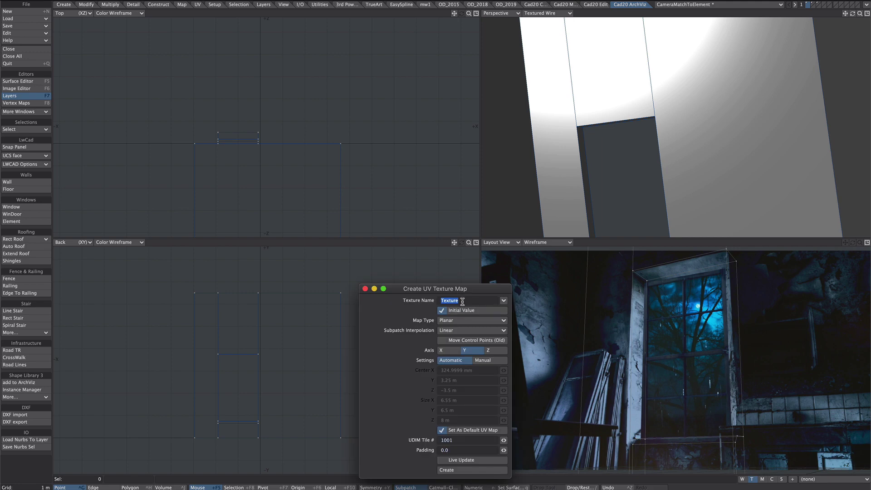
type("room")
left_click_drag(420, 289, 500, 152)
left_click(544, 335)
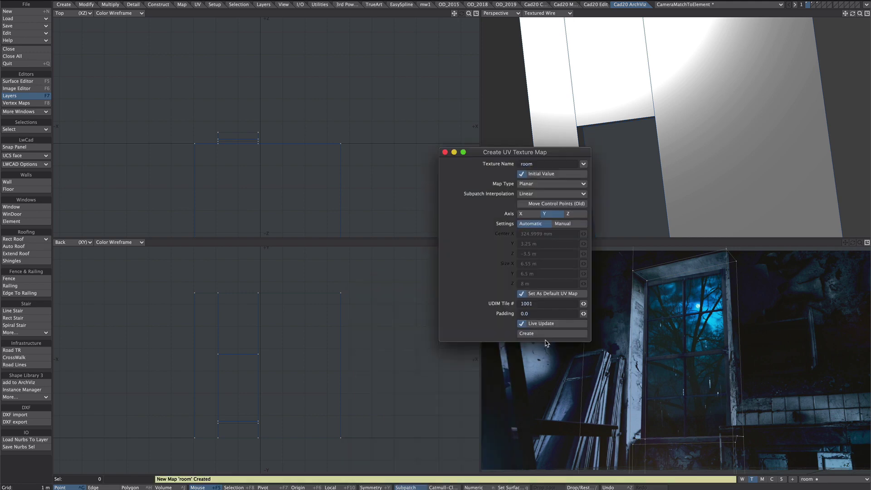
Change the Top view to UV Texture and set the room map's type to Atlas
left_click(82, 13)
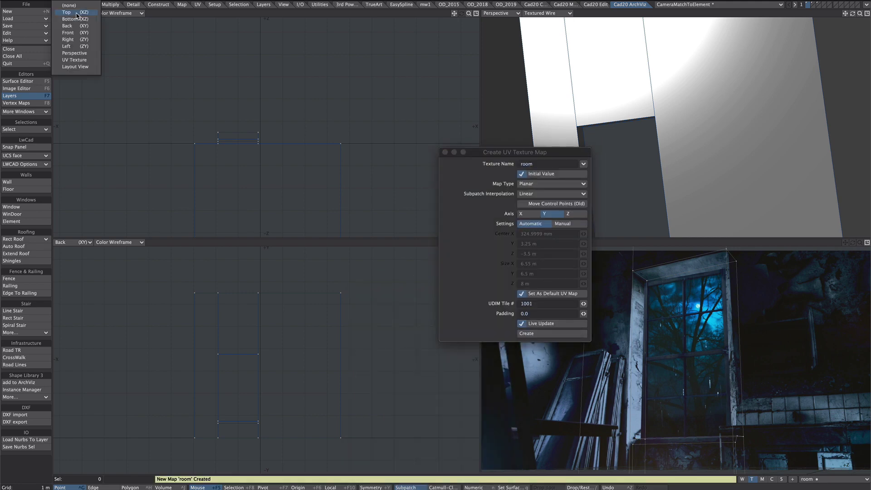
left_click(83, 60)
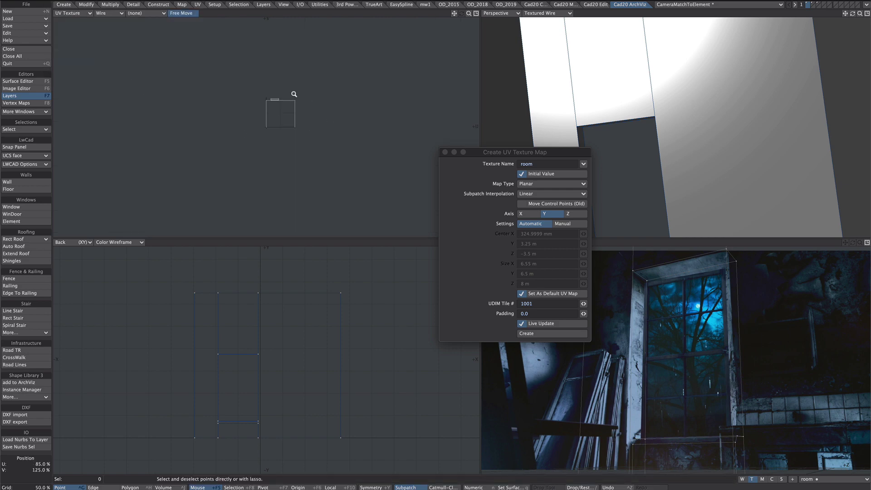
left_click_drag(293, 95, 383, 85, "ctrl+alt")
left_click_drag(334, 114, 341, 96, "alt")
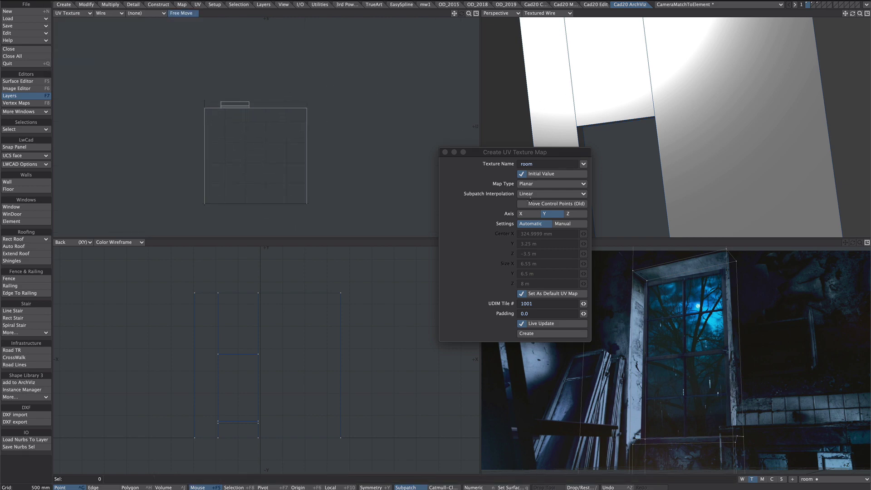
left_click(520, 184)
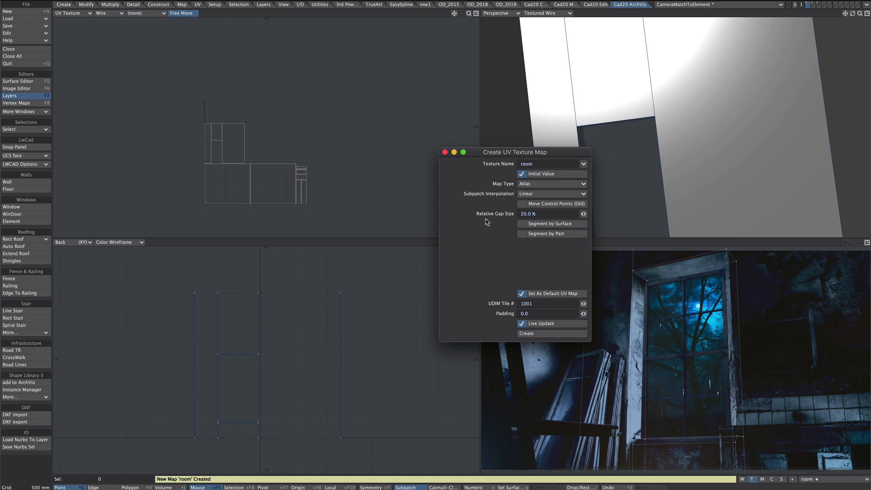
left_click_drag(264, 192, 319, 183, "ctrl+alt")
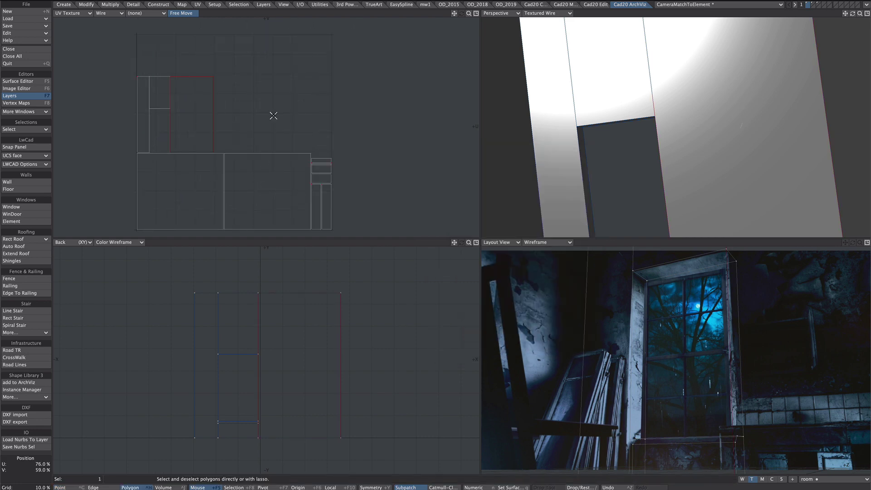
Check which wall polygons the islands in the UV layout belong to by selecting them, and clear the selection
left_click(214, 136)
key("slash")
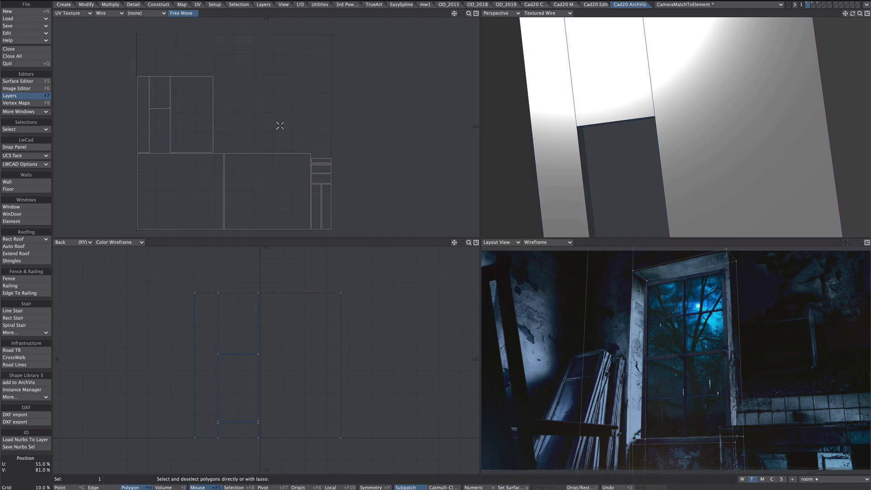
left_click_drag(320, 175, 328, 175, "ctrl+alt")
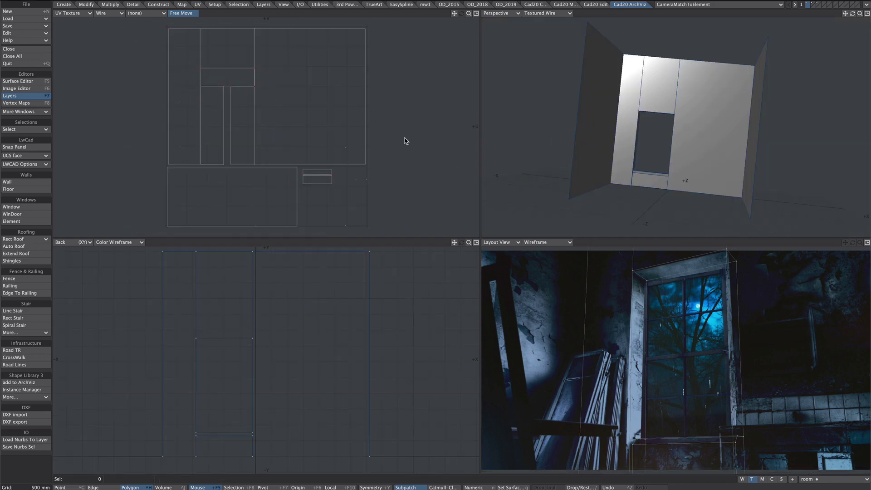
Check which UV islands belong to the window opening's side faces by selecting them, and clear the selection
left_click_drag(410, 141, 402, 158, "ctrl+alt")
left_click_drag(661, 168, 685, 149, "alt")
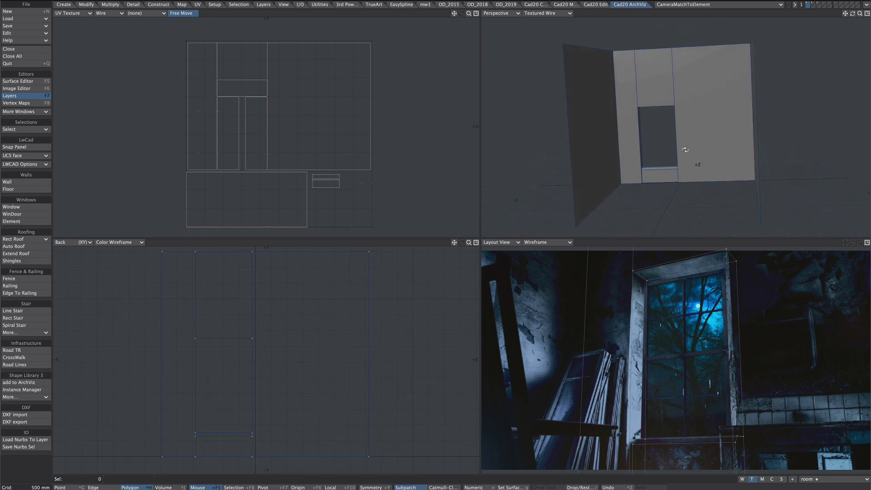
key("ctrl+h")
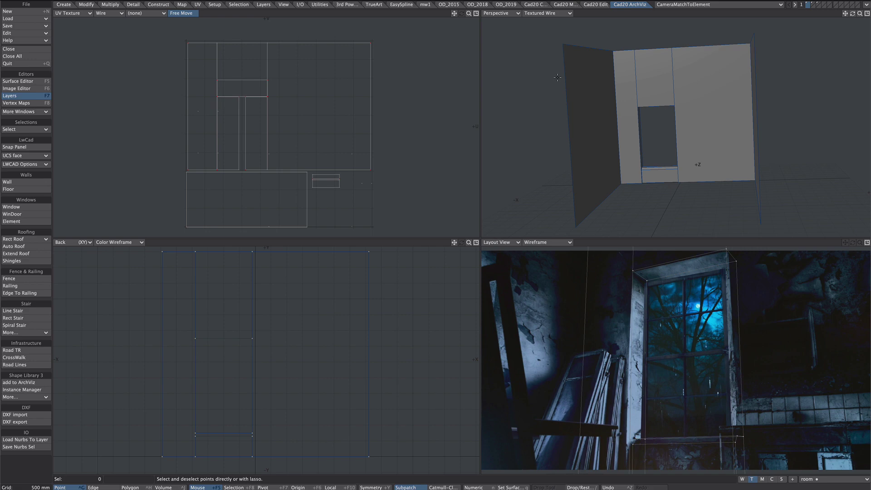
key("ctrl+h")
mouse_move(629, 77)
left_mouse_down()
mouse_move(663, 74)
mouse_move(699, 38)
left_mouse_up()
key("slash")
left_click_drag(253, 124, 237, 127)
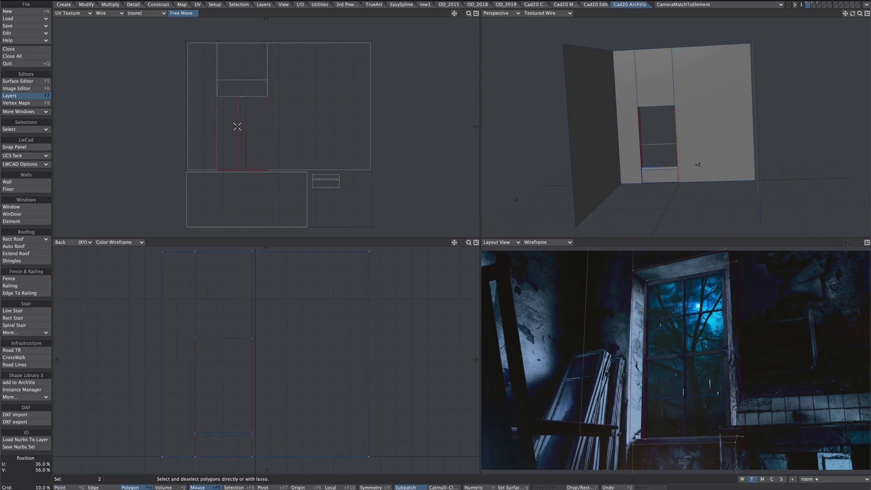
key("slash")
Match the large lower UV island and the window sill faces to their geometry by selecting each in turn and deselecting it
left_click_drag(683, 115, 675, 93, "alt")
left_click(307, 211)
key("slash")
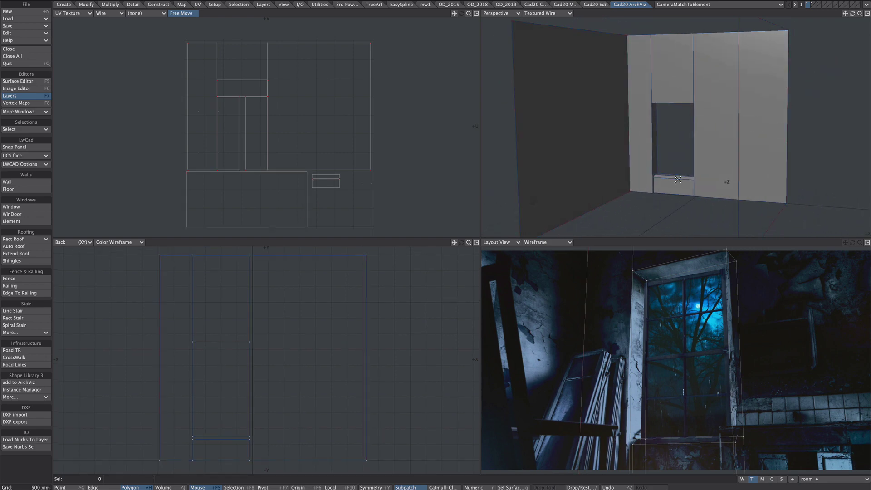
left_click(677, 179)
key("slash")
mouse_move(332, 179)
left_mouse_down("ctrl+alt")
mouse_move(405, 161)
mouse_move(334, 175)
left_mouse_up("ctrl+alt")
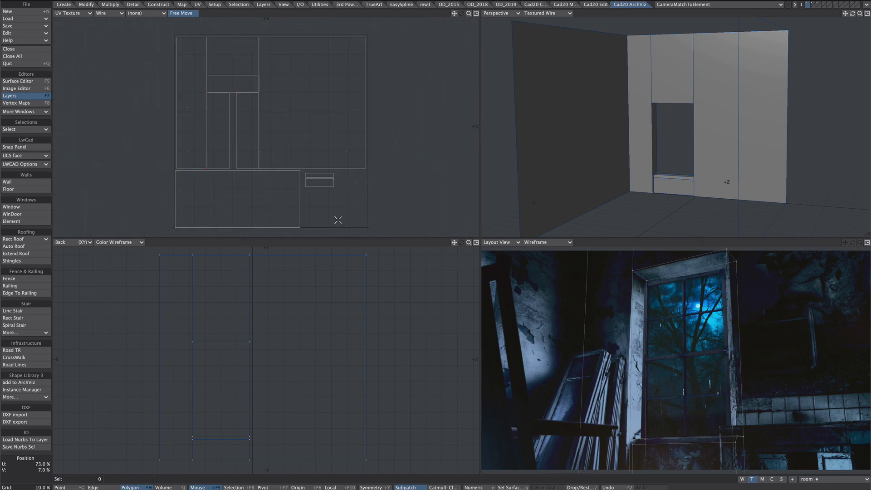
Change the Default surface's material to Standard in the Surface Editor
key("F5")
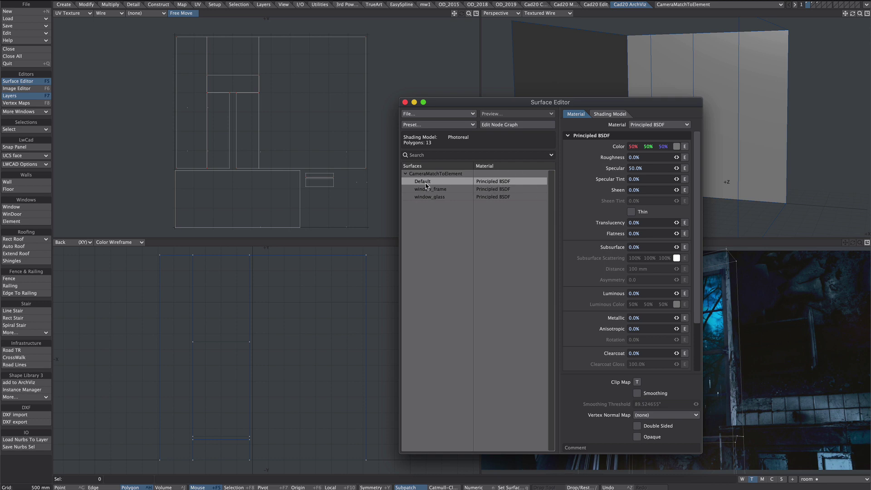
left_click(645, 124)
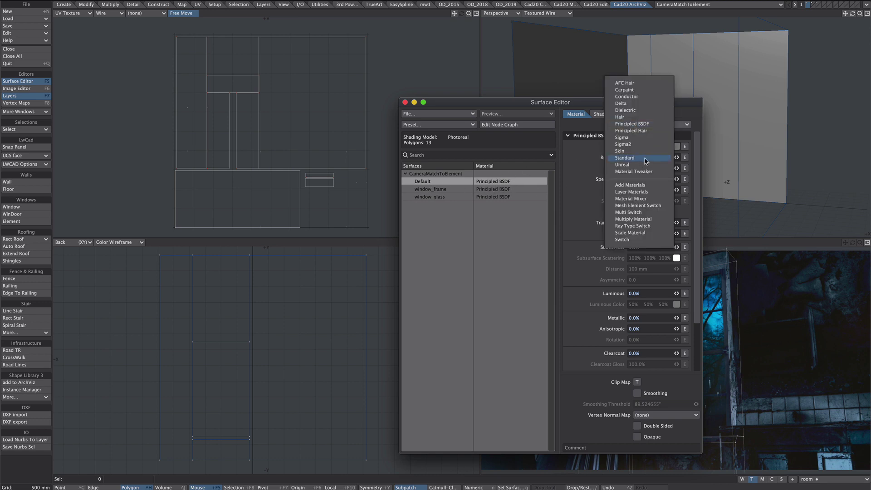
left_click(650, 162)
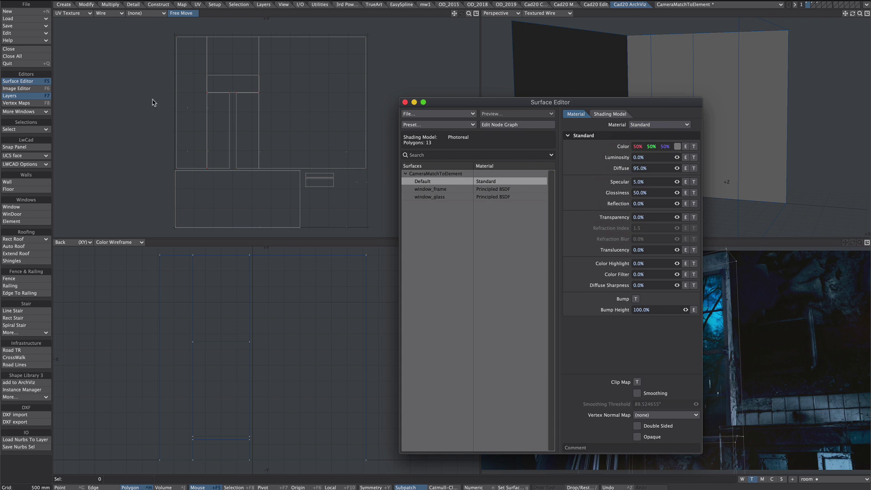
Give the Default surface's color an image map texture with UV projection using the room UV map, and close the editors
left_click(695, 146)
left_click(505, 148)
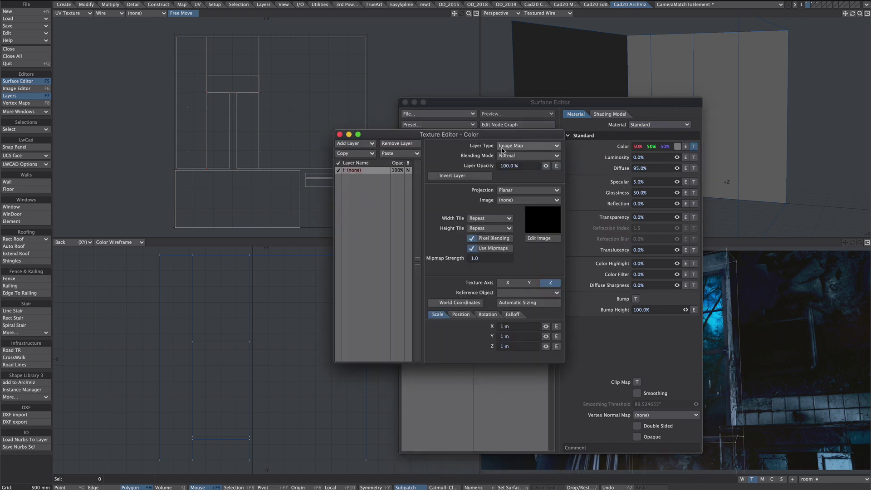
left_click(505, 148)
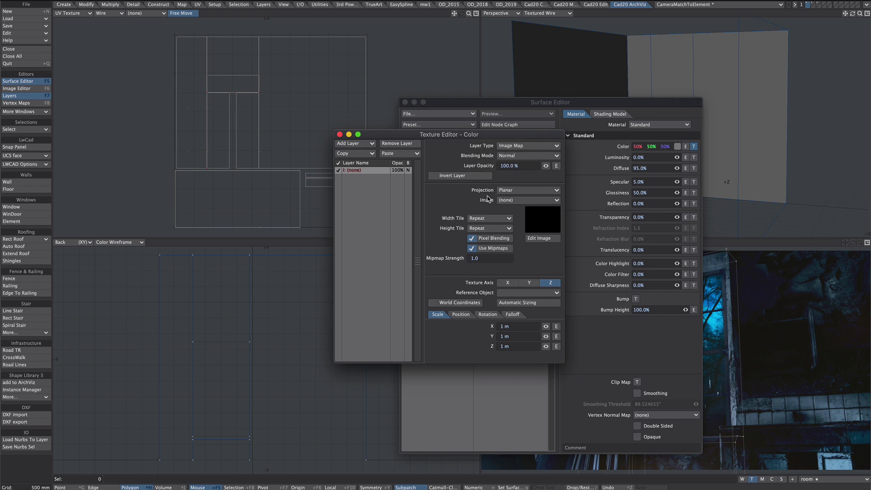
left_click(515, 190)
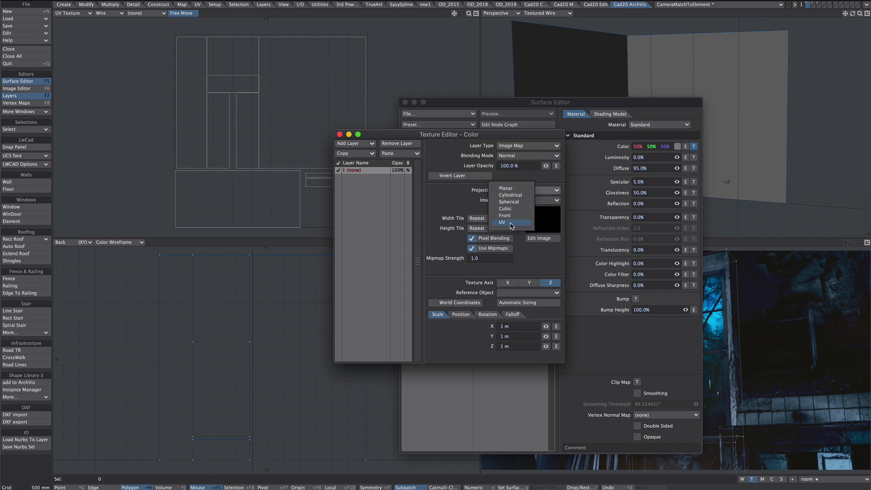
left_click(511, 224)
left_click(516, 200)
left_click(517, 207)
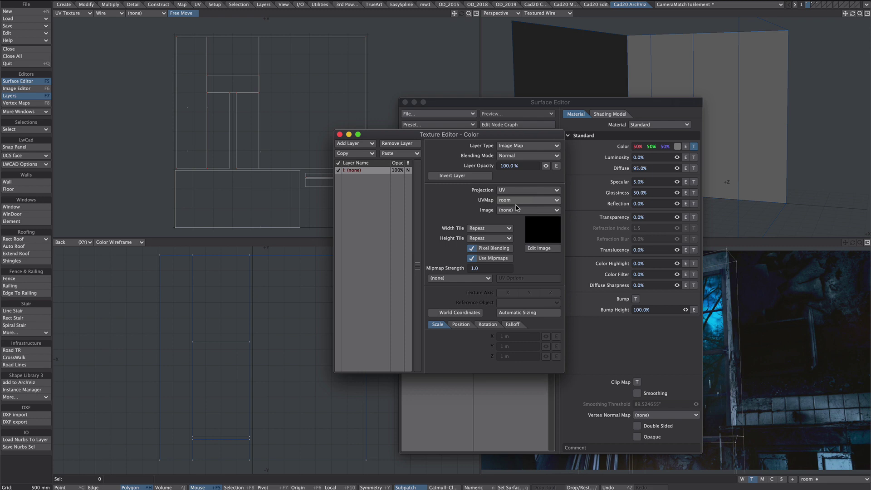
left_click(340, 135)
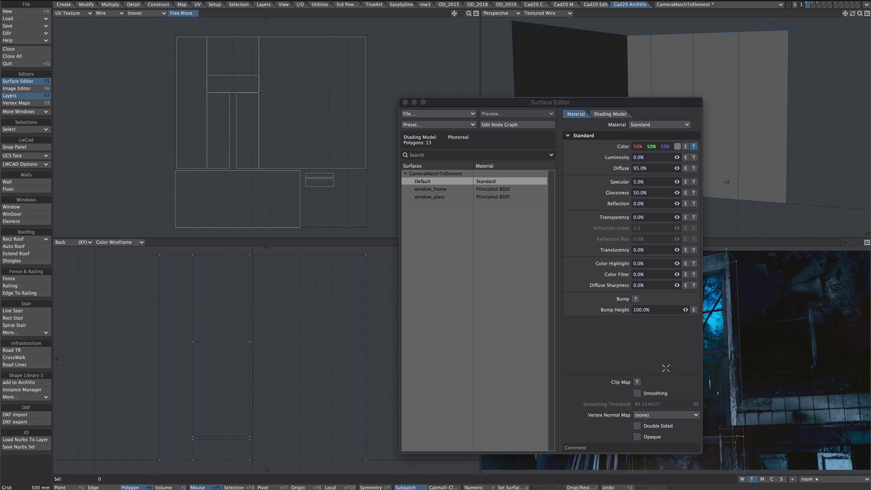
key("F5")
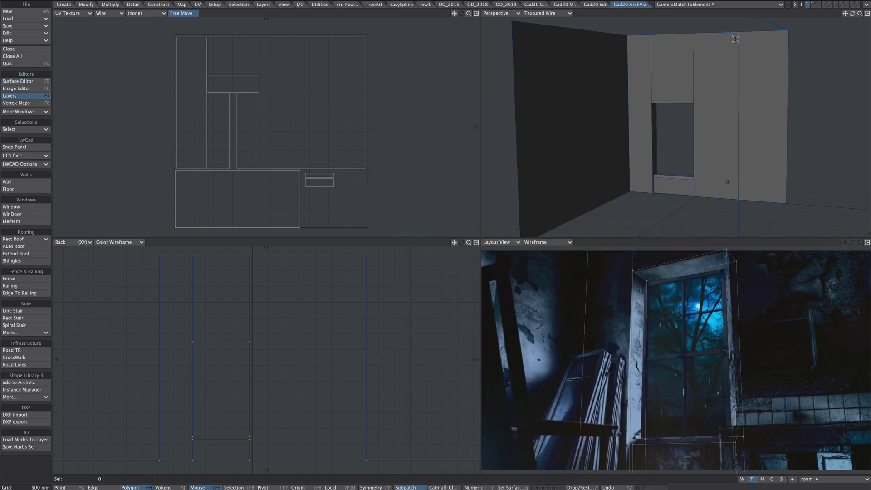
Assign a surface named "end" with a dark gray color of RGB 49, 49, 49 to the floor and ceiling layer
left_click(812, 4)
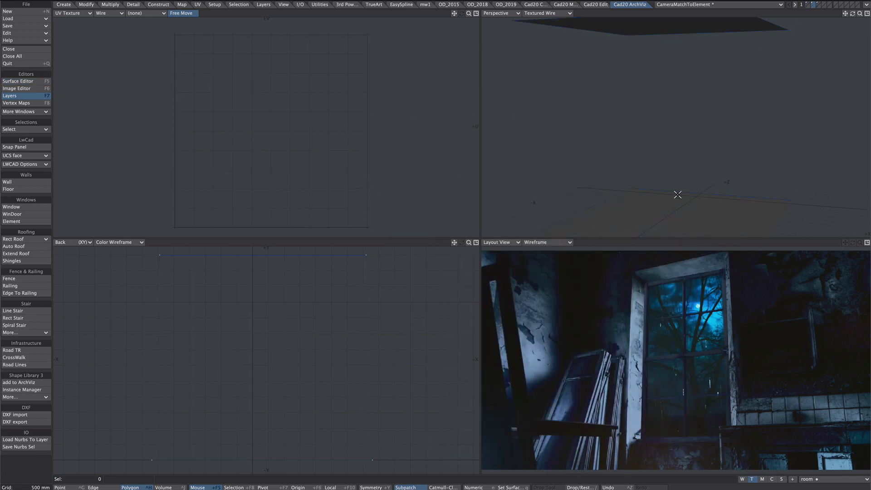
type("q")
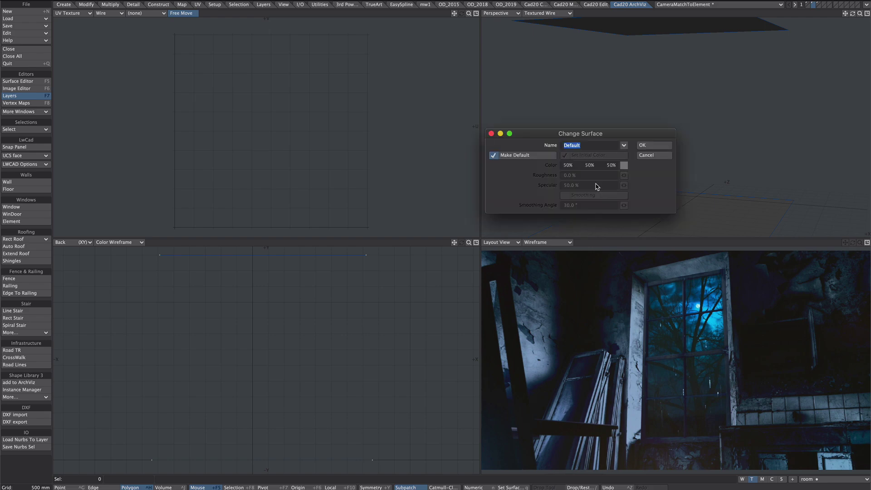
type("end")
left_click(624, 165)
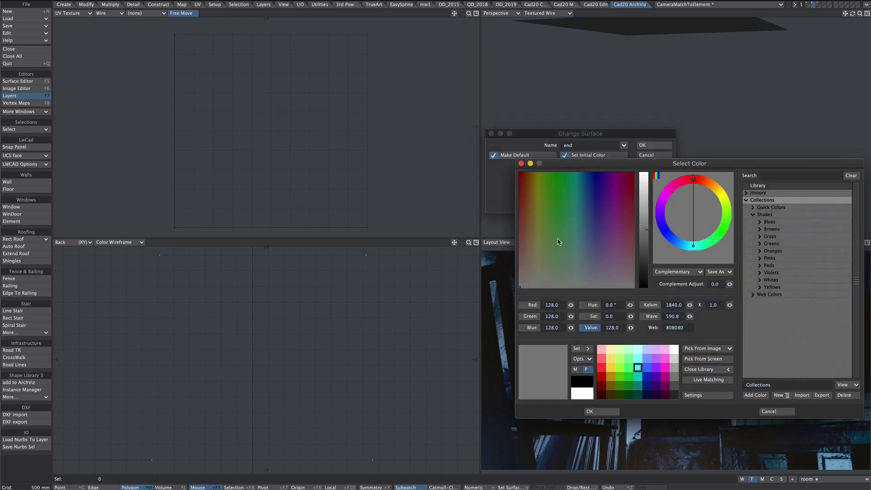
left_click_drag(646, 252, 645, 267)
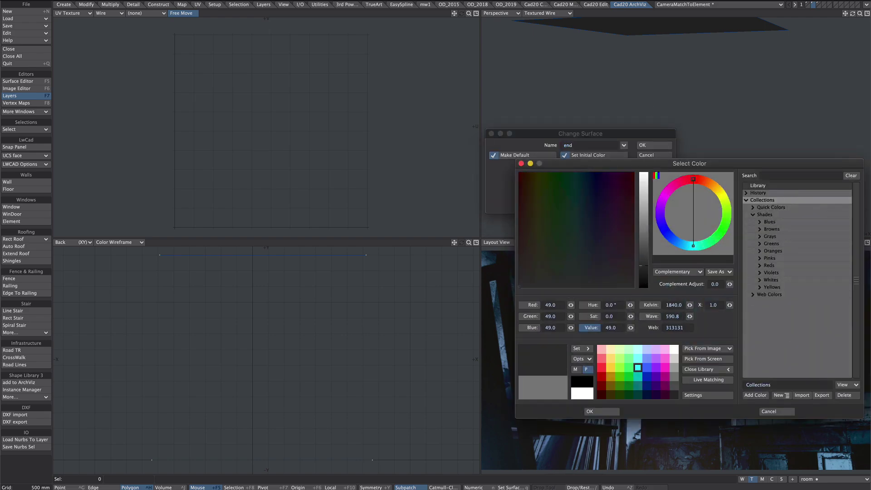
left_click(602, 411)
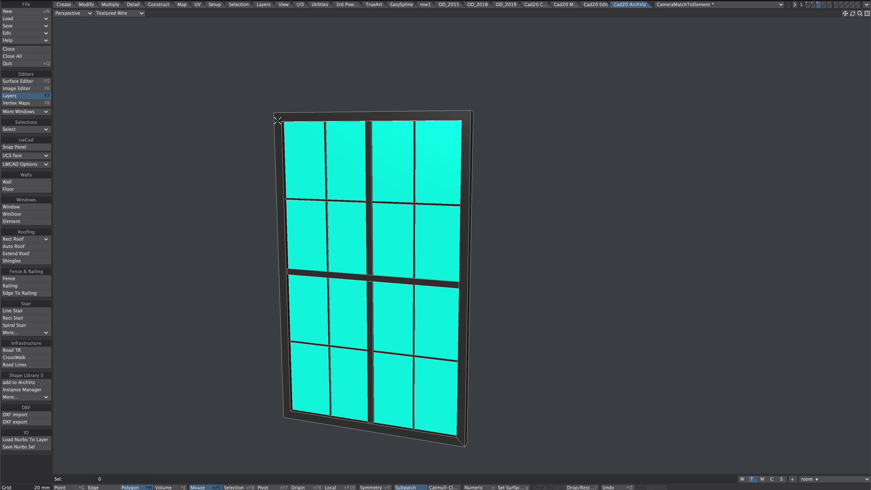
Inspect the window model by selecting its connected frame geometry and viewing it from several angles, and clear the selection
left_click(468, 120)
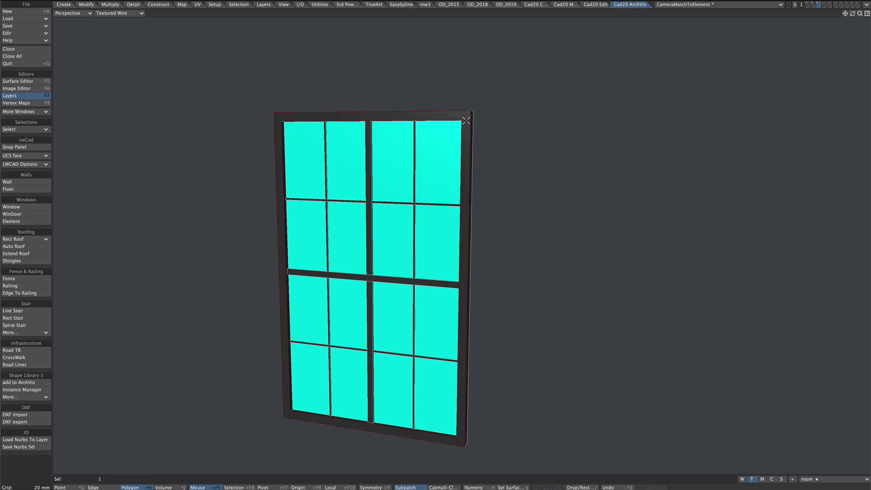
key("bracketright")
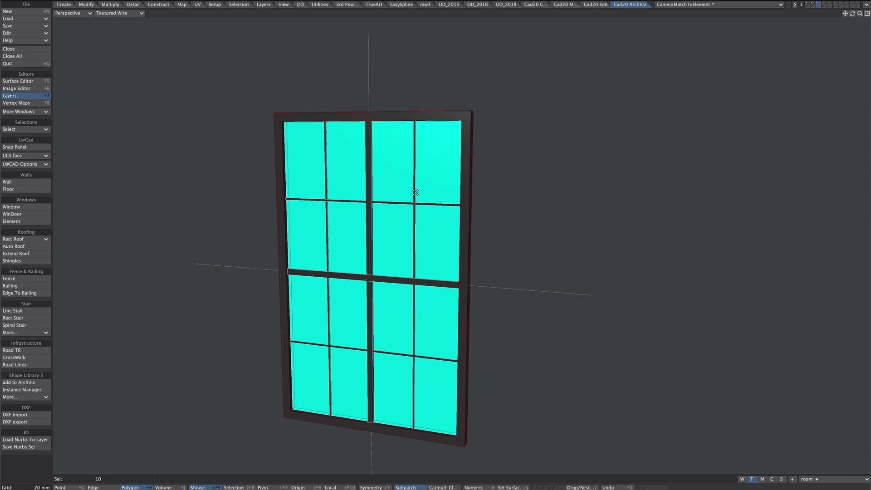
left_click_drag(465, 149, 445, 195, "alt")
key("shift+a")
scroll(494, 249, "down", 3)
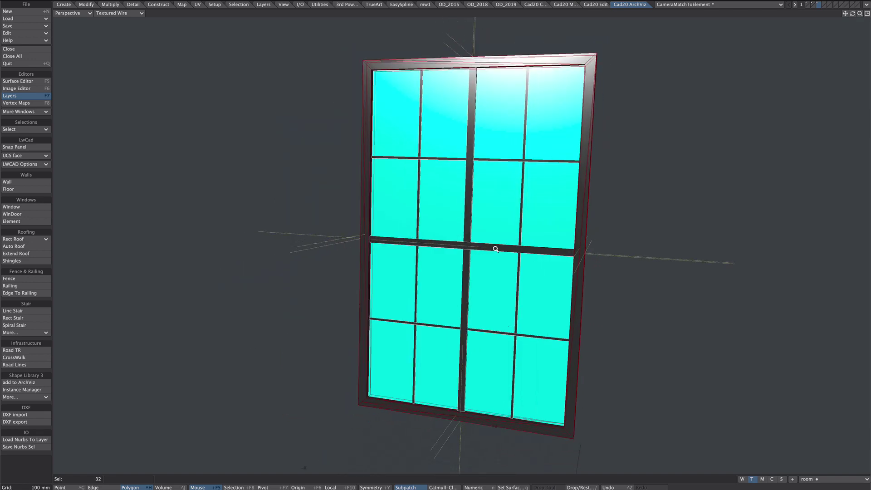
left_click_drag(494, 249, 562, 230, "alt")
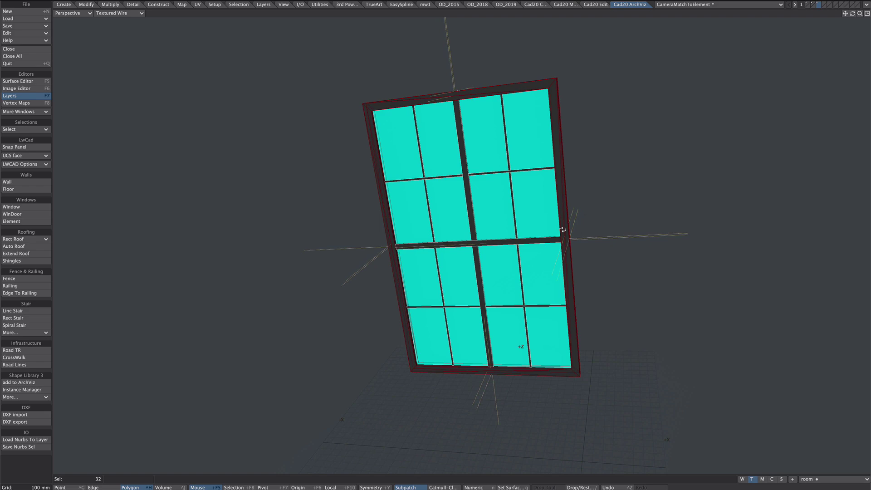
key("slash")
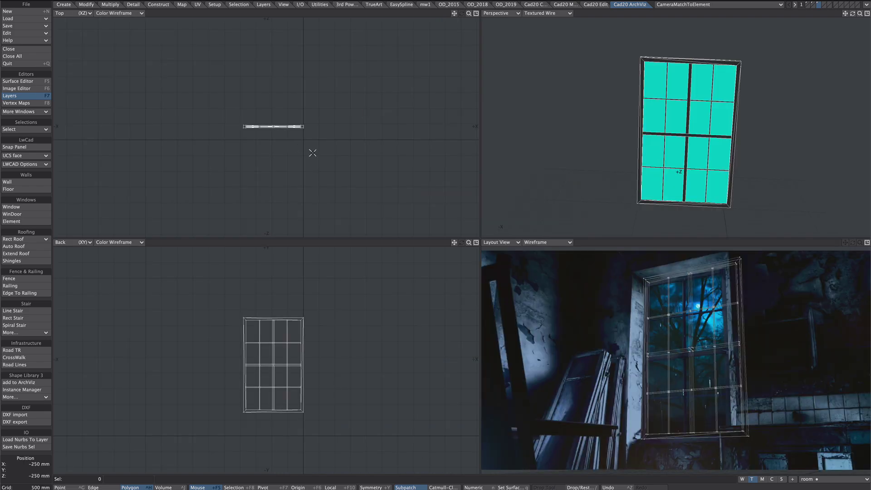
Bring the room, floor and ceiling, and window layers to the foreground together, and open VideoCopilot's Models folder in Finder
left_click(808, 4)
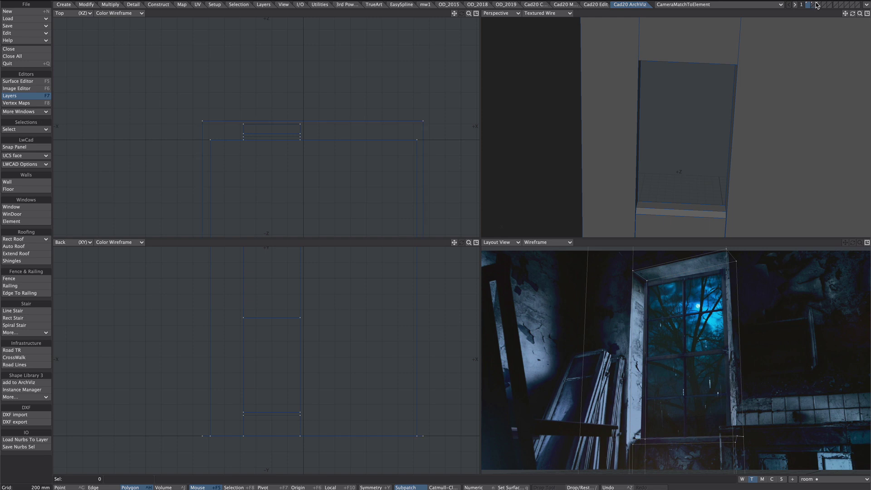
left_click(817, 5, "shift")
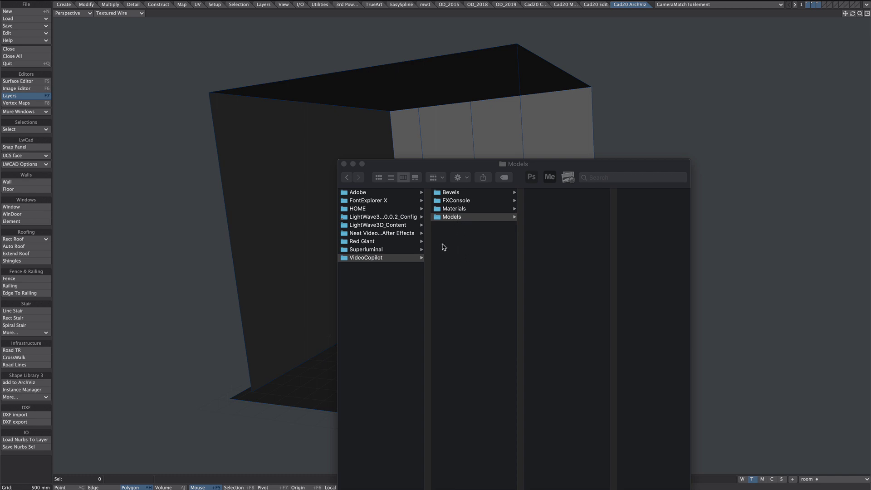
left_click(459, 216)
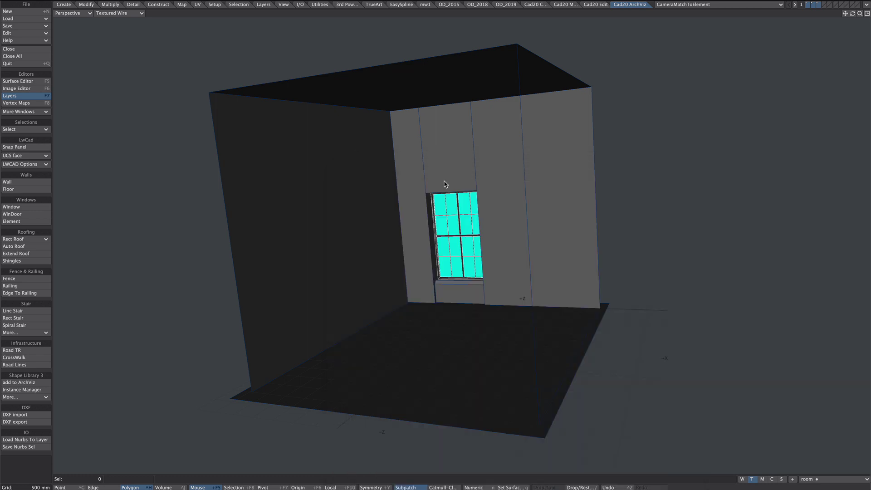
Review the OBJ settings in the General Options and close them
left_click(301, 5)
key("o")
left_click_drag(434, 284, 431, 187)
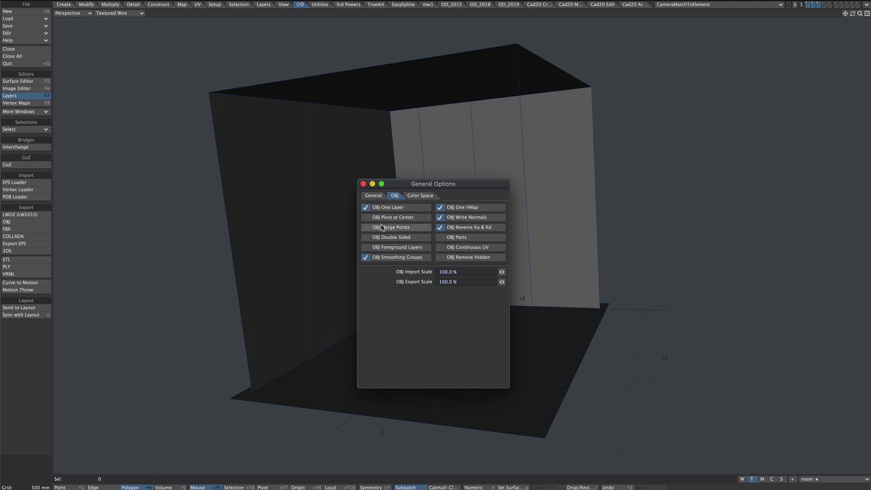
left_click(363, 184)
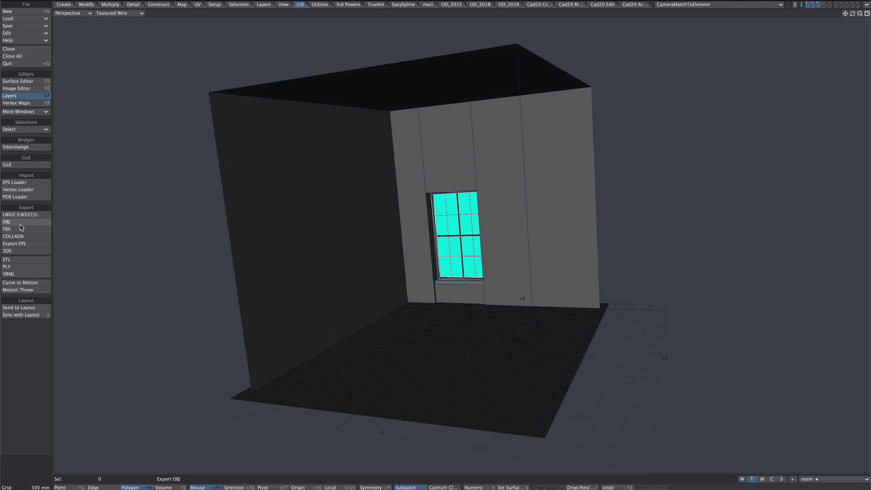
Export the model as an OBJ file named "room" to VideoCopilot's Models folder and return to the four-viewport layout
left_click(49, 223)
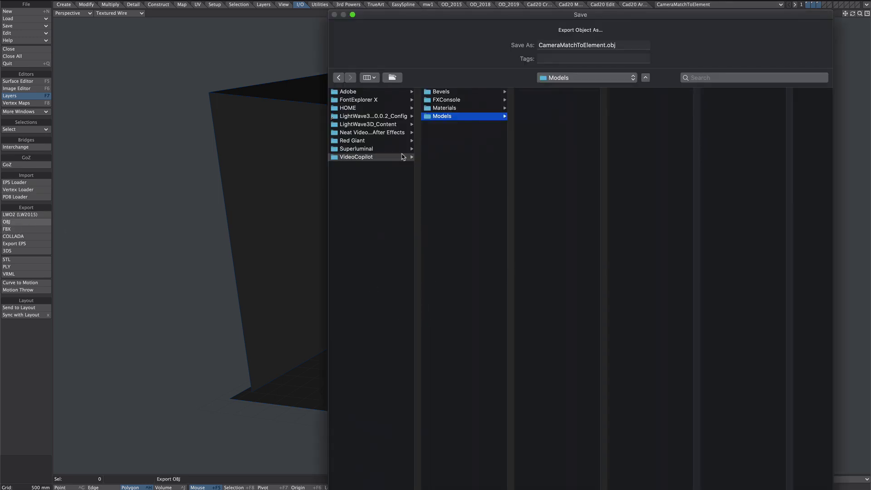
left_click(584, 44)
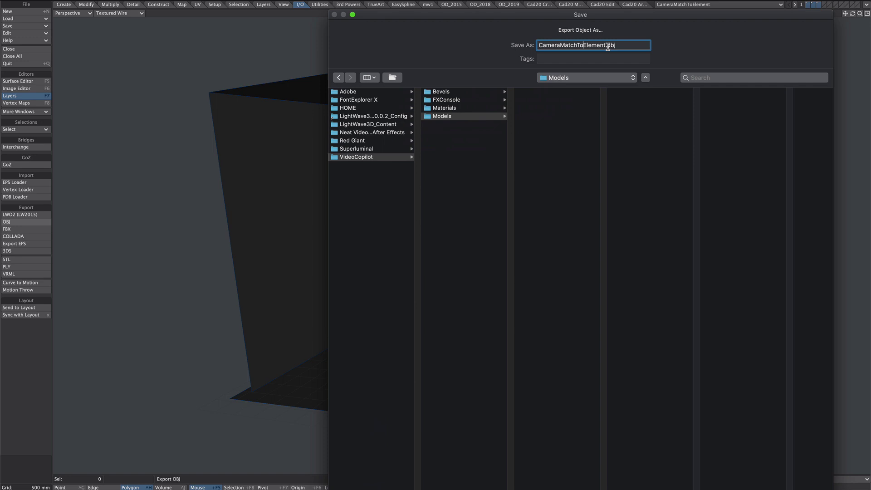
double_click(595, 46)
type("room")
key("Return")
key("0")
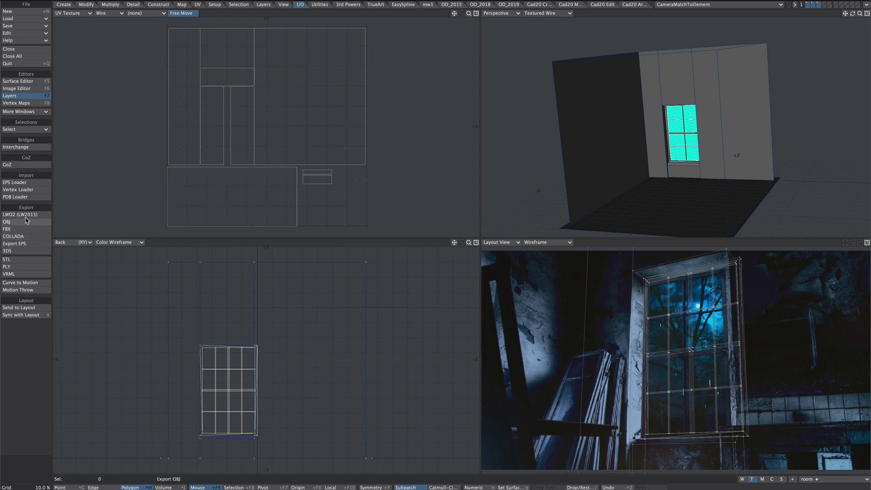
Export the UV layout view as an Encapsulated PostScript file named "room" to VideoCopilot's Models folder
left_click(27, 245)
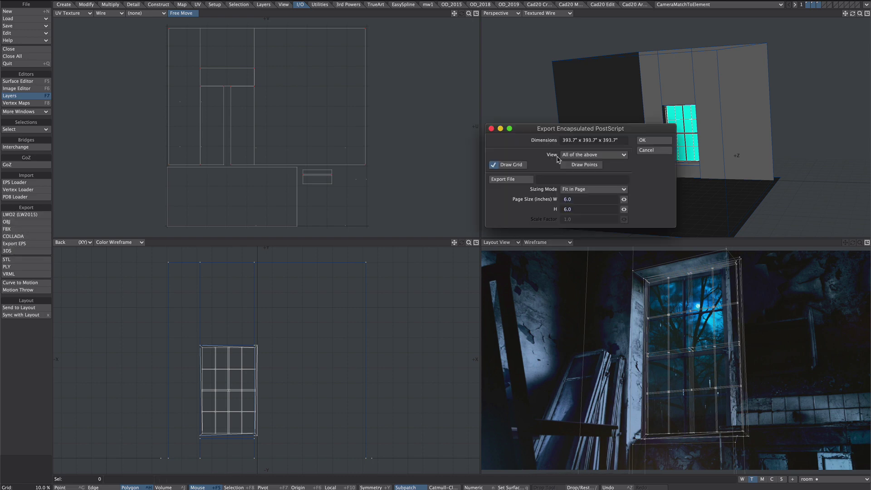
left_click(573, 154)
left_click(562, 146)
left_click(499, 179)
left_click(525, 24)
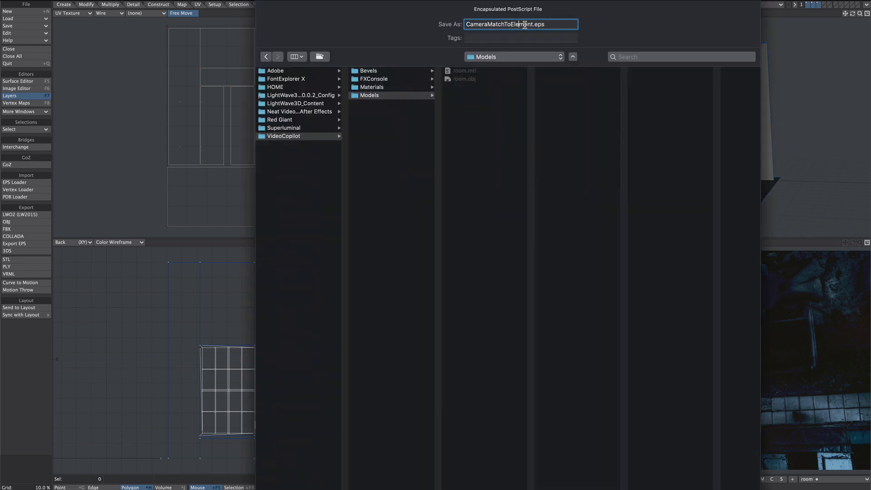
double_click(521, 24)
type("room")
key("Return")
left_click(650, 142)
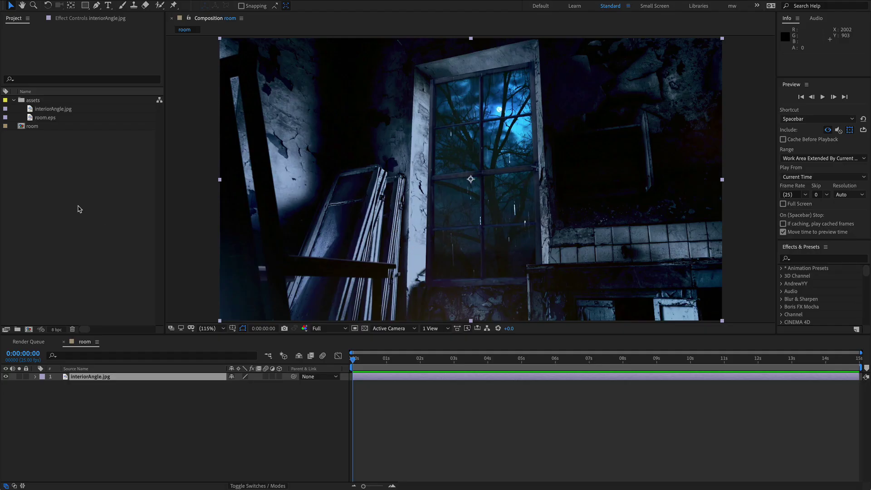
In After Effects, select the interiorAngle.jpg asset and examine the room.eps UV layout footage, closing its viewer when done
left_click(80, 205)
left_click(35, 127)
left_click(53, 109)
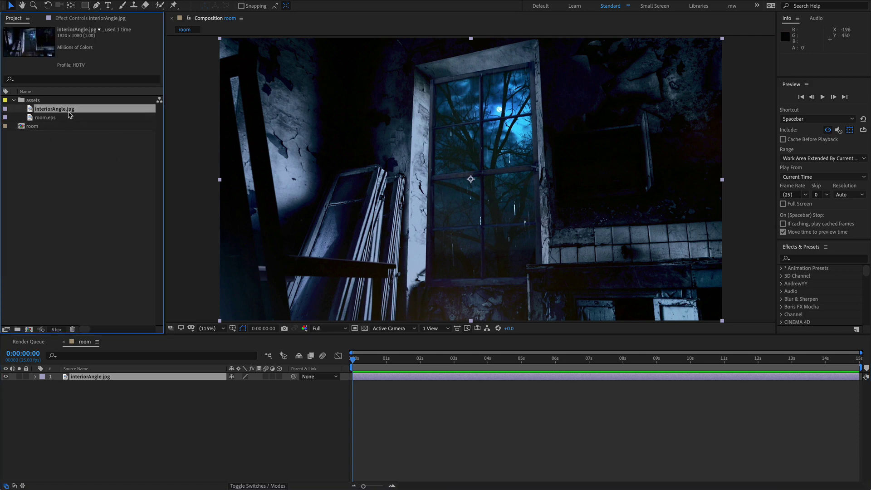
double_click(46, 118)
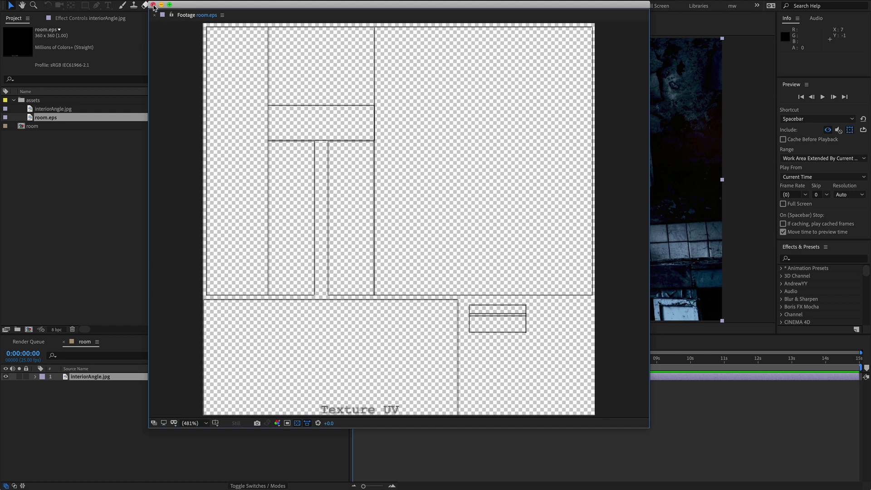
left_click(154, 5)
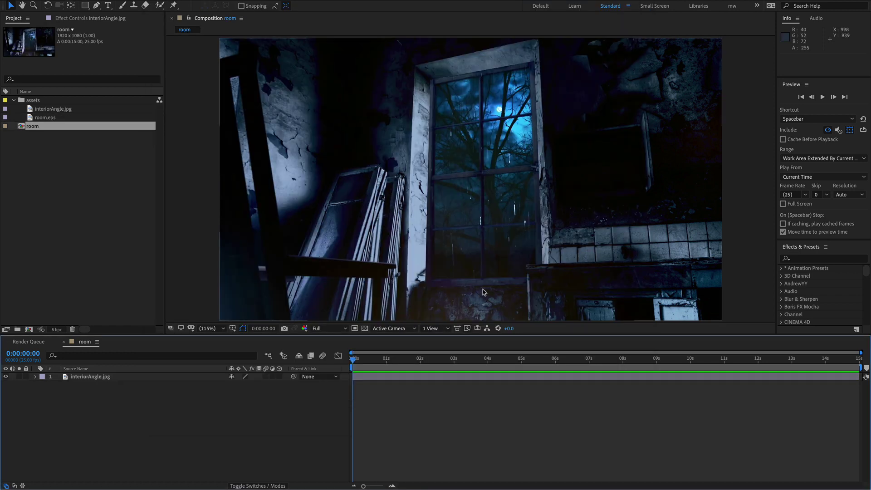
Create a 1920 x 1080 solid named "e3d" in the room composition and apply the Element effect to it
key("ctrl+y")
type("e3d")
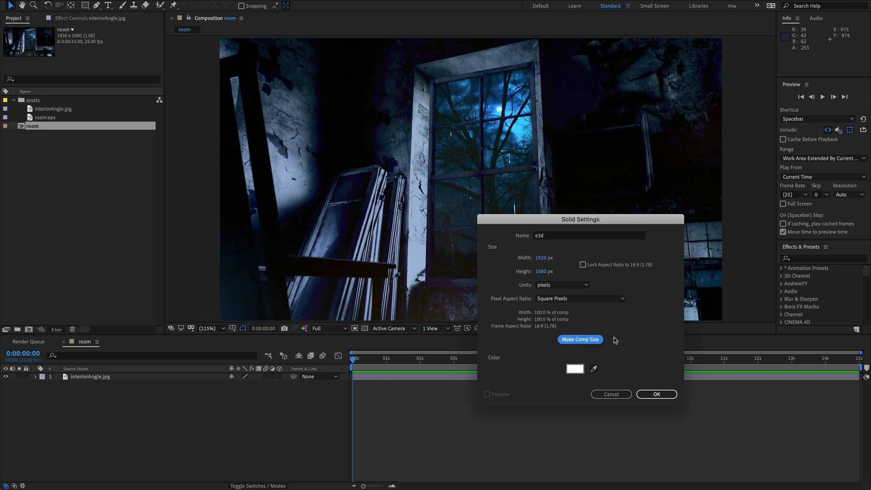
key("Return")
key("ctrl+space")
type("elem")
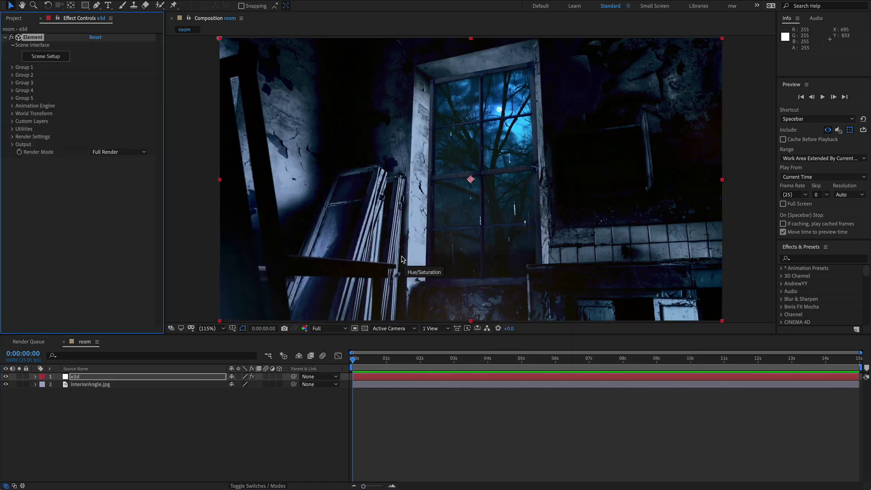
Import the room model into Element's Scene Setup with Force Alignment set to From Model
left_click(47, 57)
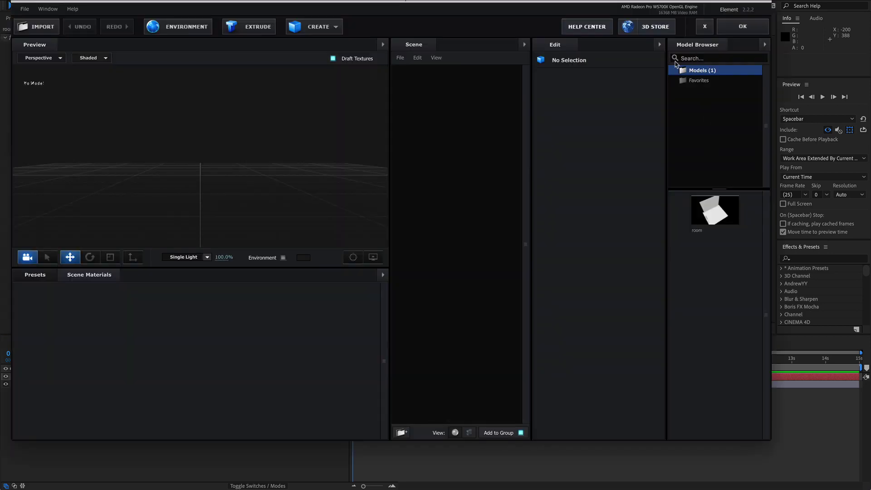
left_click(714, 219)
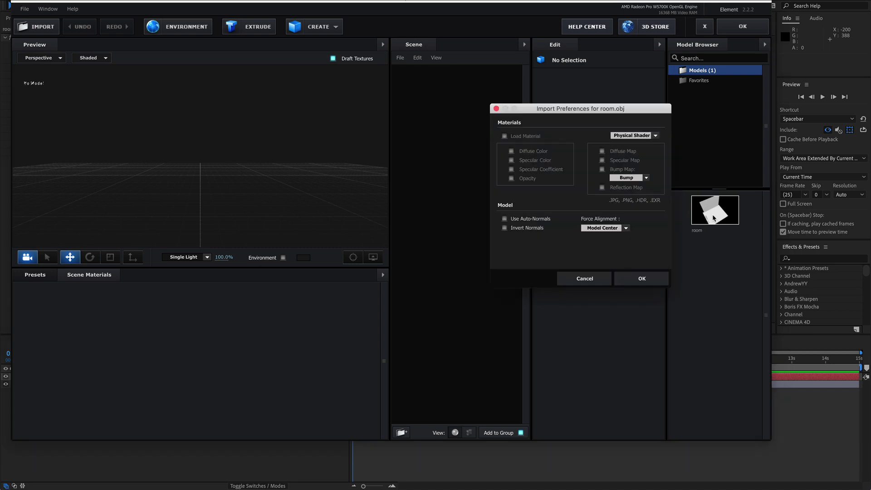
left_click(624, 228)
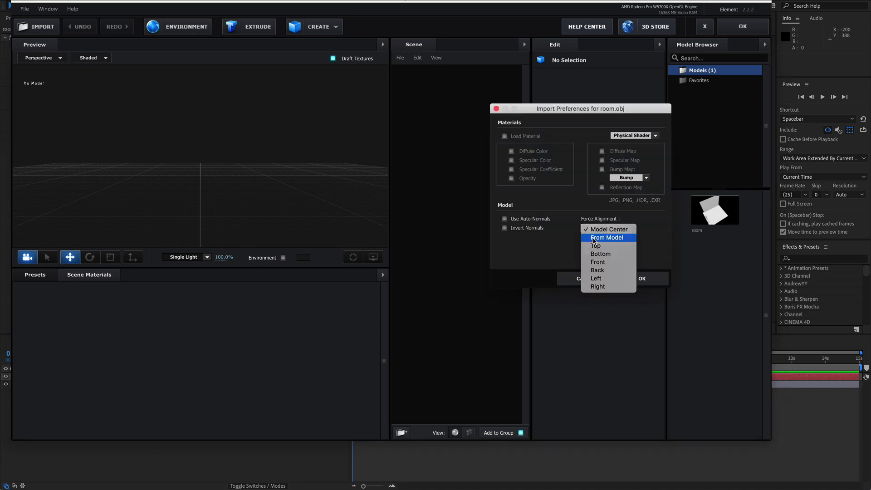
left_click(597, 238)
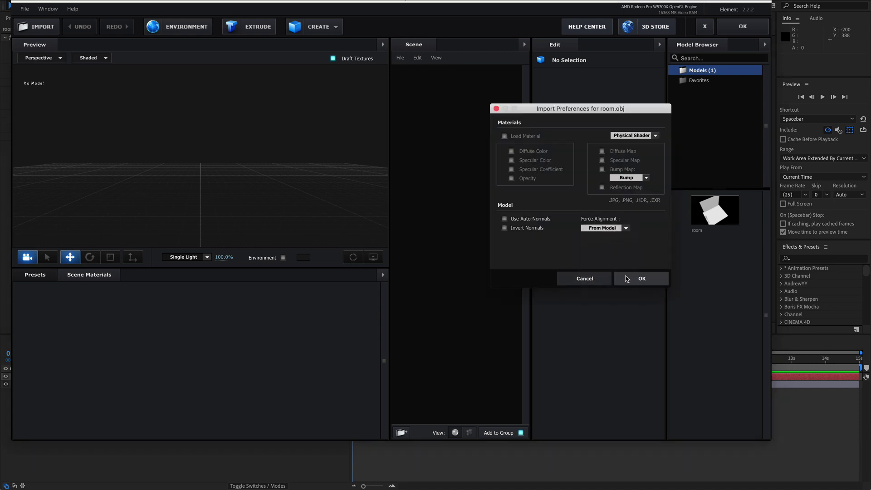
left_click(642, 278)
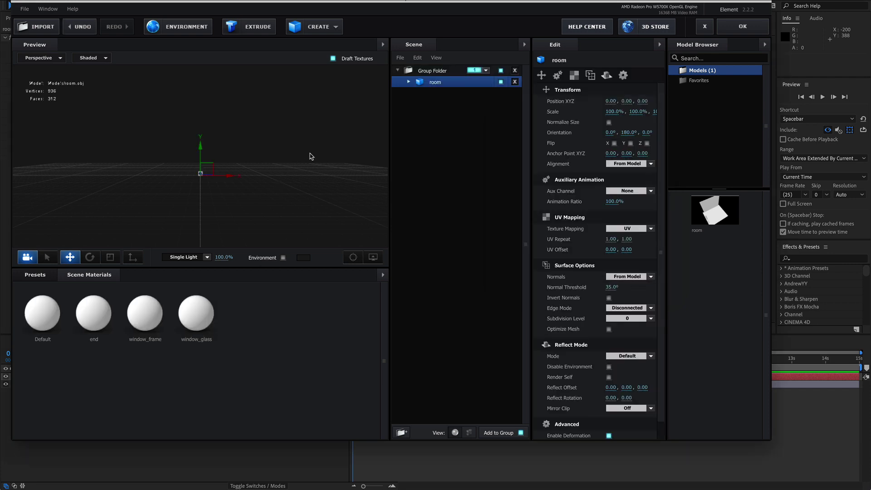
Enable Normalize Size for the room model and inspect its walls and floor in the preview
left_click_drag(287, 164, 299, 184)
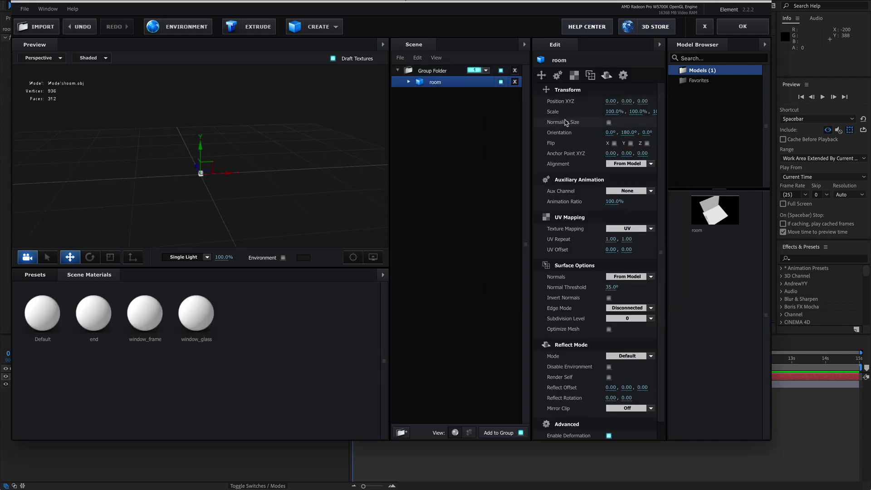
left_click(608, 122)
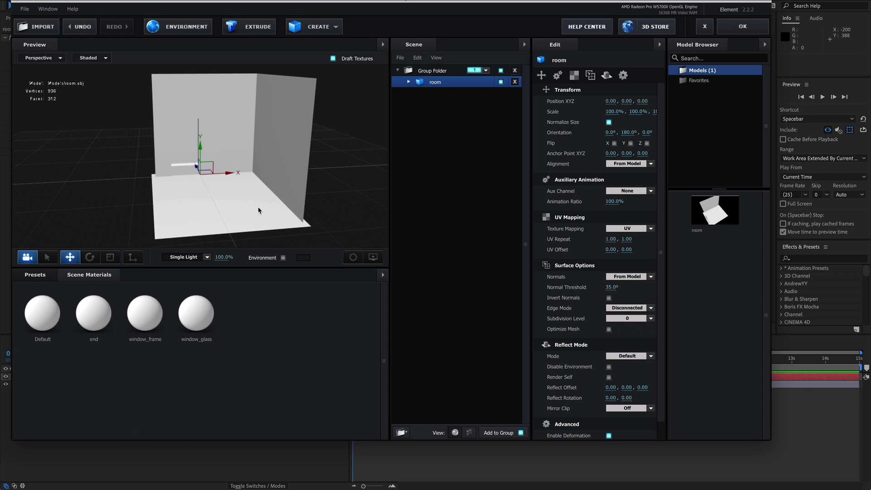
left_click_drag(259, 208, 226, 194)
scroll(229, 196, "up", 4)
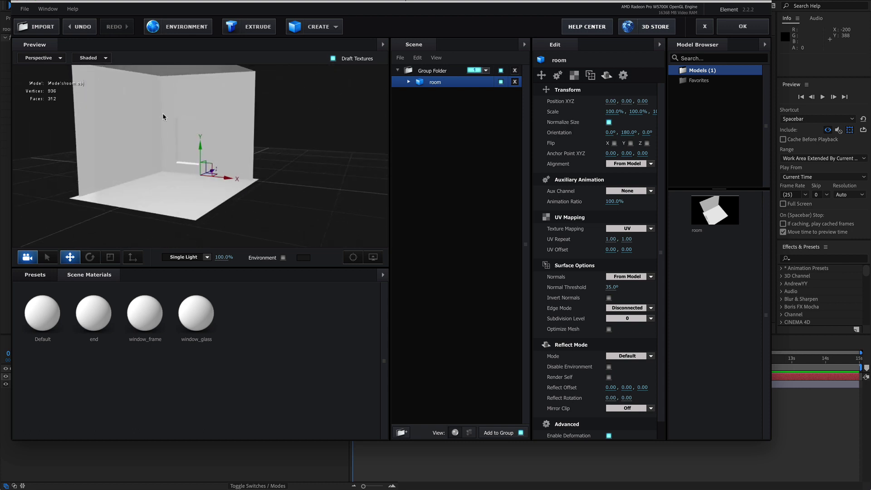
scroll(165, 116, "up", 5)
Expand the room model's materials and hide window_frame and window_glass, leaving Default and end shown
left_click(408, 82)
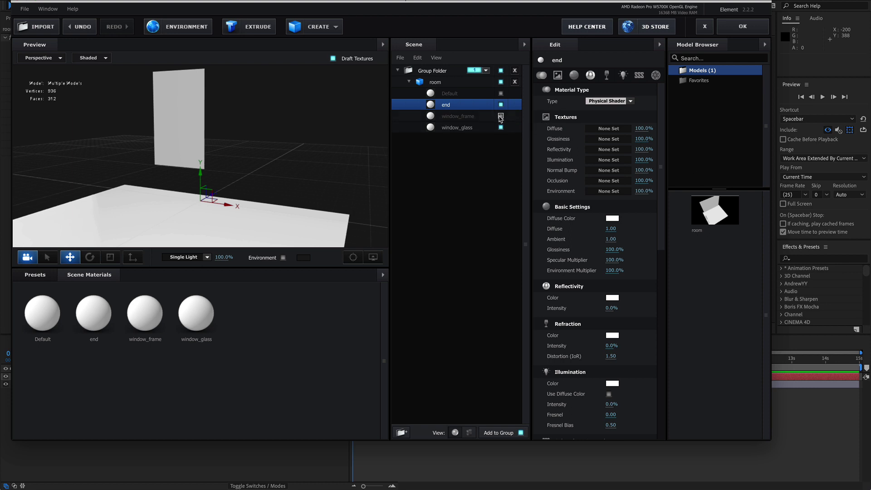
left_click(501, 115)
left_click(500, 127)
left_click_drag(211, 151, 230, 156)
left_click_drag(230, 123, 214, 102)
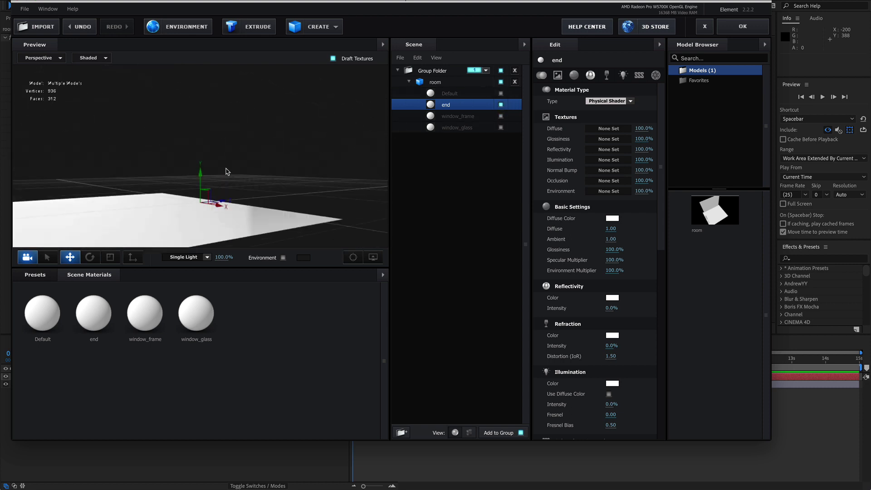
left_click(501, 93)
mouse_move(312, 163)
left_mouse_down()
mouse_move(320, 147)
mouse_move(344, 161)
mouse_move(321, 152)
left_mouse_up()
key("ctrl+z")
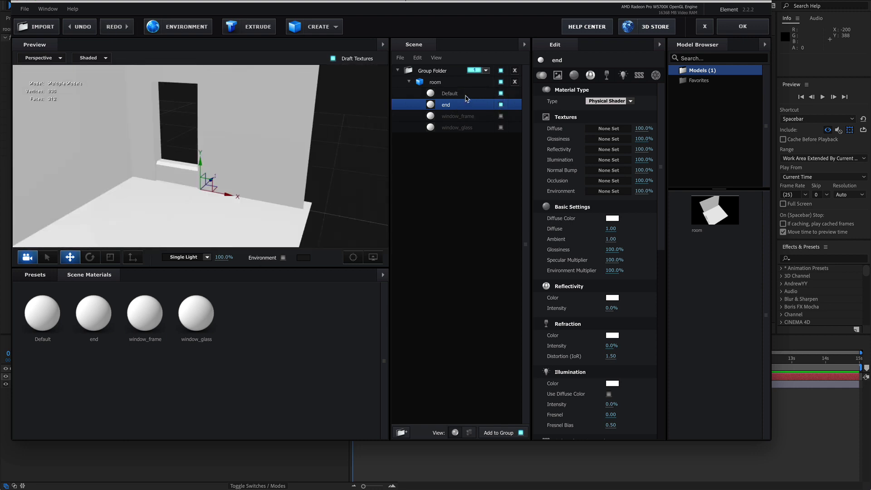
Review the Default material and the room model's settings, and apply the Scene Setup to the composition
left_click(465, 93)
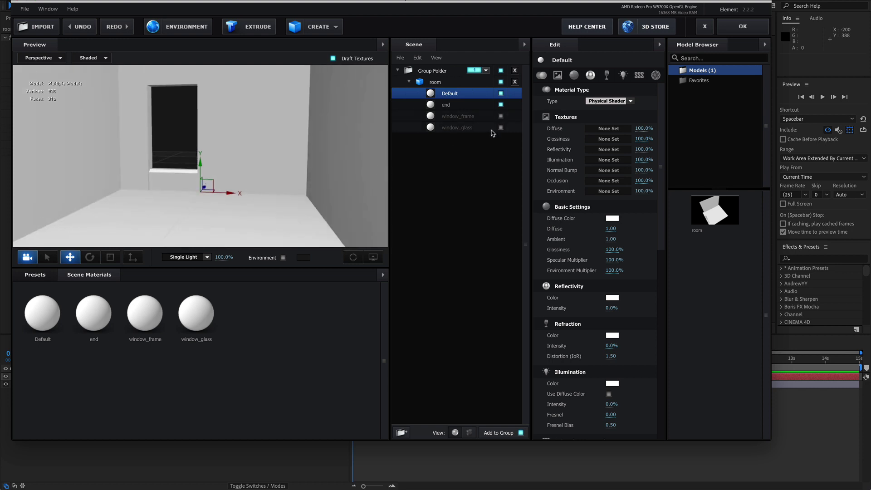
left_click(436, 82)
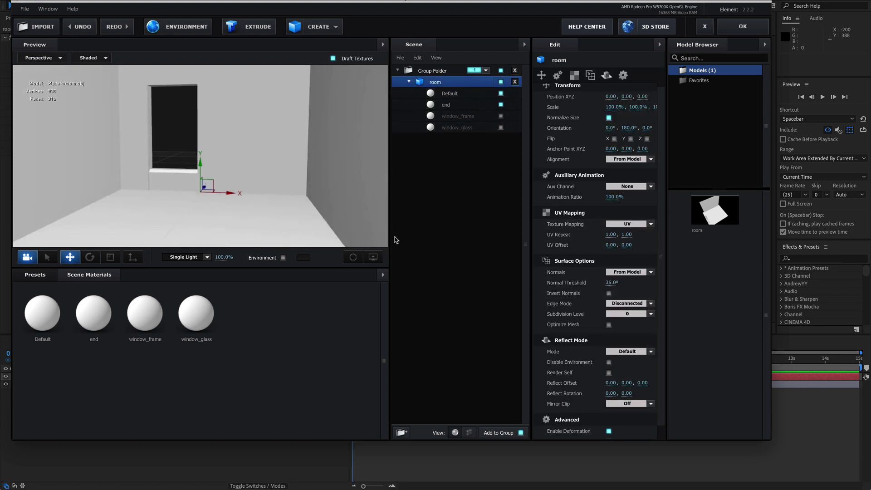
left_click_drag(323, 205, 295, 203)
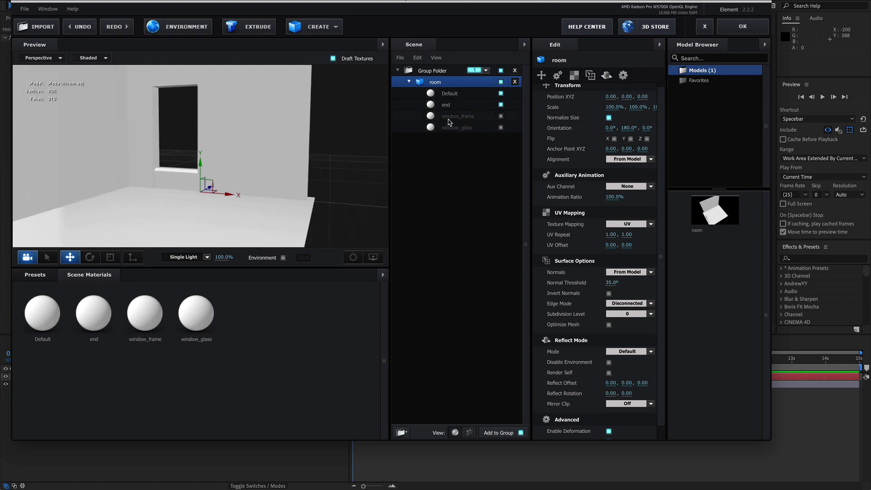
left_click_drag(265, 142, 295, 149)
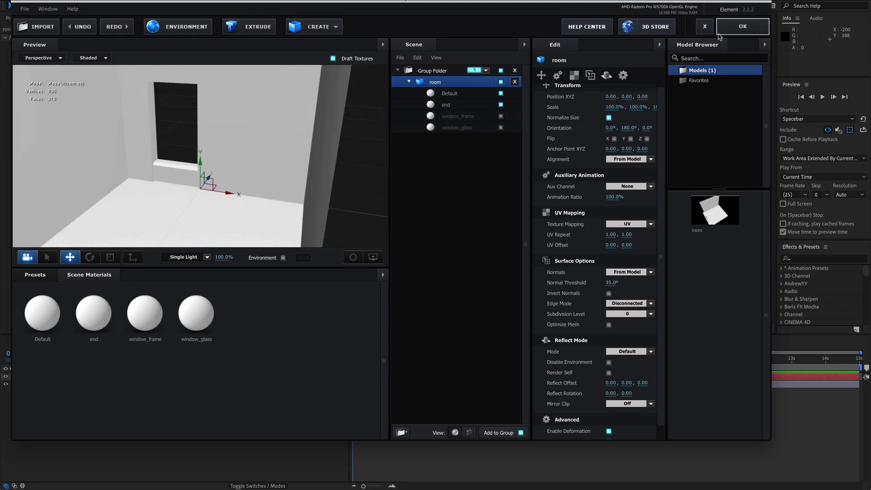
left_click(743, 26)
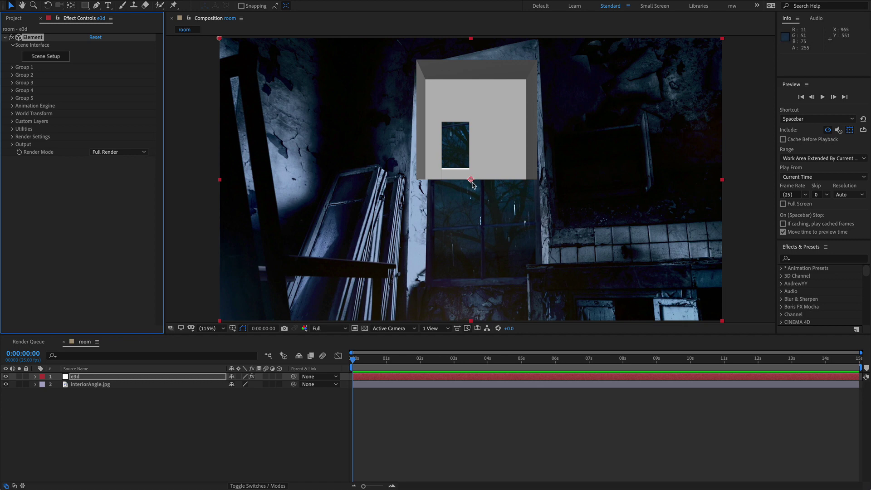
Set Group 1's Particle Replicator Position XY to 0, 0 with Position Z at 0, and expand the Particle Look settings
left_click(11, 67)
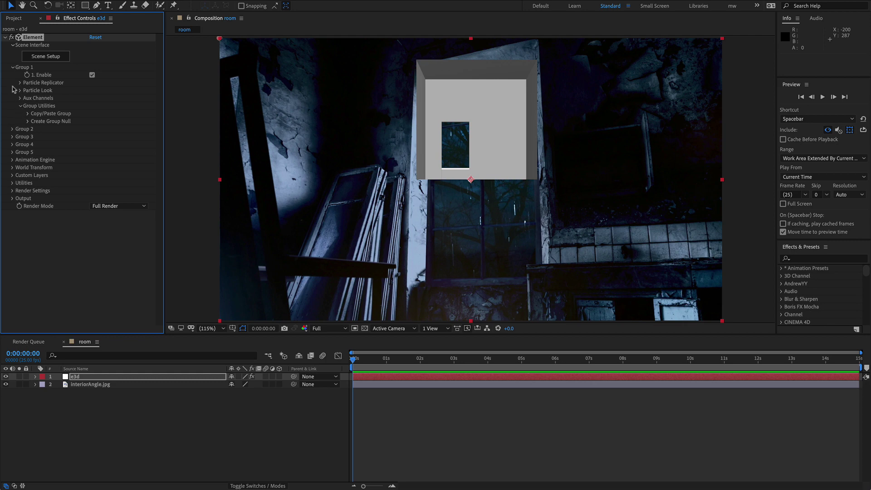
left_click(19, 82)
left_click(109, 106)
type("0")
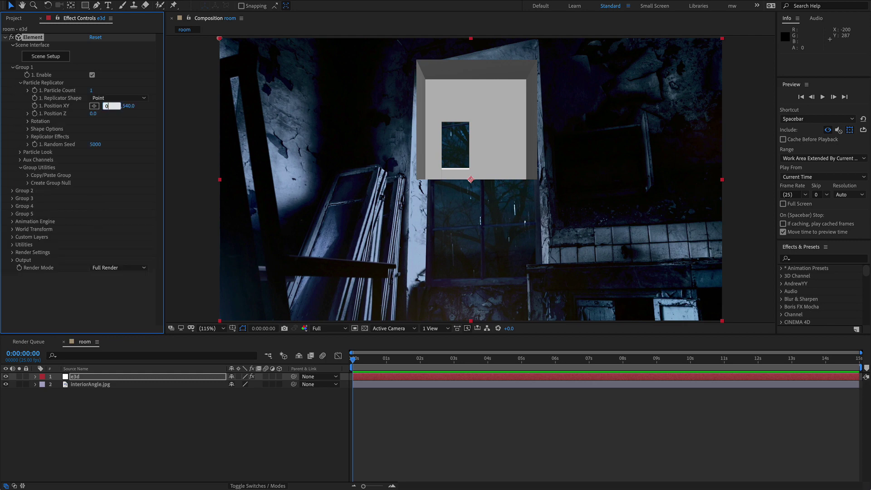
key("Tab")
type("0")
key("Tab")
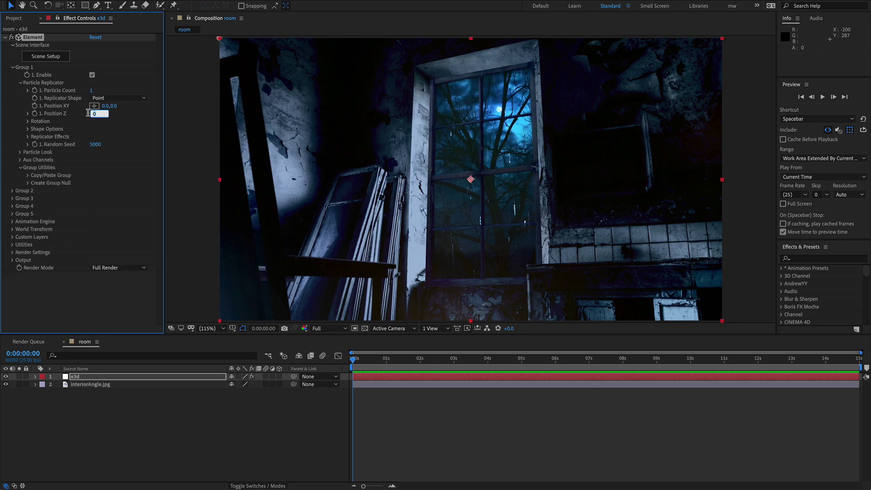
left_click(20, 152)
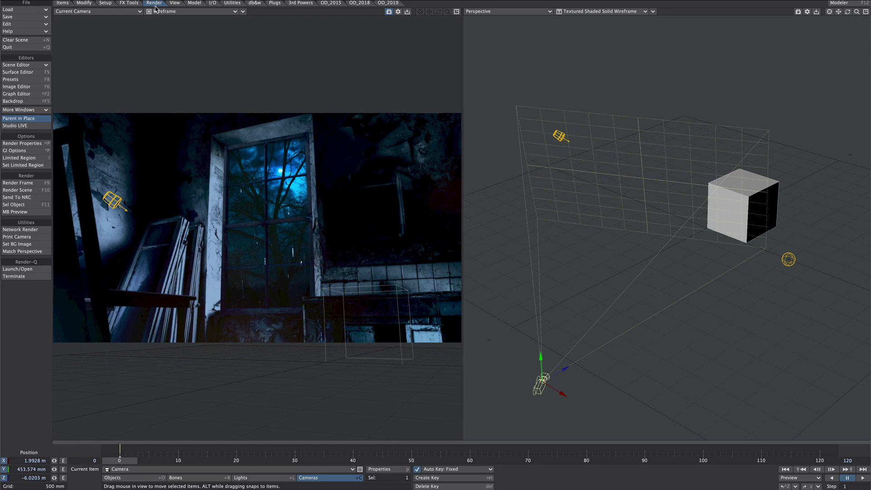
Transfer the LightWave camera to the After Effects room composition and remove its position, rotation and zoom keyframes
left_click(214, 3)
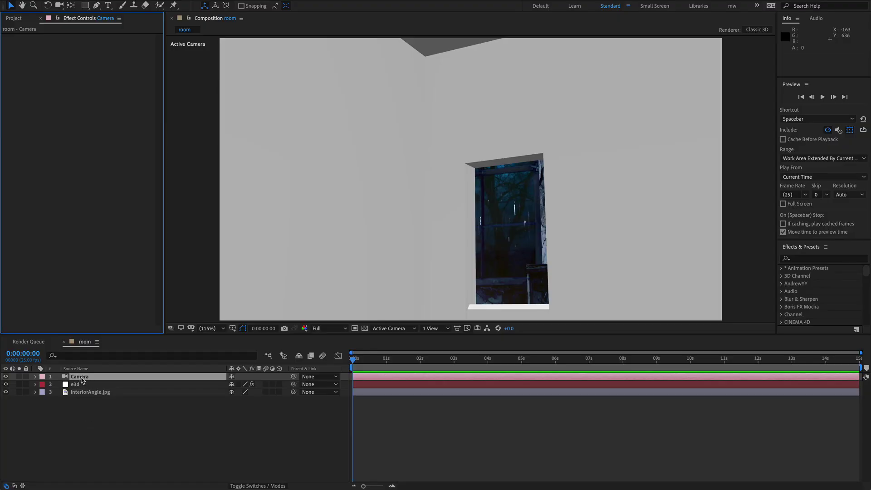
key("u")
left_click_drag(57, 385, 61, 414)
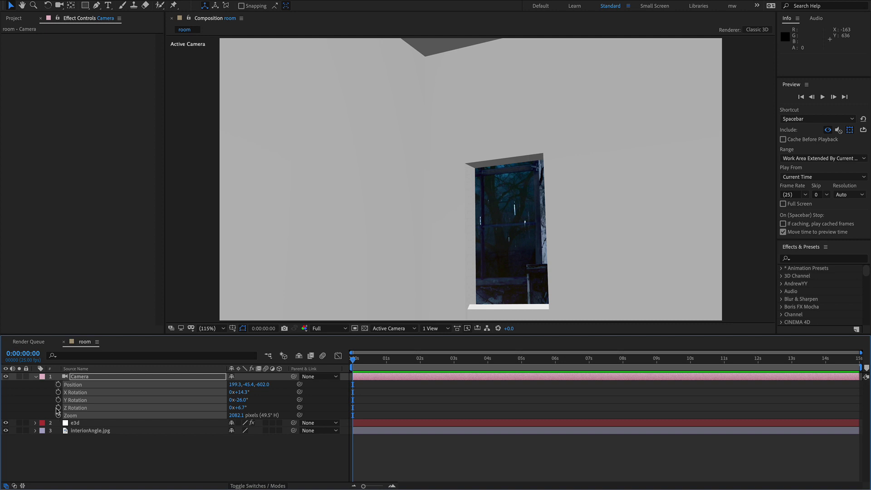
left_click(36, 376)
Fade the e3d layer to 80% opacity, set Group 1's Particle Size to 16.84 to fit the photo, and restore opacity to 100%
left_click(75, 384)
key("t")
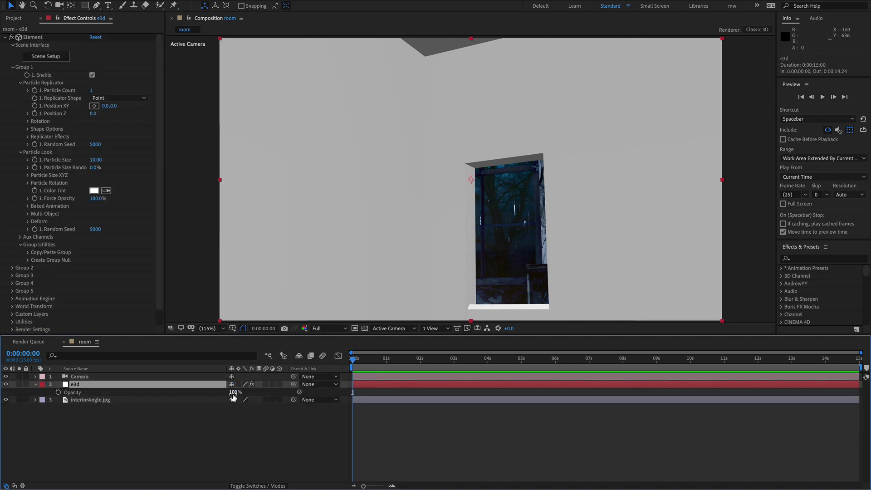
left_click_drag(234, 392, 223, 394)
mouse_move(95, 159)
left_mouse_down()
mouse_move(125, 156)
mouse_move(103, 164)
left_mouse_up()
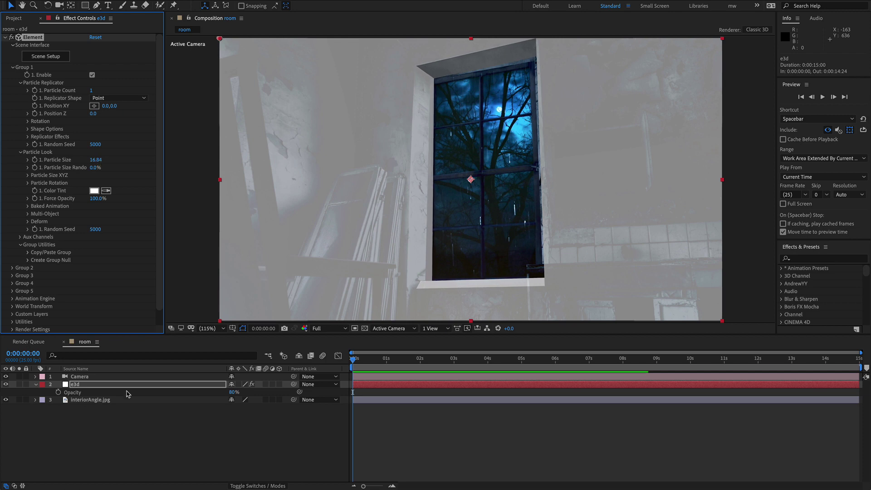
left_click_drag(232, 392, 259, 392)
Add a point light with its position set to 1040, 460, -1726.7, and hide the interiorAngle.jpg layer
left_click(130, 442)
key("ctrl+alt+shift+l")
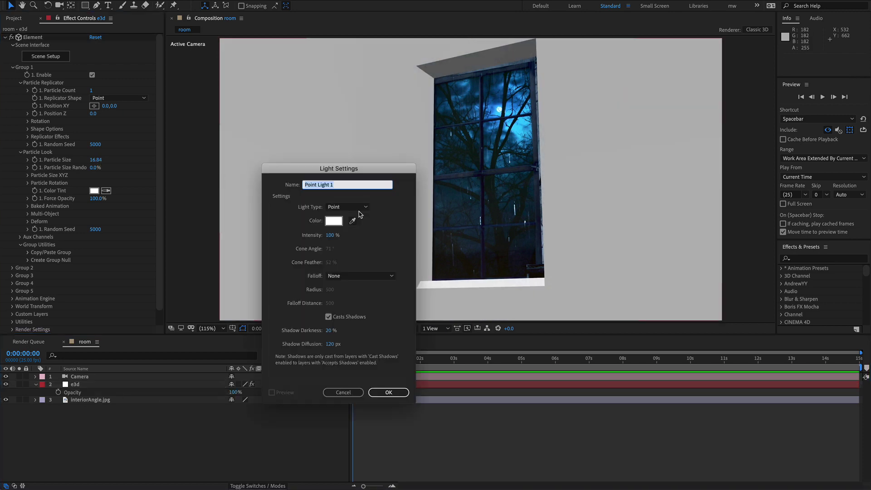
left_click(388, 445)
left_click_drag(267, 385, 223, 392, "shift")
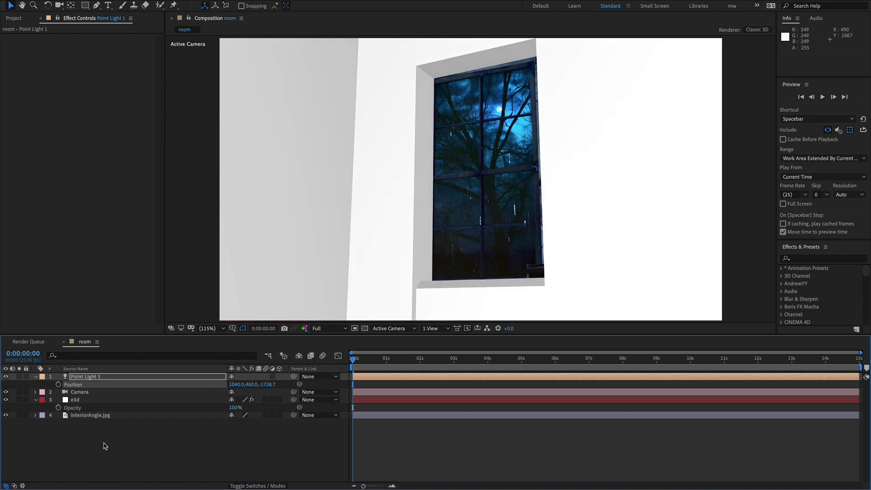
left_click(98, 417)
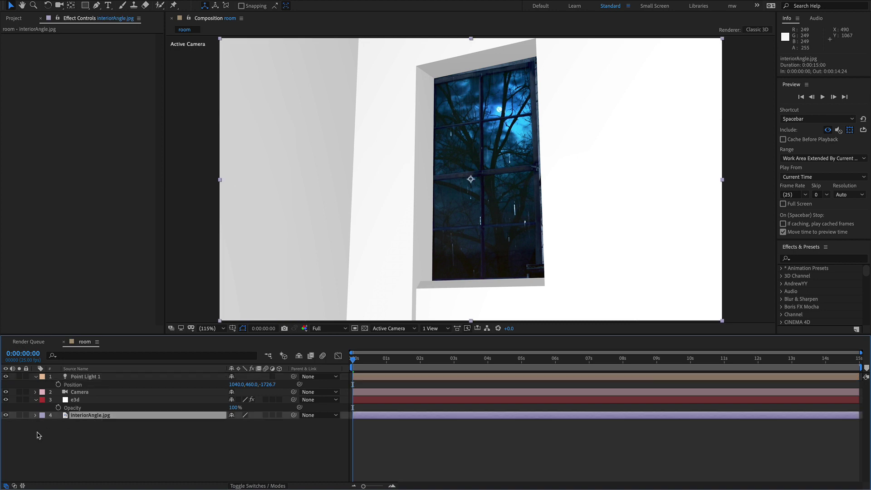
left_click(5, 415)
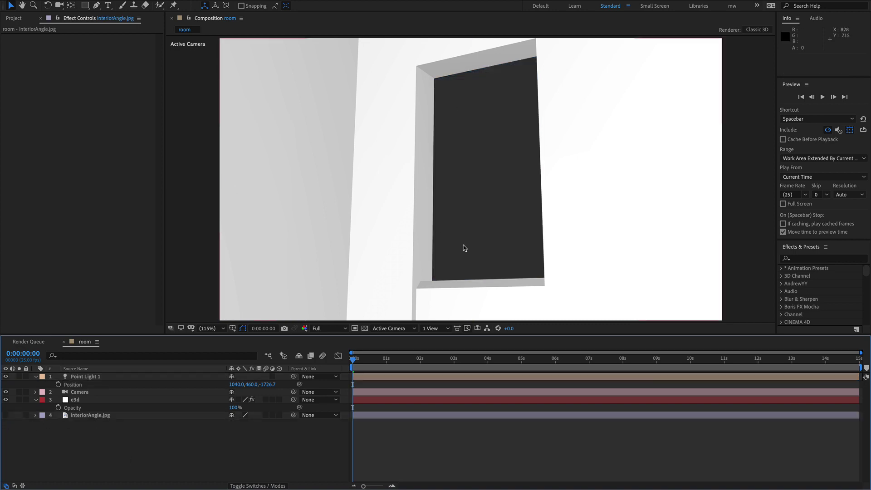
Create a new composition named roomUV with a width of 1024 px and a height of 1024 px
left_click(14, 18)
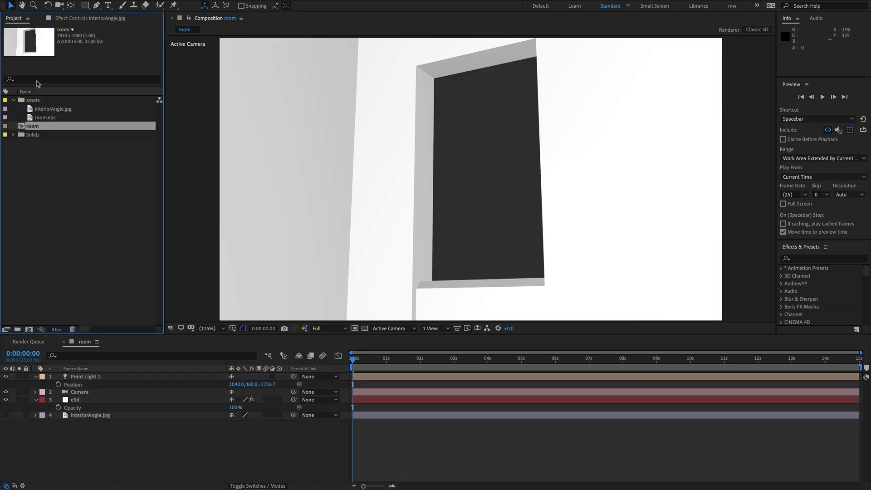
left_click(28, 329)
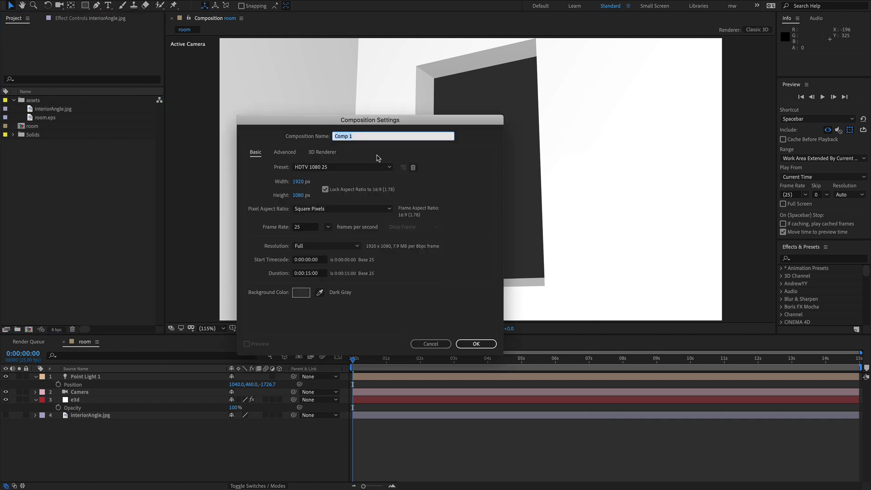
type("roomUV")
key("Tab")
type("1024")
key("Tab")
type("10")
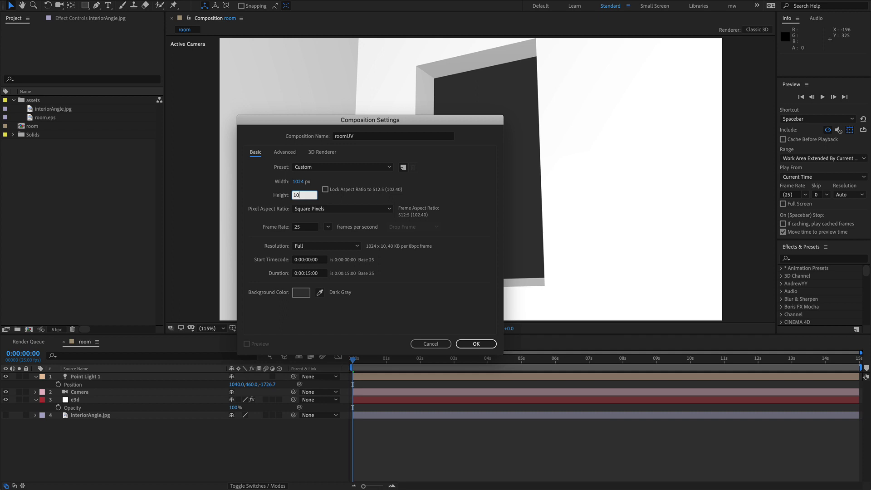
type("24")
key("Return")
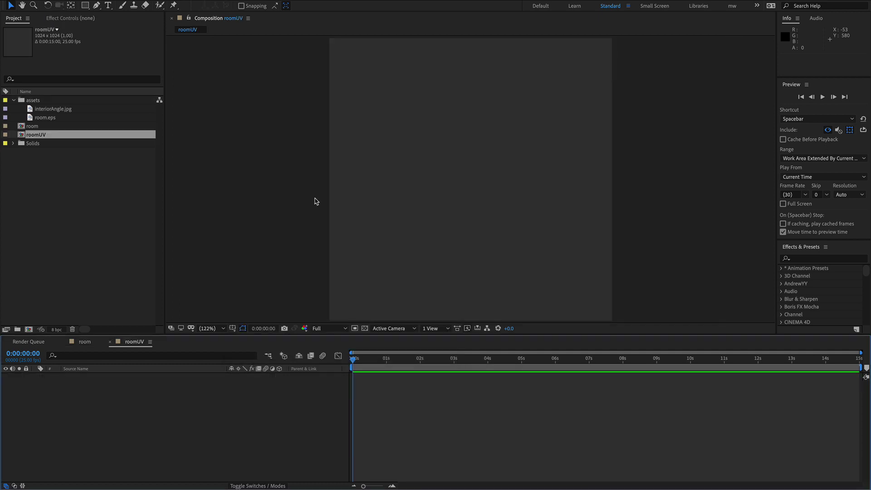
Add room.eps to the roomUV composition and turn on continuous rasterization for its layer
left_click(45, 117)
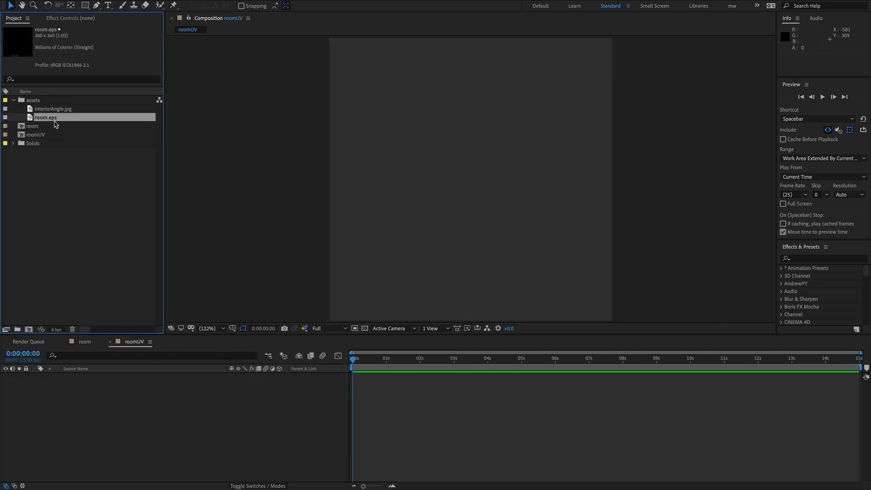
key("ctrl+slash")
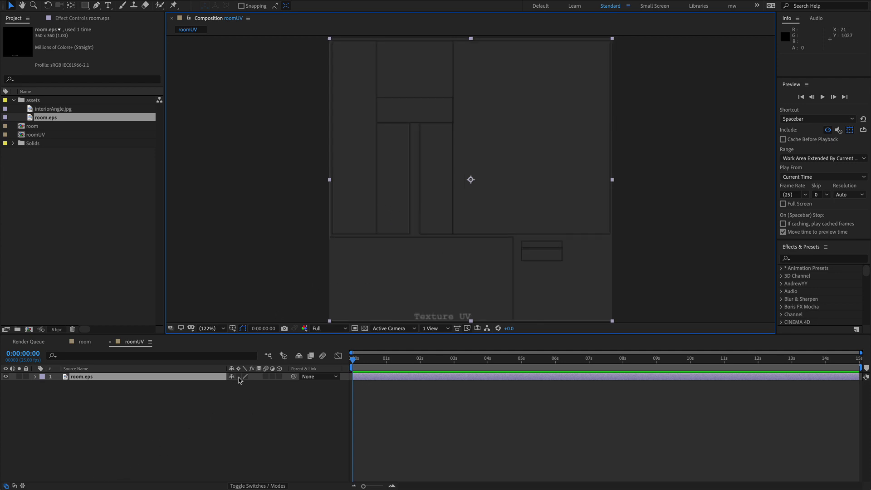
left_click(239, 377)
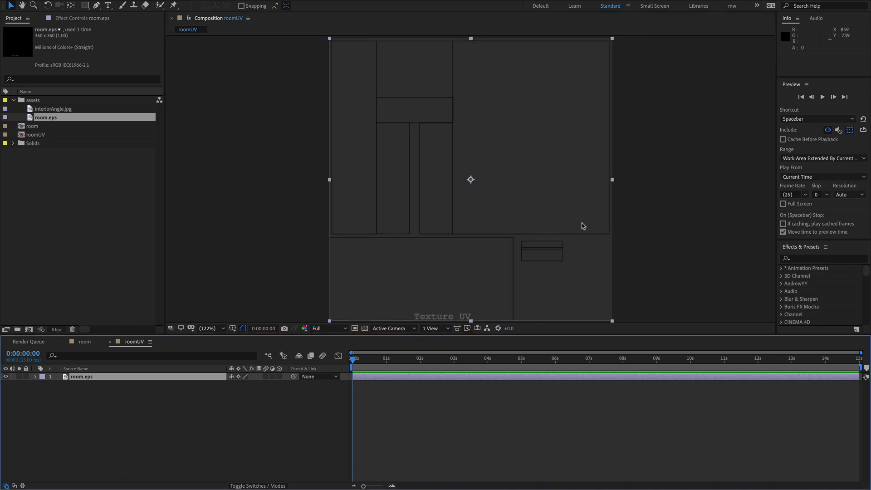
Add the roomUV composition to the room composition as the lowest layer and hide it
left_click(78, 164)
double_click(32, 128)
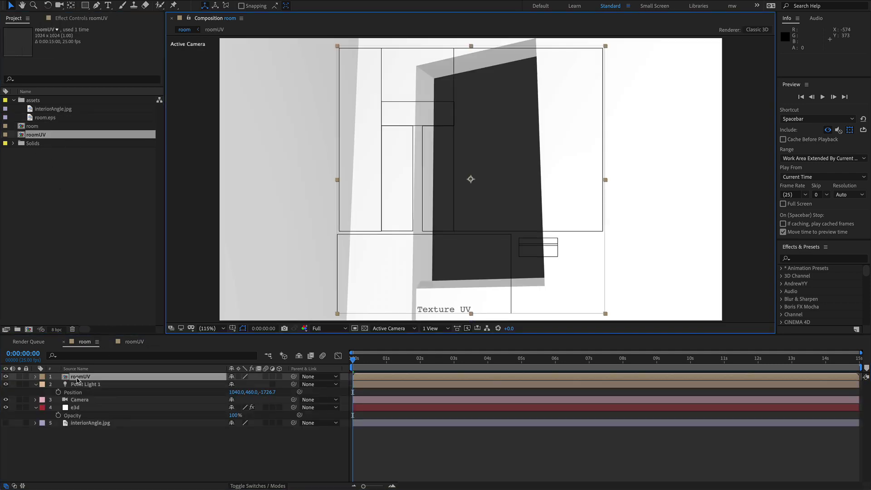
left_click_drag(78, 380, 10, 427)
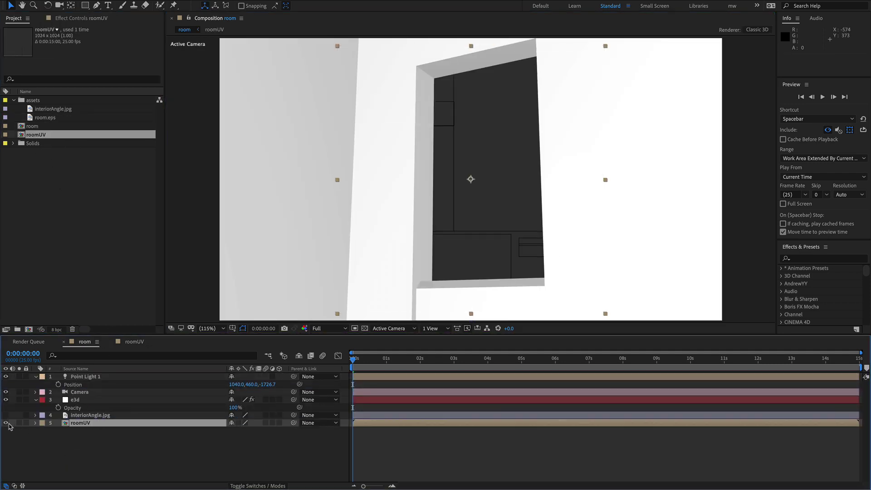
Set the e3d layer's custom texture map Layer 1 to roomUV, sampled with Effects & Masks
left_click(84, 401)
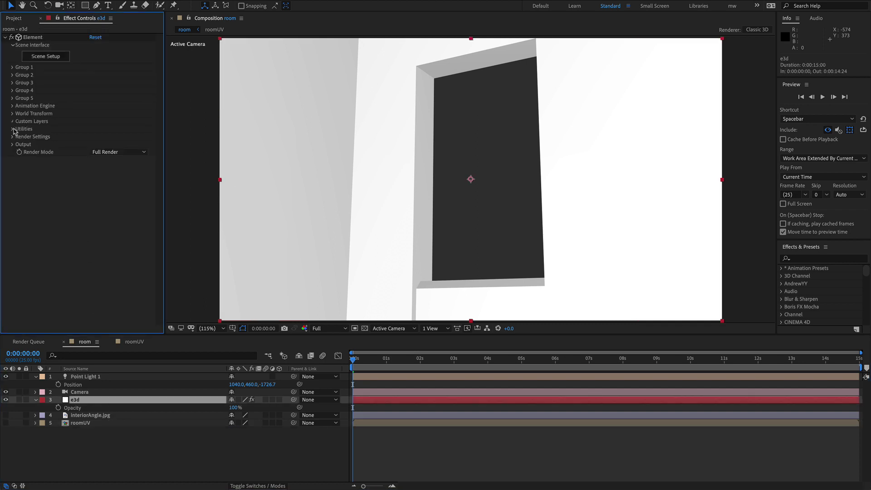
left_click(20, 136)
left_click(107, 144)
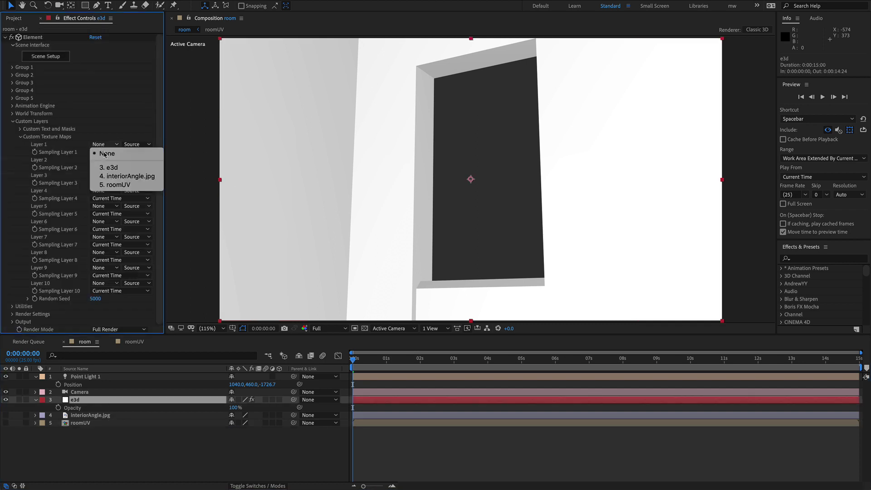
left_click(116, 185)
left_click(136, 144)
left_click(148, 170)
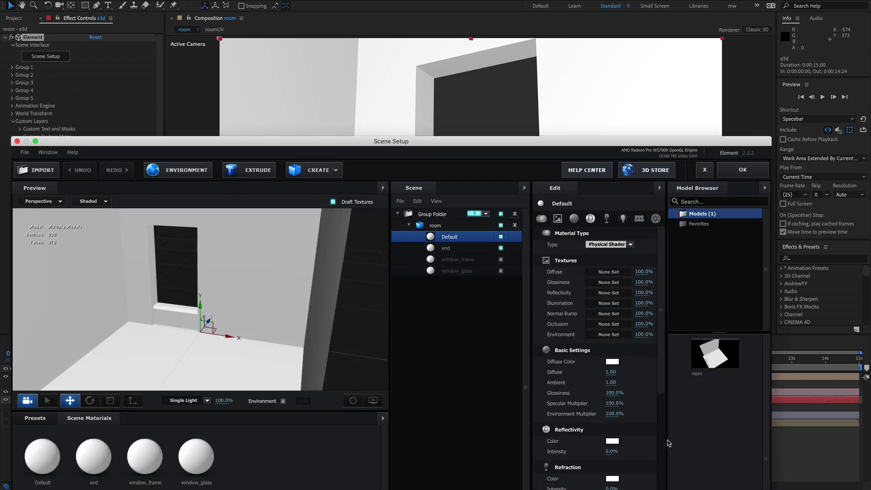
Assign Custom Layer 1 [roomUV] as the Default material's diffuse texture in Scene Setup and apply the scene
left_click_drag(665, 440, 676, 441)
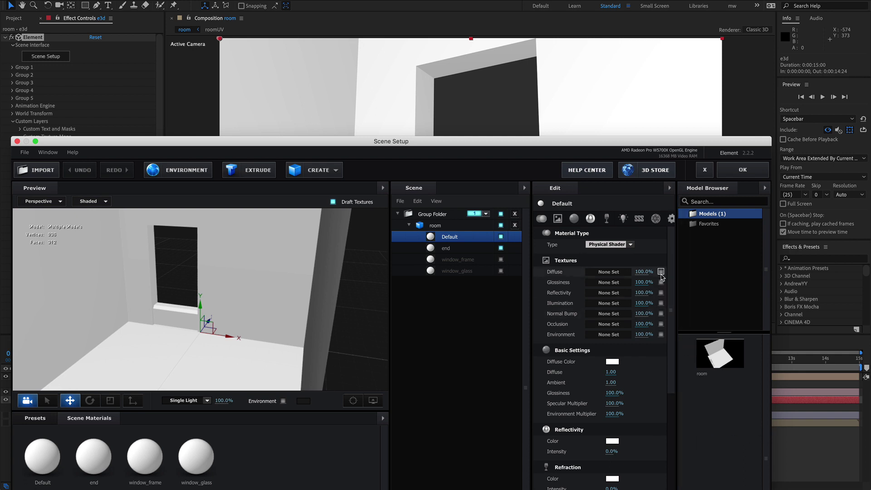
left_click(609, 272)
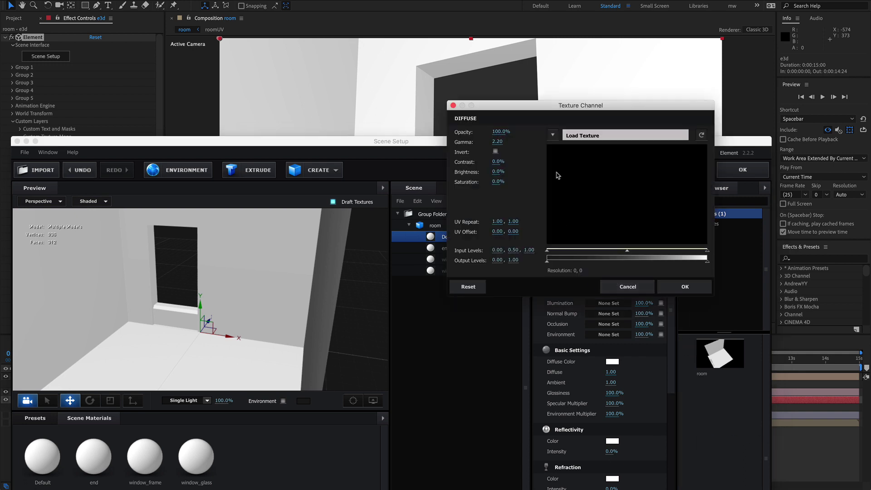
left_click(552, 134)
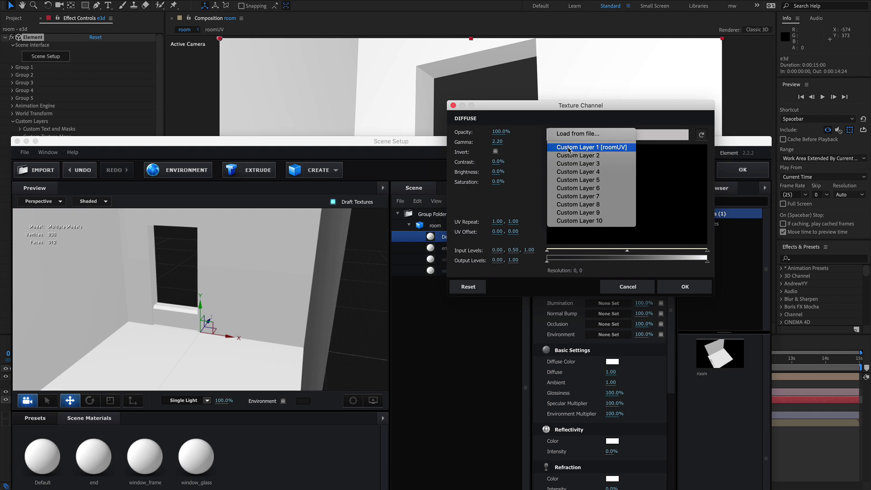
left_click(570, 147)
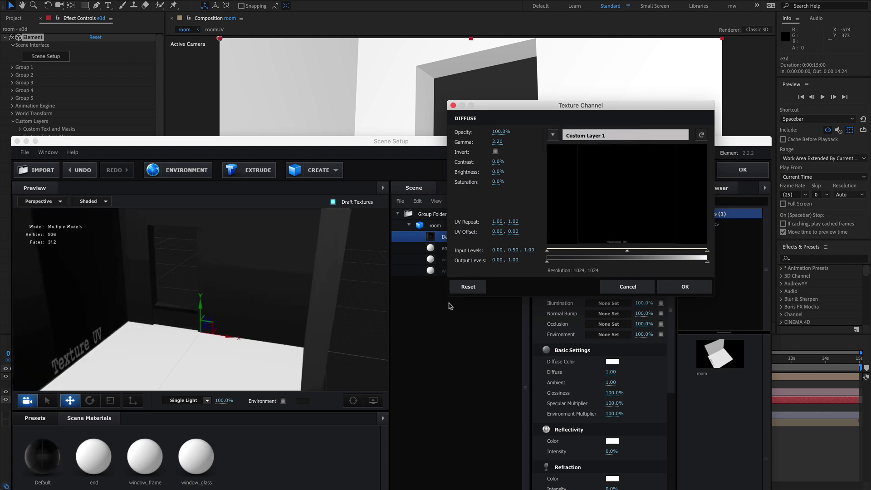
left_click(686, 290)
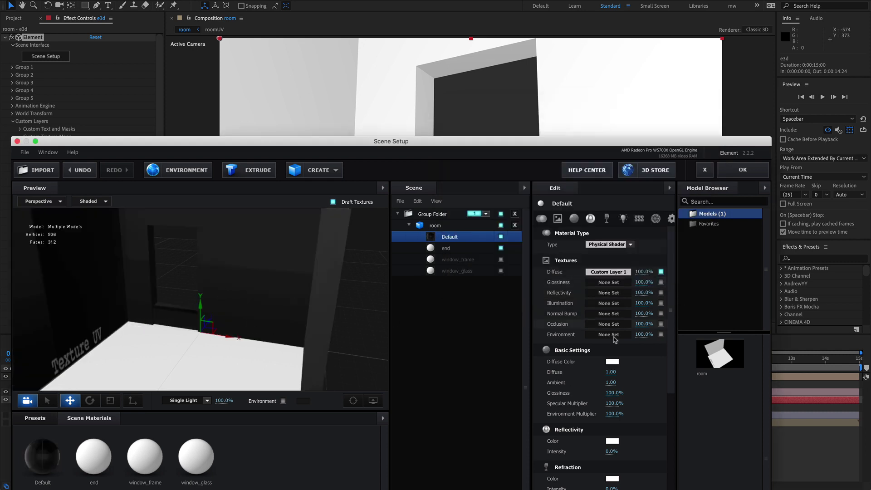
left_click(732, 169)
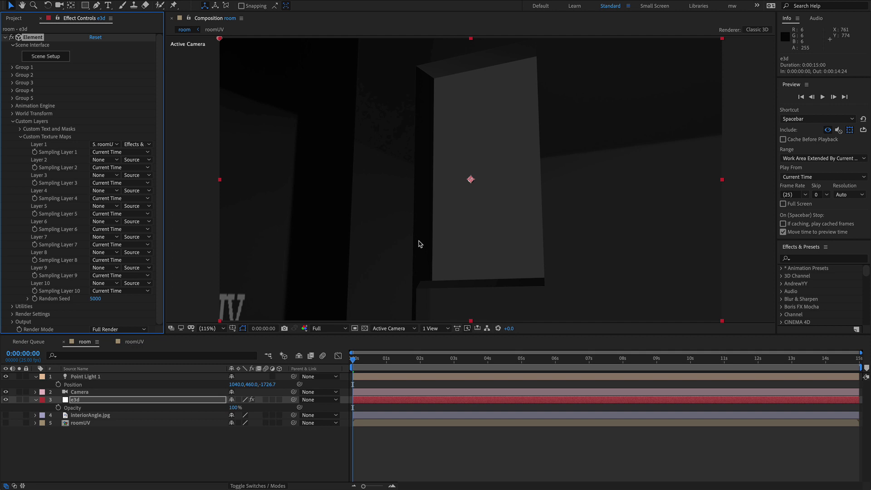
Show the whole room model in Custom View 1, lock that viewer, and dock the roomUV composition in its own viewer beside it
key("F11")
key("c")
left_click_drag(477, 246, 609, 82)
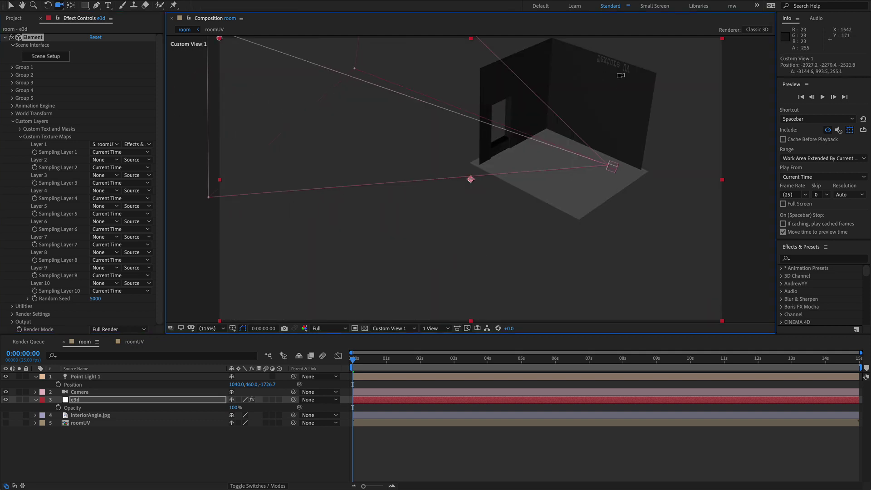
left_click_drag(581, 138, 508, 142)
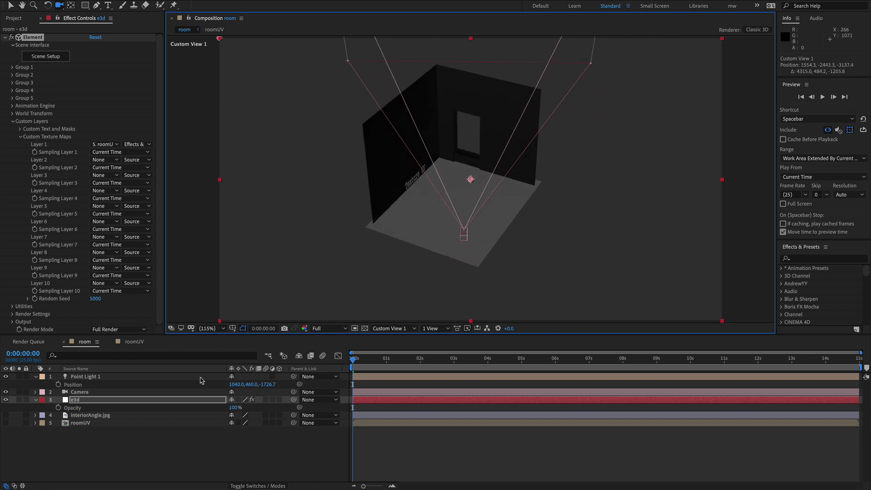
left_click(188, 18)
double_click(81, 423)
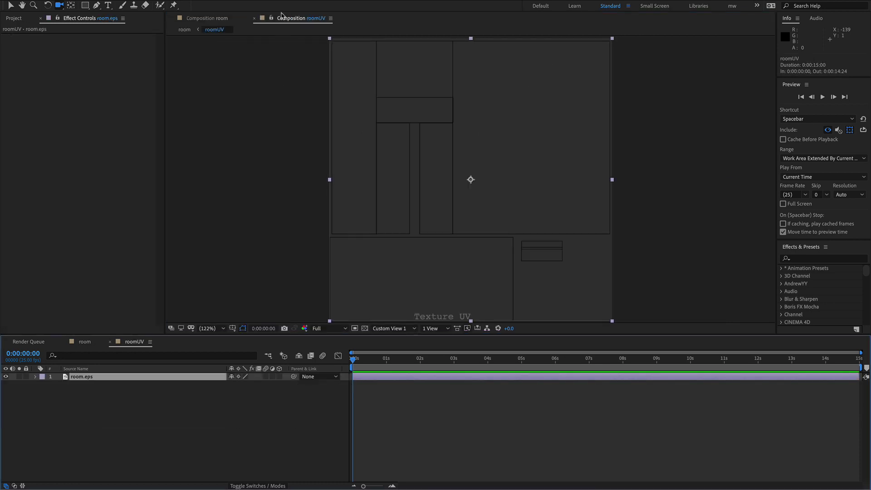
left_click_drag(281, 16, 767, 80)
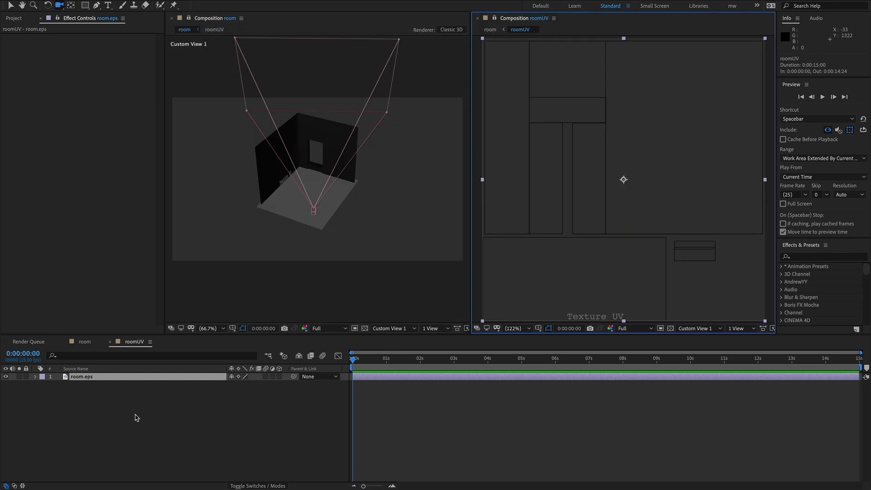
Draw a blue rectangle covering the upper block of wall UVs in roomUV and place its layer beneath room.eps
left_click(146, 434)
left_click(85, 6)
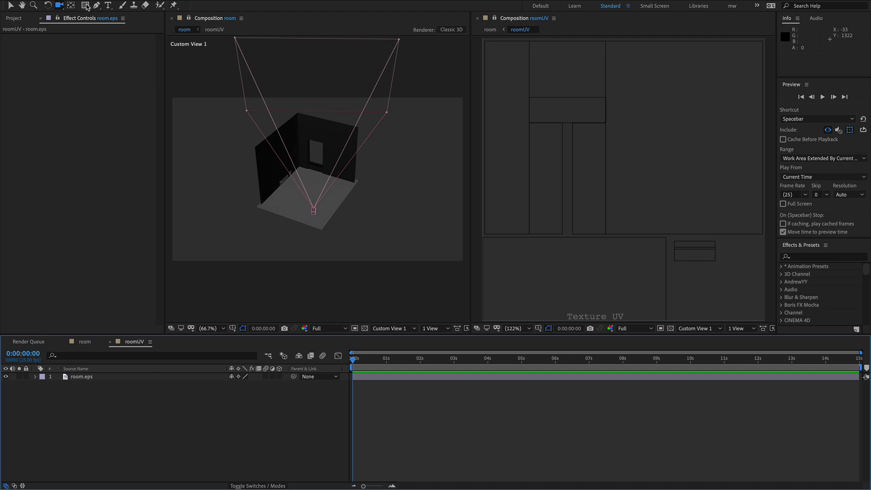
mouse_move(482, 41)
left_mouse_down()
mouse_move(507, 212)
mouse_move(696, 198)
mouse_move(754, 214)
mouse_move(767, 234)
left_mouse_up()
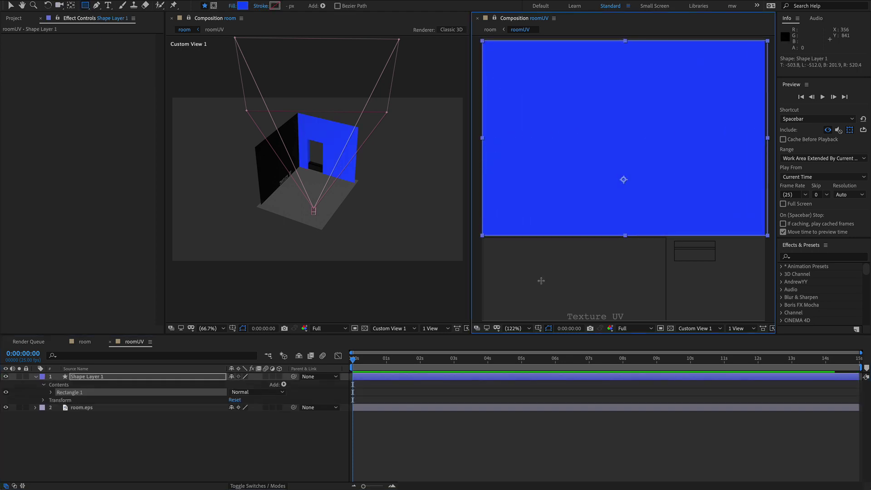
left_click_drag(86, 378, 91, 414)
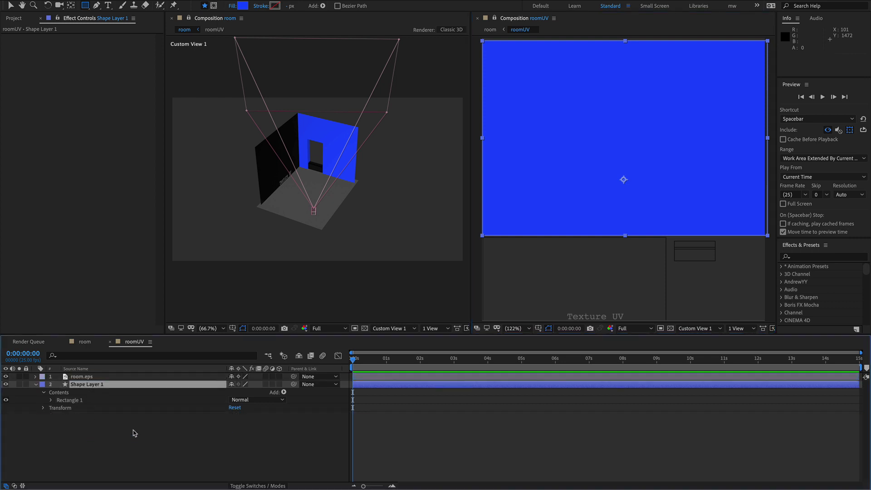
Draw a magenta (FF23CE) rectangle over the small pair of UV islands beside the lower wall area
left_click(243, 5)
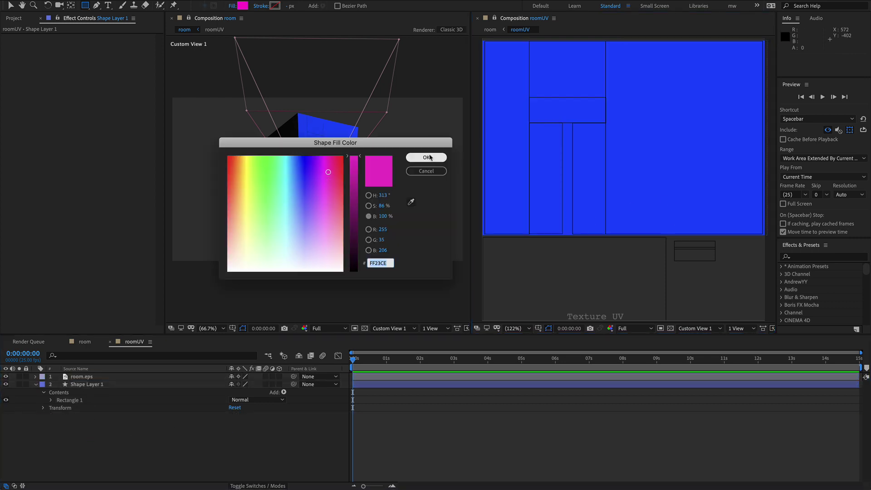
left_click(428, 157)
left_click_drag(707, 266, 721, 265)
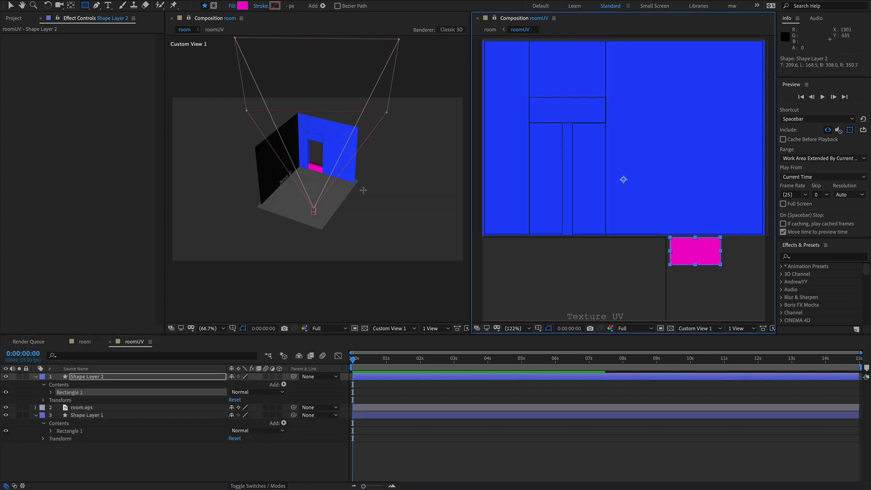
Draw a green rectangle over the large lower UV area and check its wall in the room view
left_click(243, 6)
left_click(268, 171)
left_click(426, 157)
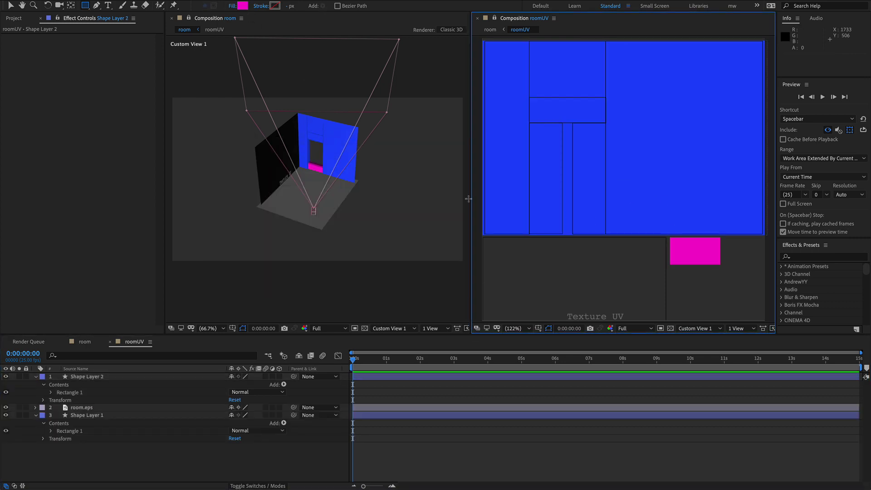
left_click_drag(668, 237, 479, 326)
key("c")
mouse_move(379, 227)
left_mouse_down()
mouse_move(354, 219)
mouse_move(377, 238)
mouse_move(367, 202)
mouse_move(361, 231)
mouse_move(373, 220)
mouse_move(423, 259)
left_mouse_up()
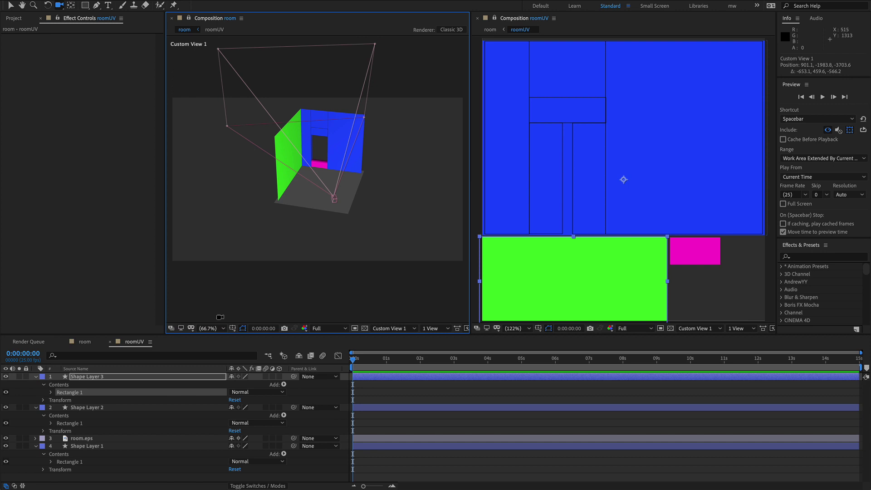
Place the room.eps layer above all the shape layers, make it a guide layer, and lock it
left_click_drag(82, 438, 84, 371)
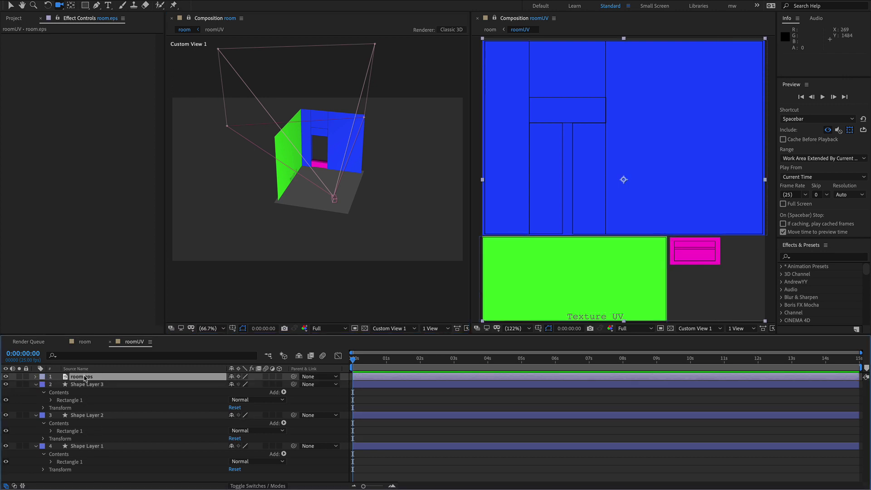
right_click(80, 378)
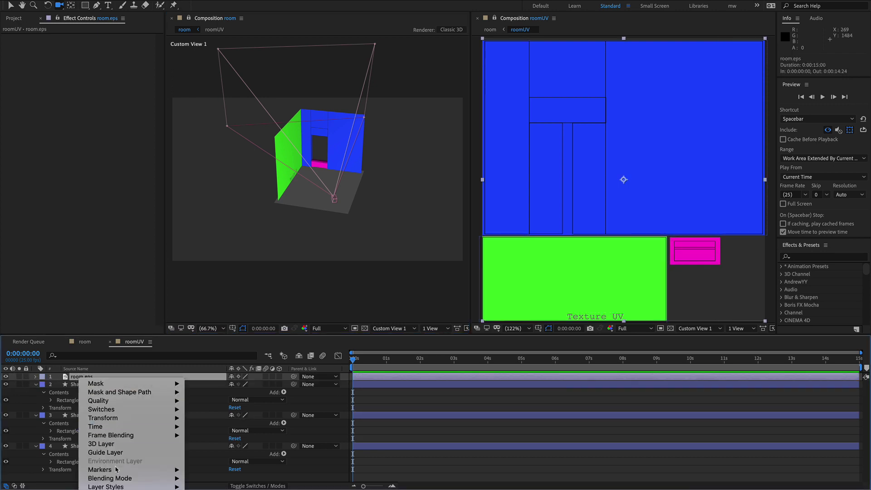
left_click(133, 451)
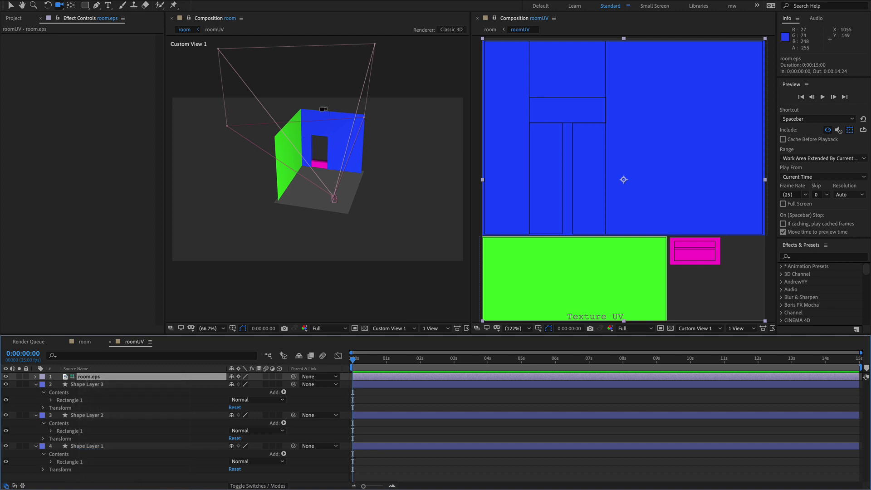
left_click(25, 376)
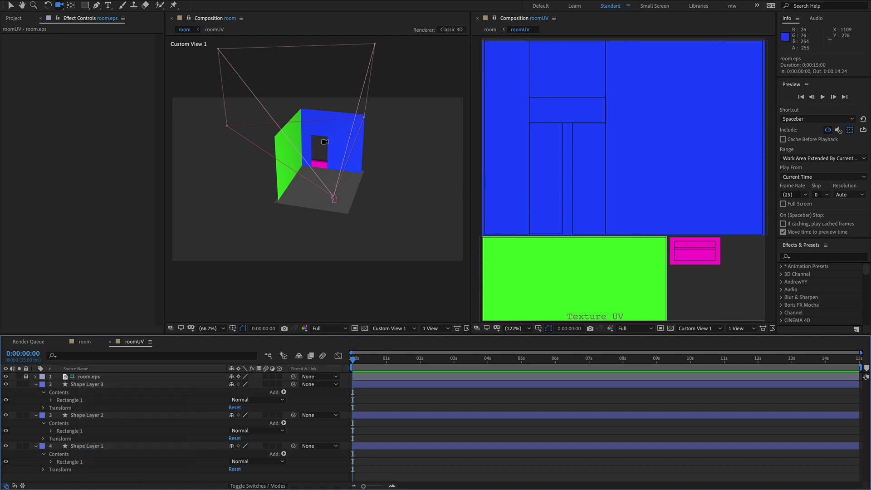
Return the room view to the active camera and switch to LightWave Modeler
mouse_move(363, 200)
left_mouse_down()
mouse_move(395, 195)
mouse_move(370, 204)
left_mouse_up()
key("F12")
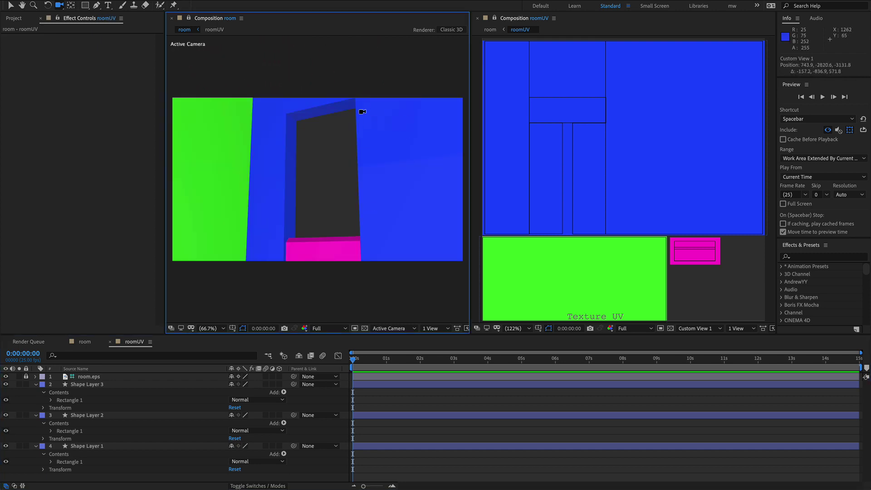
left_click(435, 431)
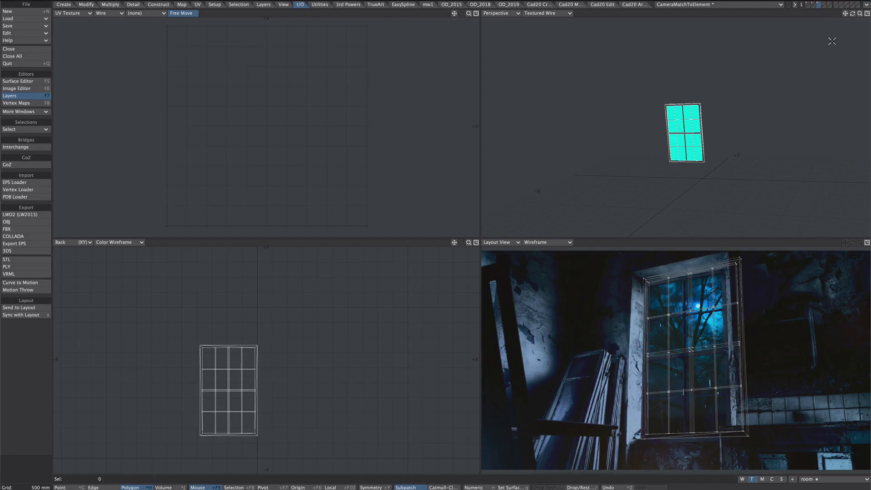
Enlarge the perspective view and inspect the window frame and its panes from several angles
left_click(866, 14)
key("a")
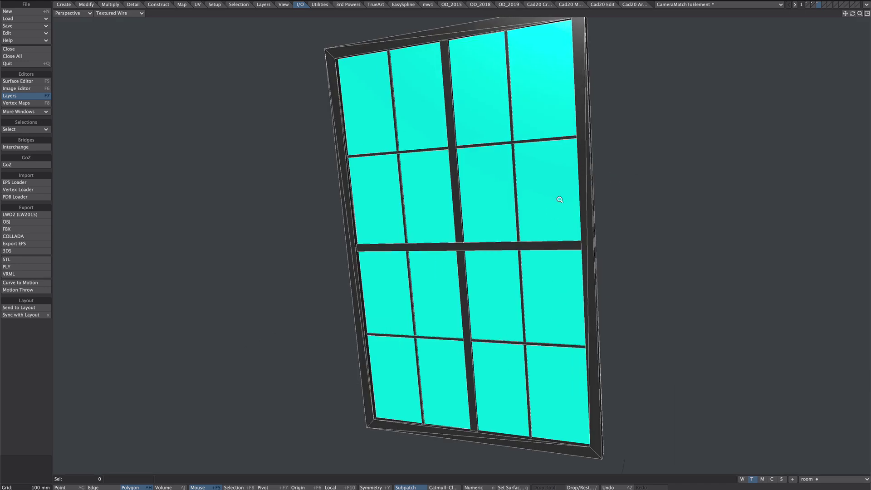
left_click_drag(537, 201, 562, 226, "alt")
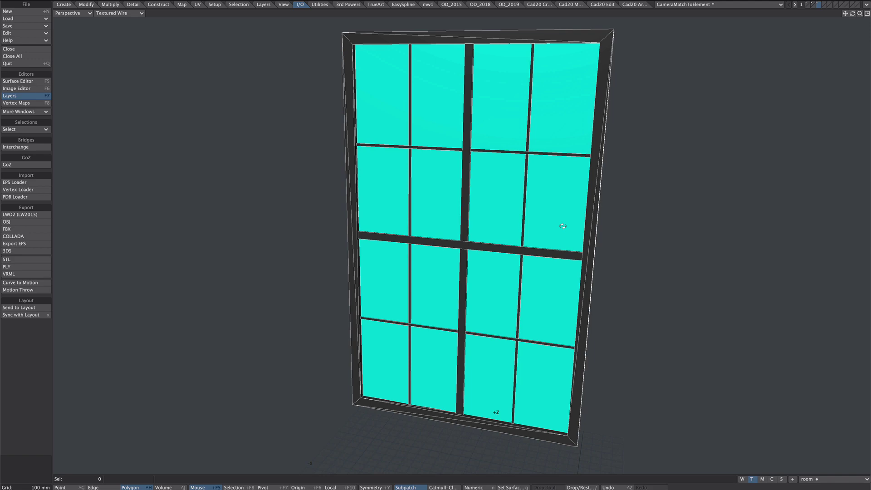
left_click_drag(578, 224, 598, 200, "alt")
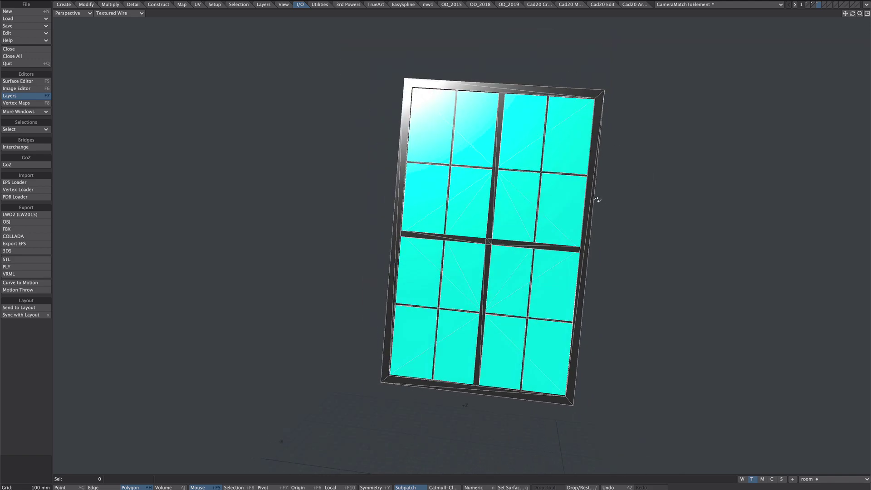
Activate the room layers together with the window and export them as an OBJ, replacing room.obj in the Models folder
left_click(808, 5)
left_click_drag(624, 213, 398, 223, "ctrl+alt")
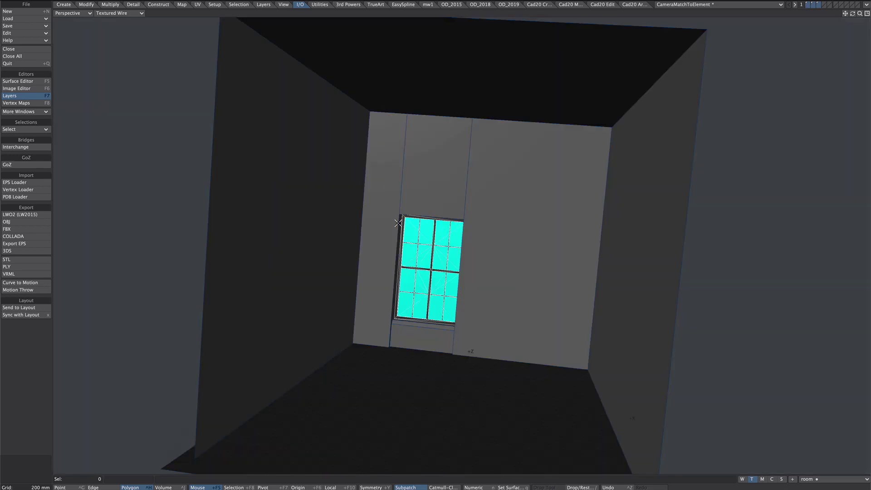
left_click_drag(478, 218, 467, 221, "alt")
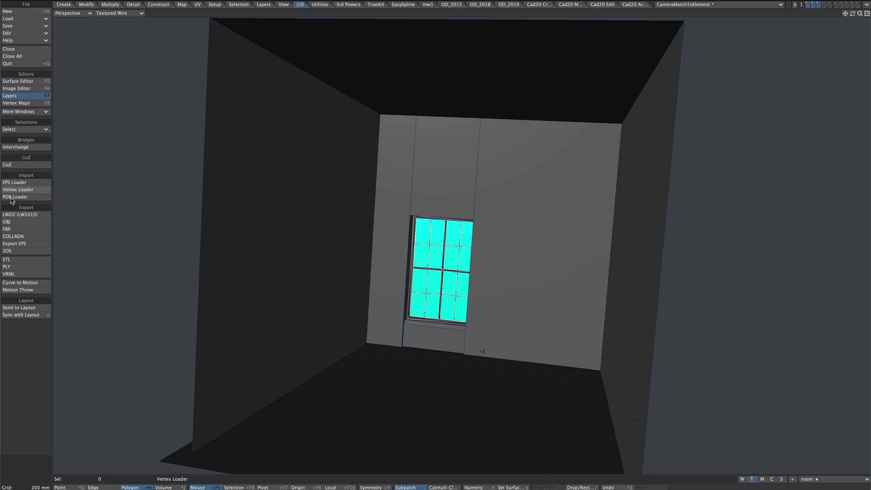
left_click(19, 223)
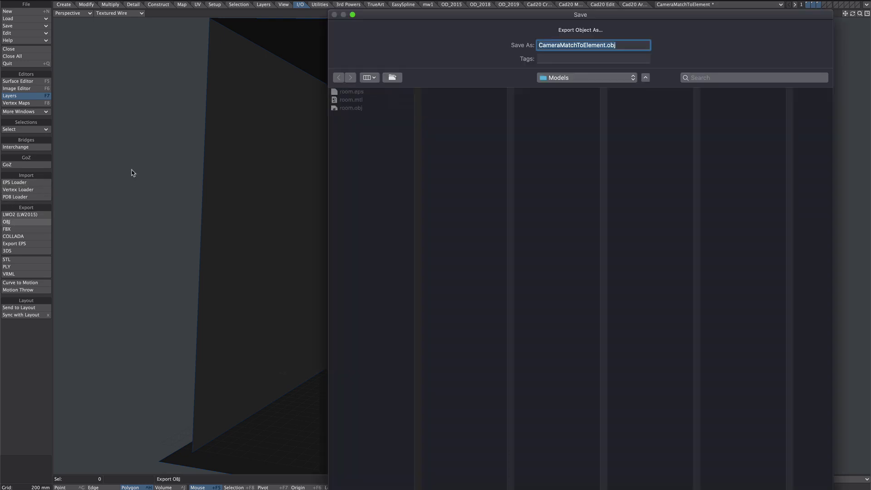
left_click(356, 108)
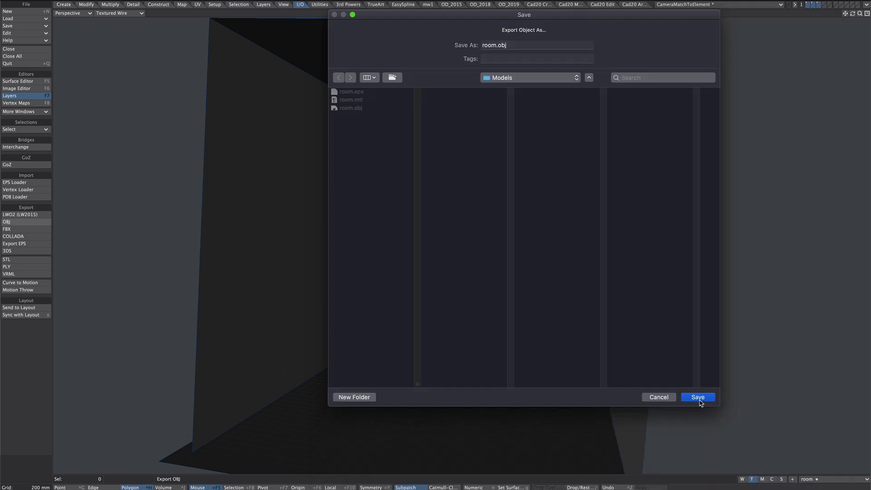
left_click(698, 398)
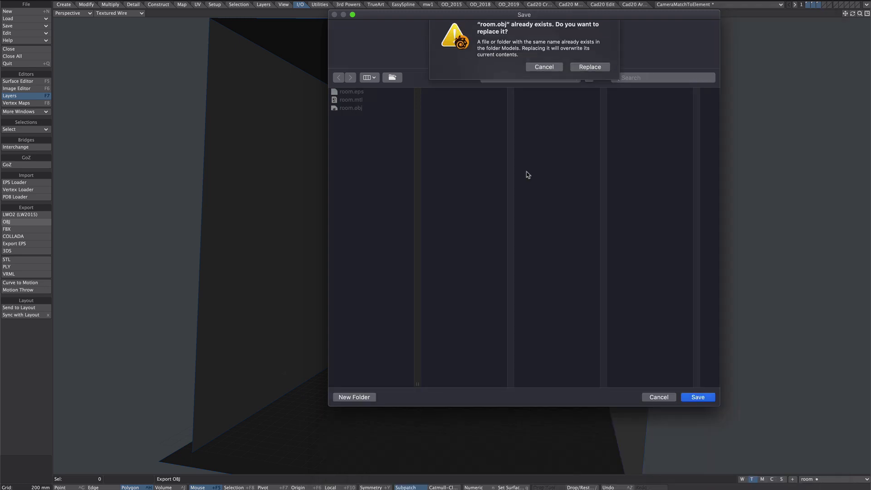
left_click(589, 73)
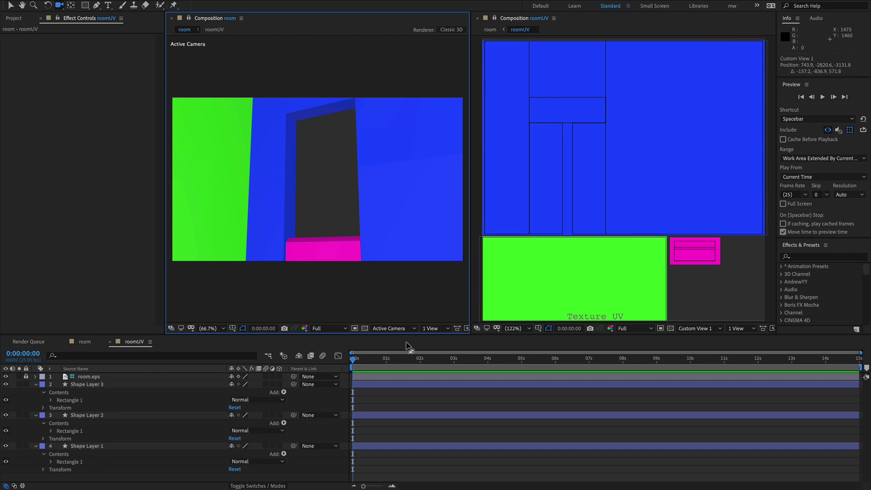
Switch to After Effects, widen the room viewer, and enable the window_frame and window_glass materials in the e3d layer's Scene Setup
left_click_drag(470, 300, 483, 300)
left_click(477, 332)
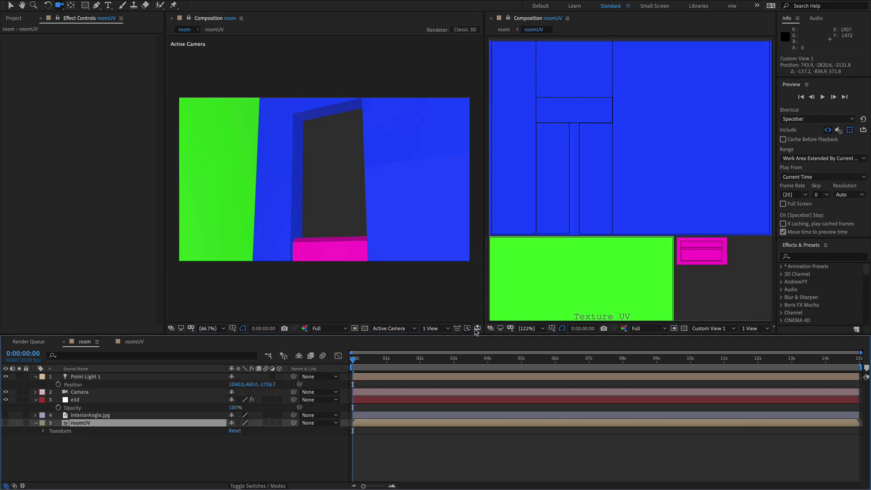
left_click(82, 400)
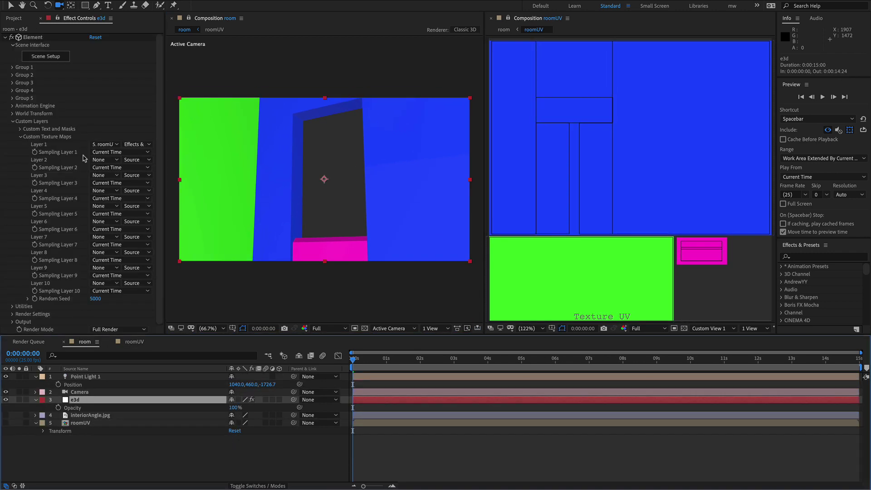
left_click(54, 61)
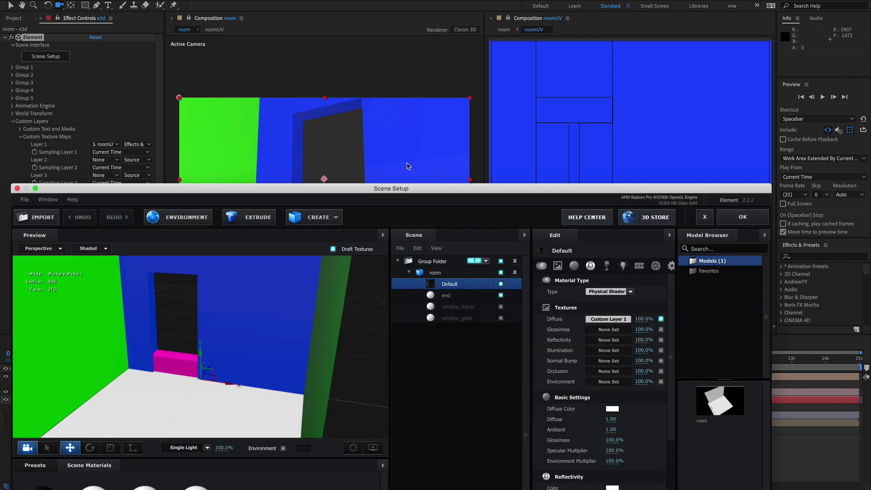
left_click(501, 306)
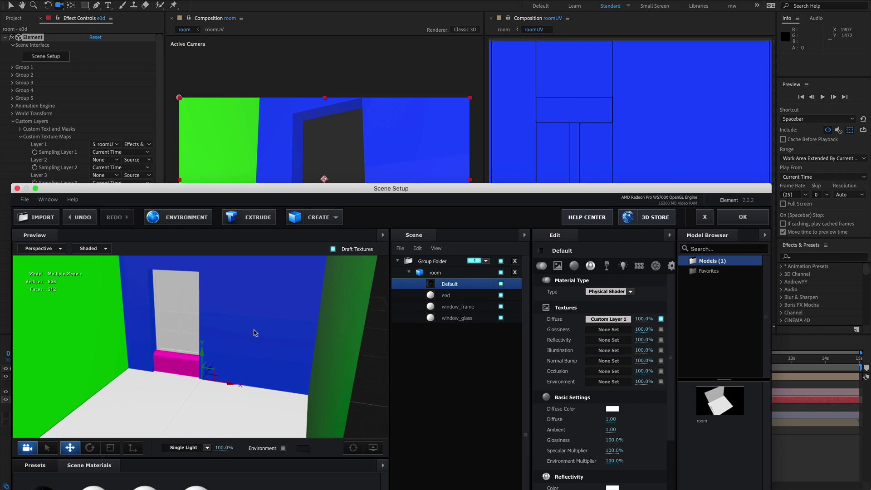
middle_click_drag(255, 330, 311, 346)
scroll(312, 345, "up", 5)
scroll(314, 345, "up", 1)
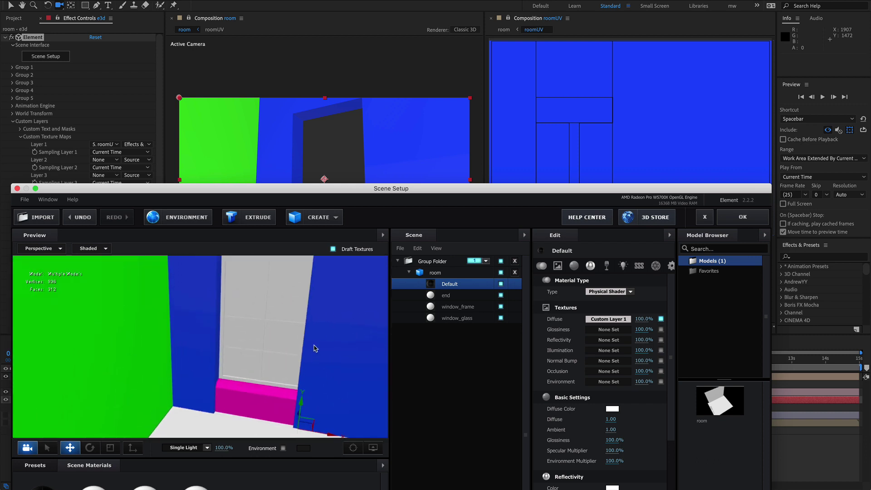
left_click_drag(318, 343, 316, 324)
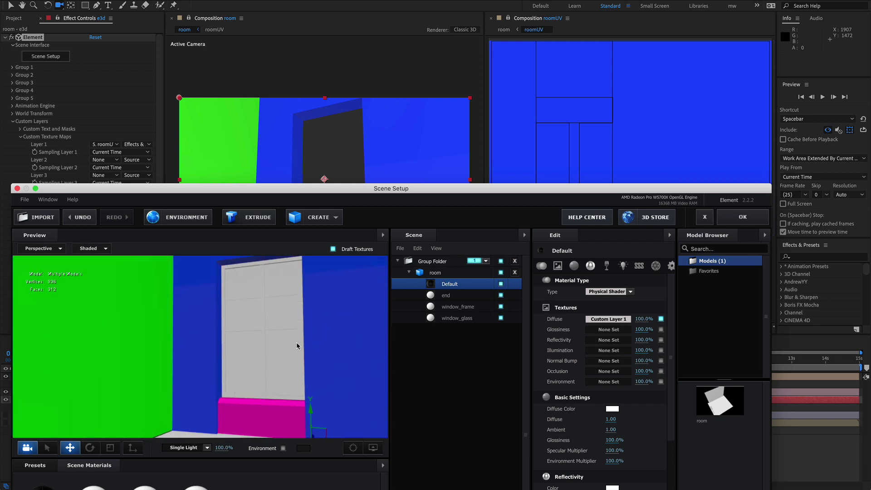
right_click(436, 274)
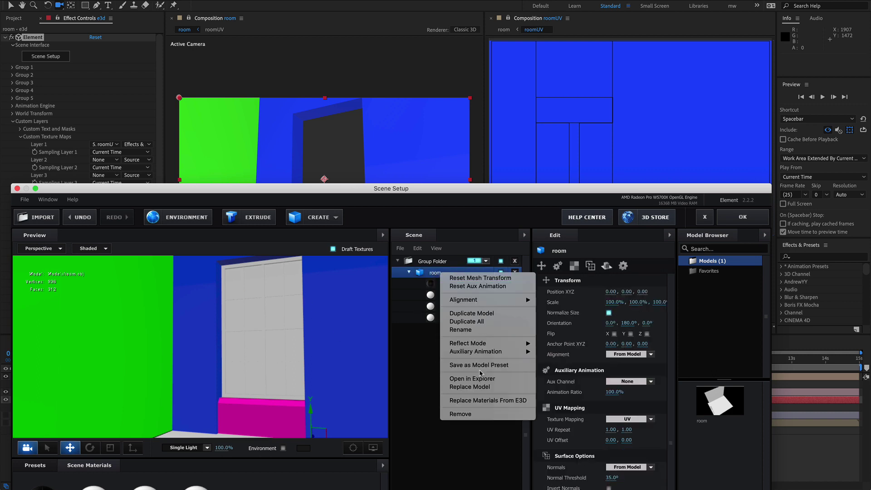
Set the window_glass material's diffuse color to light blue
left_click(457, 318)
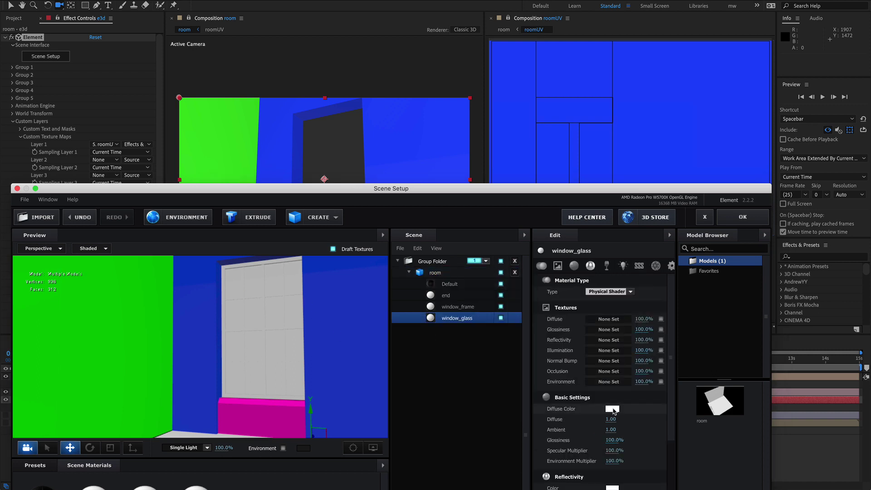
left_click(613, 409)
left_click(622, 179)
left_click(551, 130)
left_click(647, 239)
Set the window_frame material's diffuse color to near-black and apply the scene changes to the composition
left_click(458, 307)
left_click(613, 409)
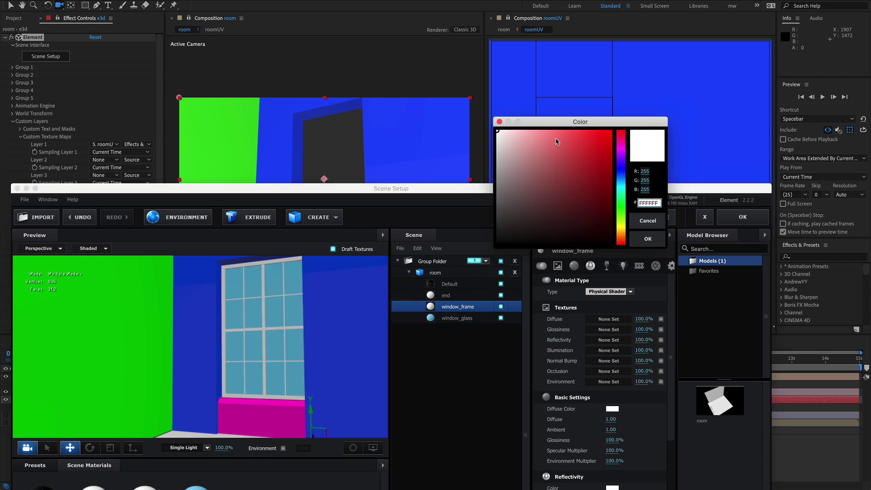
left_click_drag(495, 146, 497, 242)
left_click(640, 243)
left_click(743, 217)
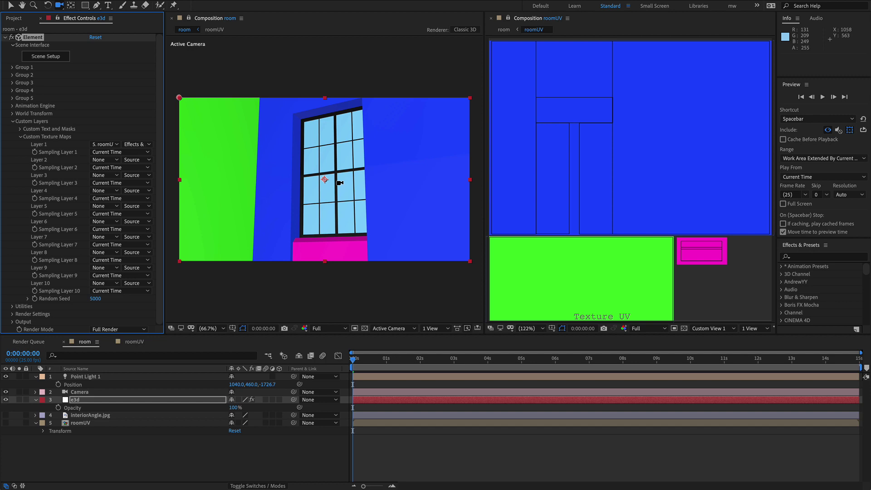
Reopen the e3d layer's Scene Setup and turn off window_glass, declining to cancel without saving
left_click(75, 400)
left_click(45, 57)
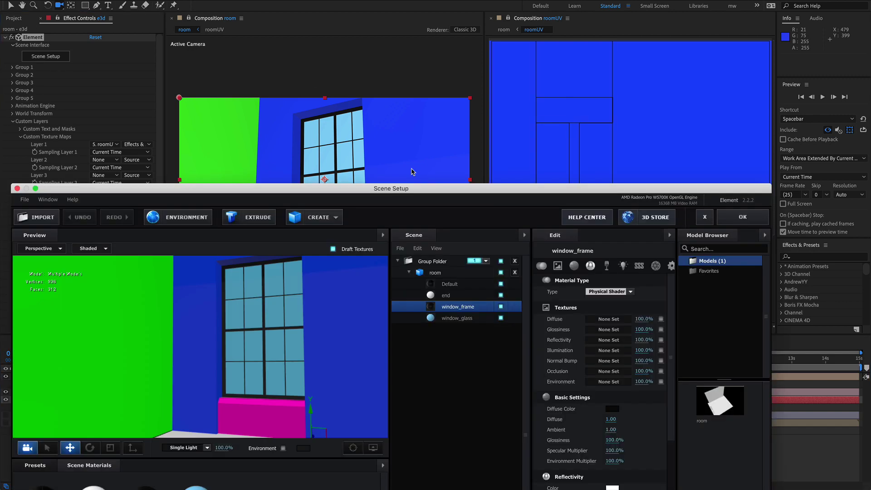
left_click(501, 318)
left_click_drag(333, 327, 328, 344)
left_click(706, 217)
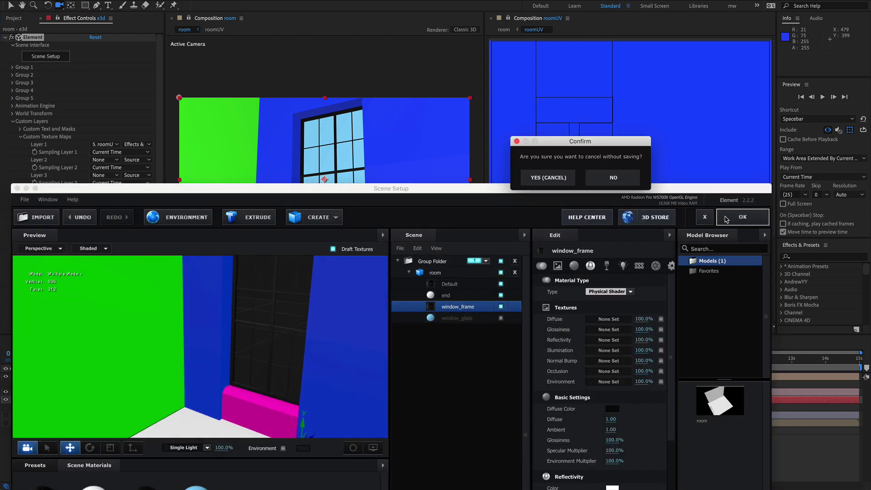
left_click(601, 178)
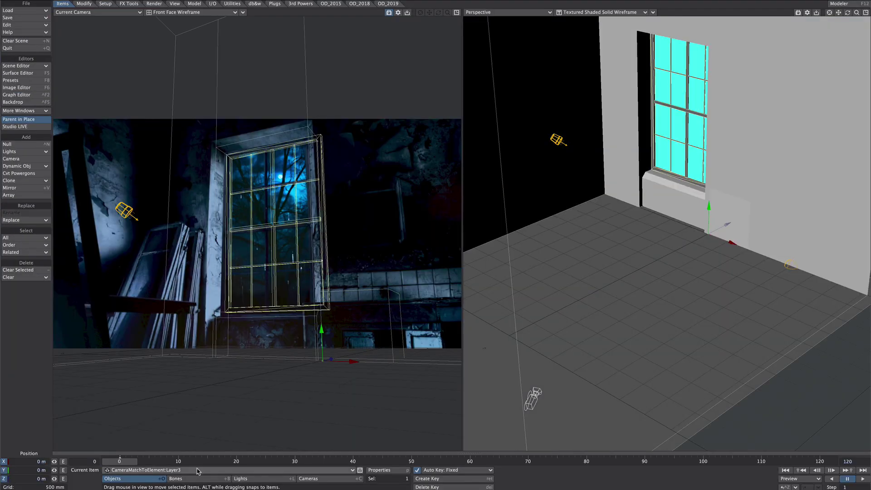
Switch to LightWave Layout and clear the window object layer from the scene
left_click(197, 470)
left_click(221, 448)
key("minus")
key("Return")
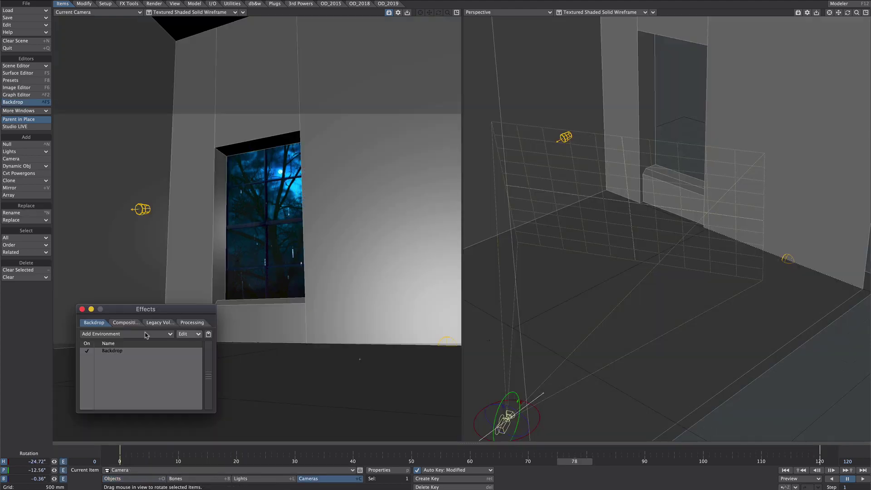
Move the camera toward the window at frame 120, rotate it to about -38° heading, -20° pitch and 4° bank, and play the animation
key("t")
left_click_drag(541, 366, 622, 326)
key("y")
left_click_drag(259, 227, 268, 241)
right_click_drag(254, 236, 274, 237)
left_click_drag(274, 237, 267, 232)
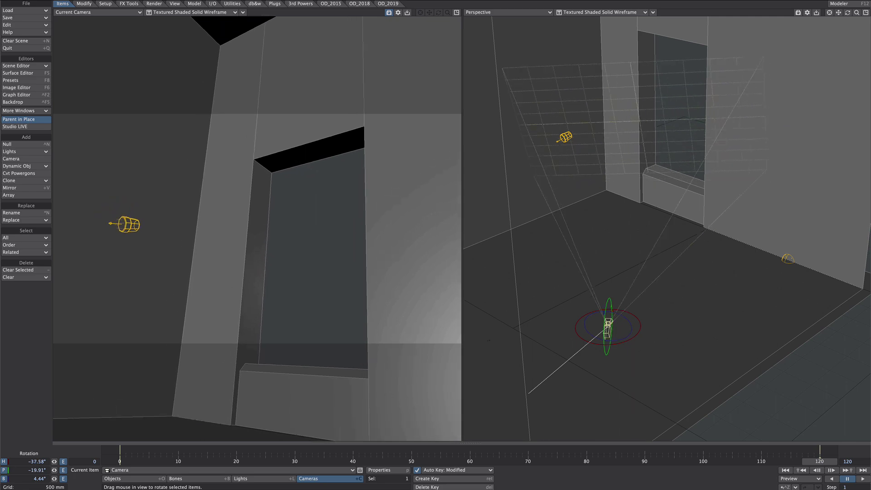
left_click(786, 471)
left_click(863, 479)
left_click(847, 479)
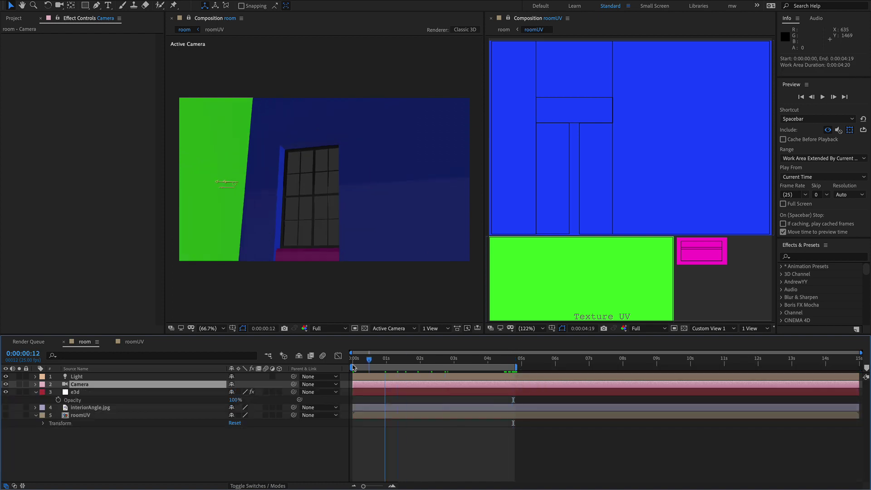
Scrub the camera move in the After Effects room composition, duplicate the Camera layer, and confirm the copy's camera settings
left_click_drag(353, 359, 515, 361)
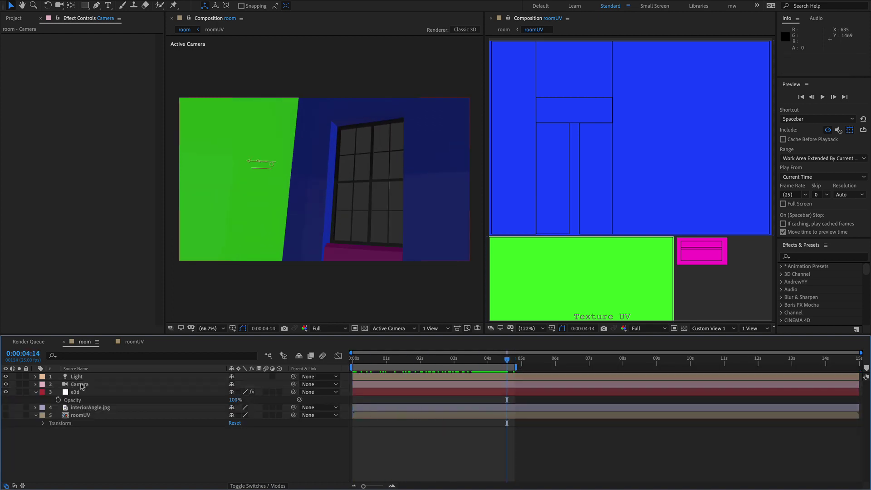
left_click(81, 384)
key("super+d")
double_click(80, 384)
left_click(573, 286)
left_click_drag(507, 359, 351, 369)
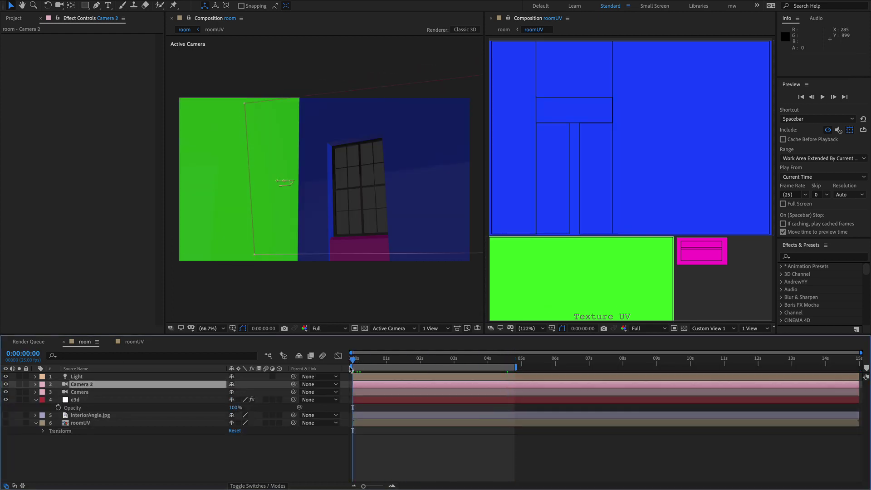
Keyframe Camera 2's Position and Point of Interest at 0:00:00:00, placing the camera at about 77, -33, -816
key("u")
key("u")
left_click(58, 393)
key("shift+a")
left_click(58, 392)
key("c")
left_click_drag(336, 261, 333, 204)
key("c")
key("c")
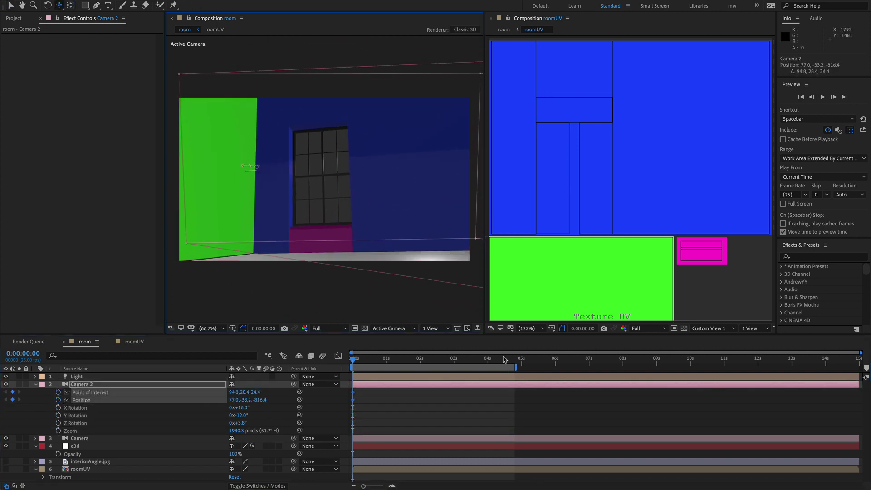
Hide the original Camera layer, reframe Camera 2 near the end of the work area for a second keyframe, and scrub through the move
left_click(513, 359)
left_click(5, 438)
left_click_drag(347, 236, 405, 249)
key("space")
left_click_drag(436, 359, 513, 360)
key("c")
left_click_drag(419, 229, 420, 209)
key("c")
key("c")
key("c")
left_click_drag(422, 212, 434, 224)
left_click_drag(511, 360, 347, 363)
Rename the Camera 2 layer to CameraAE
left_click(89, 385)
key("Return")
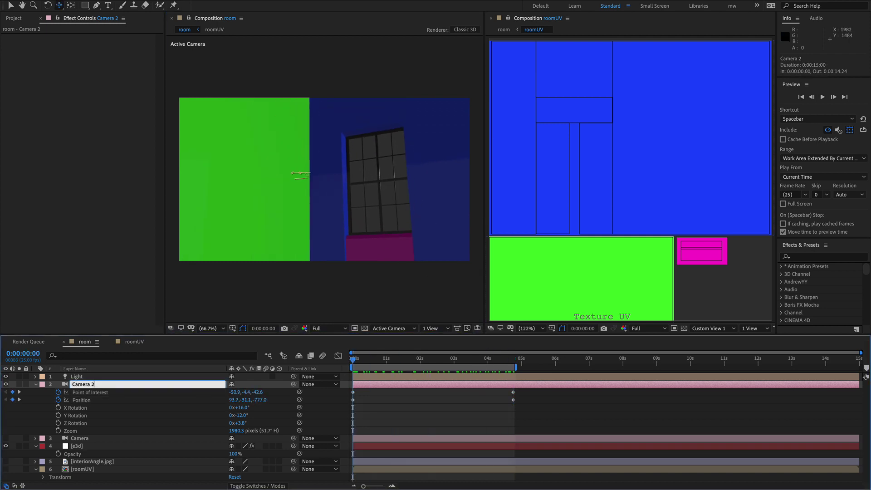
key("BackSpace")
key("BackSpace")
type("AE")
key("Return")
Export CameraAE from After Effects to LightWave Layout and play its animation there
left_click(80, 0)
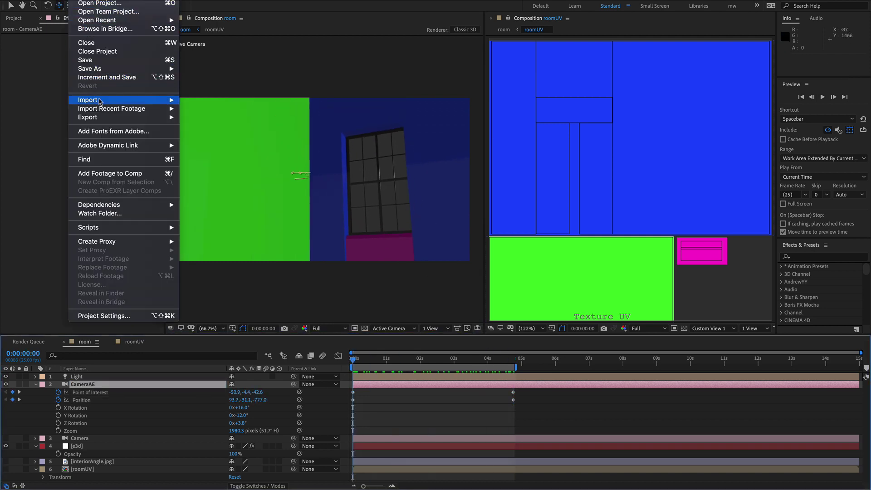
mouse_move(101, 117)
left_click(227, 152)
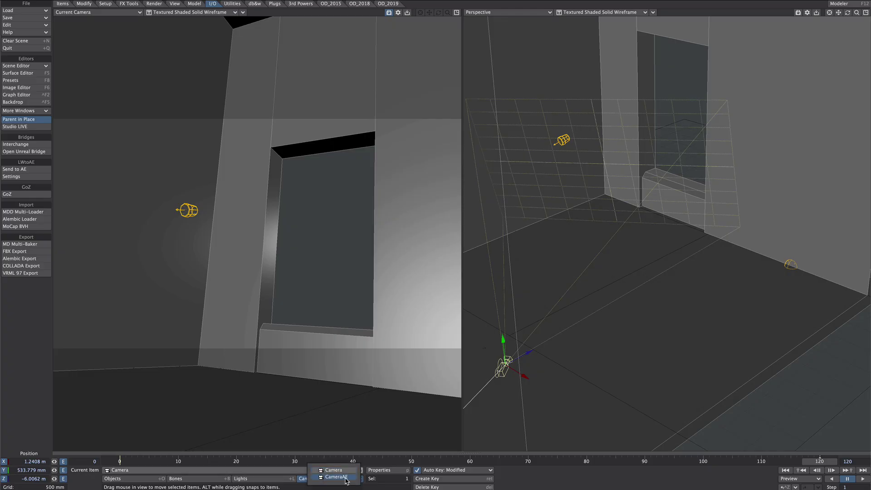
left_click(863, 479)
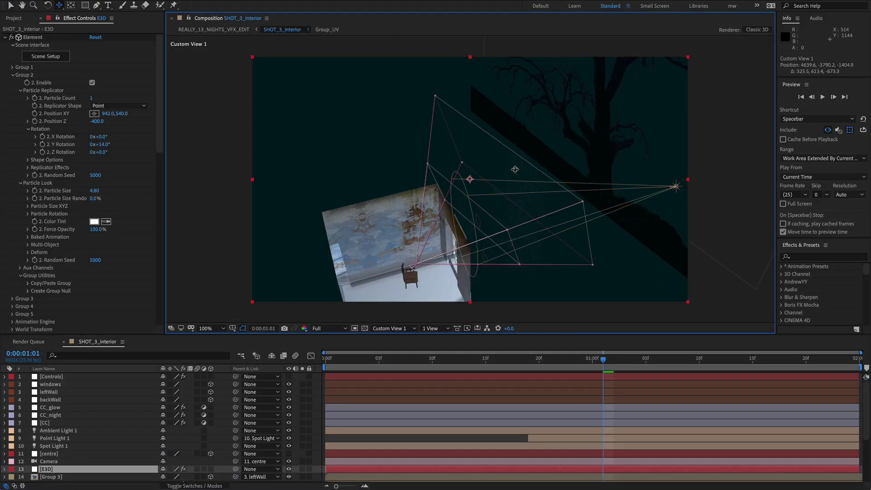
Orbit the custom view of the SHOT_3_interior composition in After Effects to inspect the textured room set
left_click_drag(516, 170, 513, 138)
right_click_drag(488, 232, 500, 192)
left_click_drag(500, 193, 519, 130)
left_click_drag(469, 289, 500, 222)
middle_click_drag(500, 222, 484, 274)
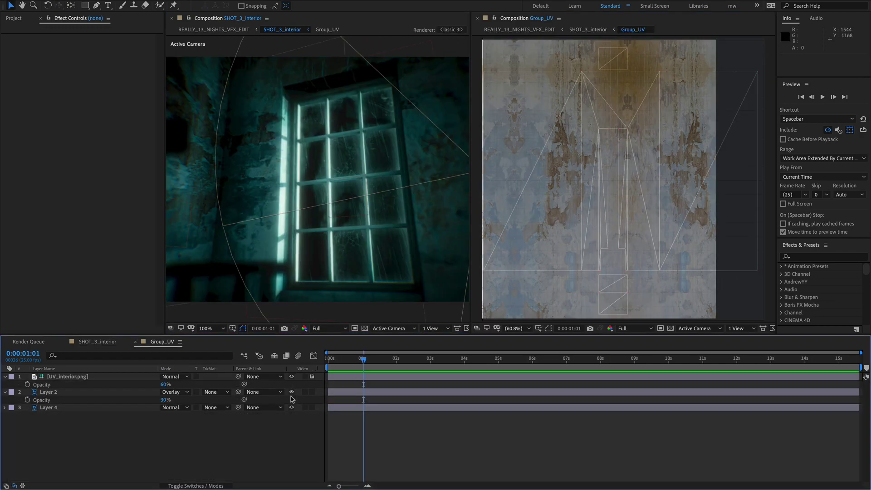
Toggle the visibility of Layer 2 and Layer 4 in Group_UV off and back on to compare the wall texturing
left_click_drag(292, 392, 292, 414)
left_click(292, 392)
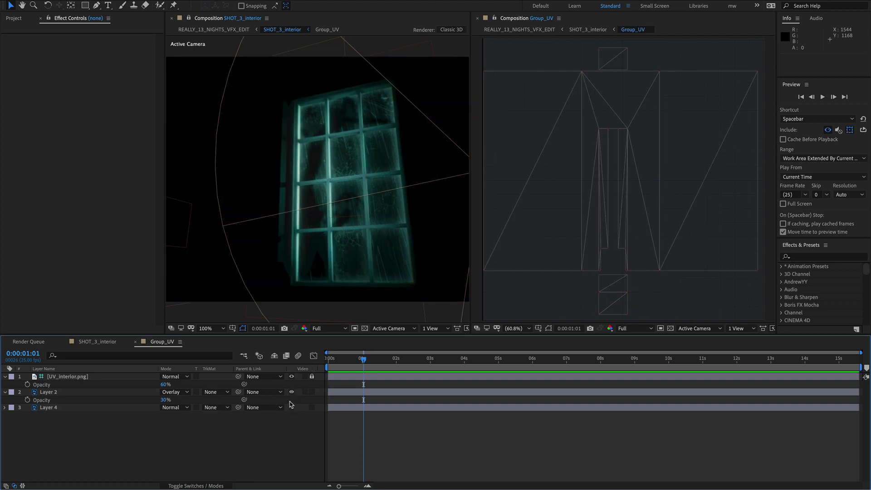
left_click(292, 407)
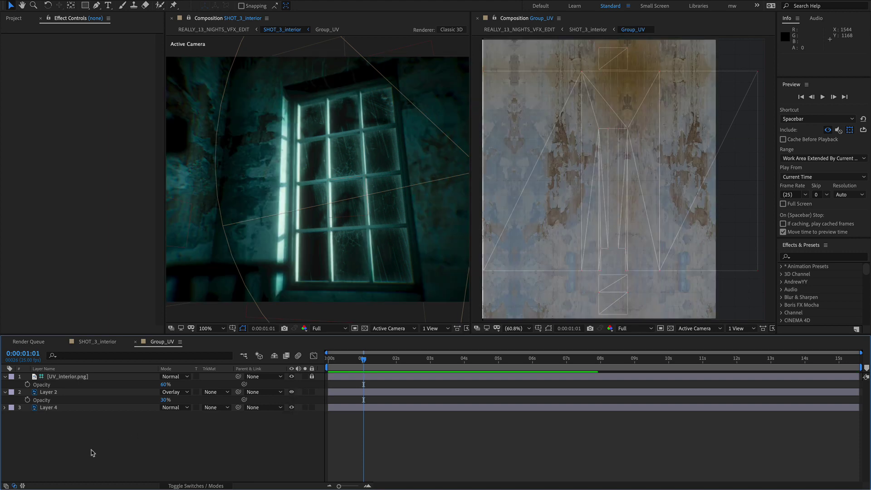
Solo Layer 2 in Group_UV to check it, unsolo it, and move the layer upward to about 1407.8, 785.8
left_click(305, 392)
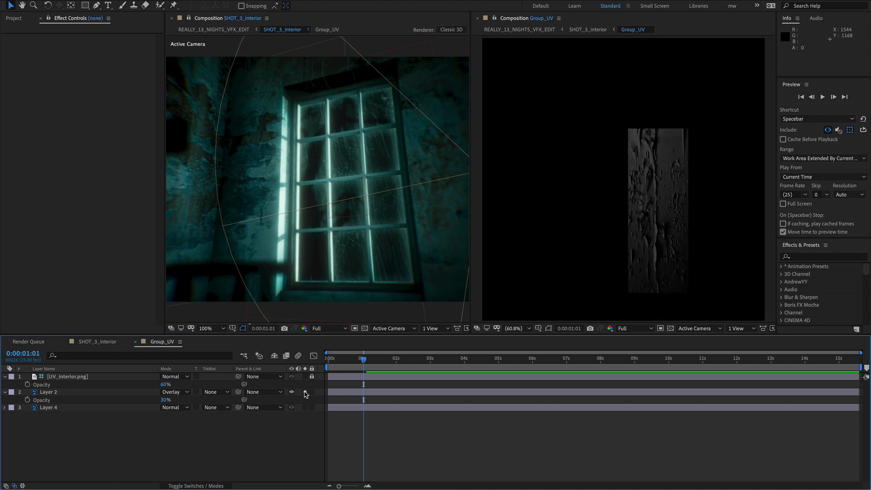
left_click(306, 392)
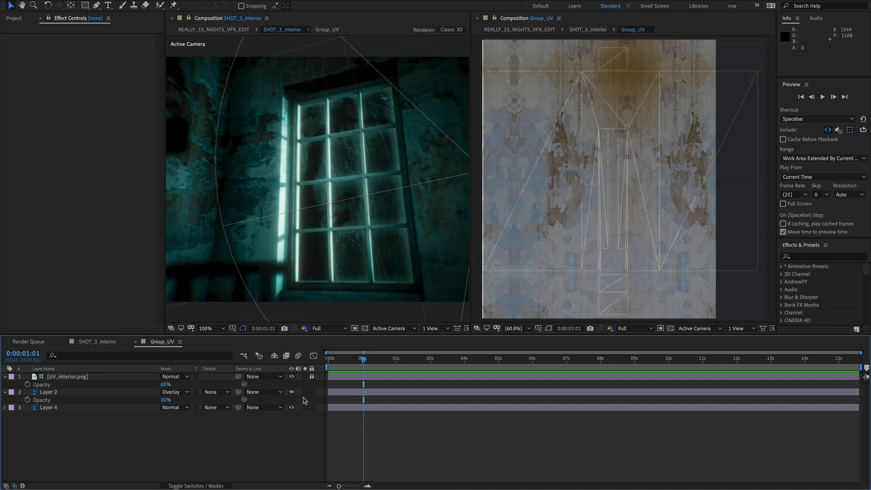
left_click(369, 394)
left_click_drag(682, 214, 694, 101)
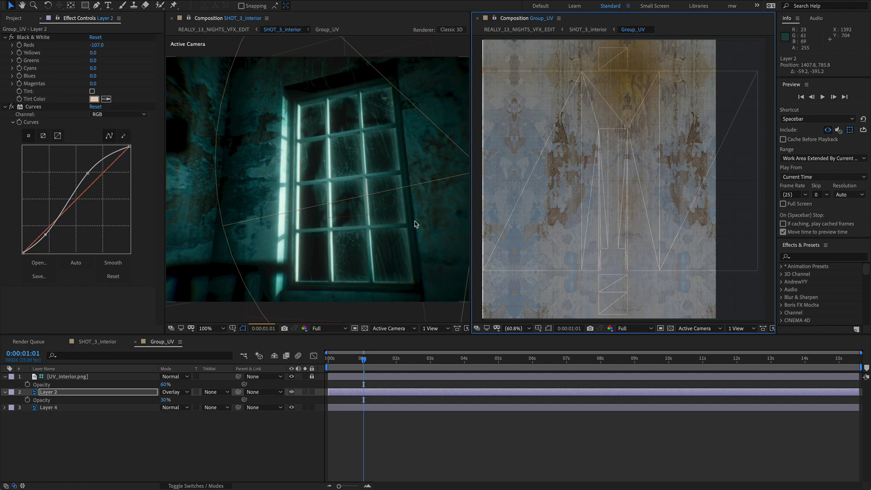
Inspect the upper rain layer and window.jpg in SHOT_3_interior, orbiting the custom view to face the window from inside the room
left_click(388, 371)
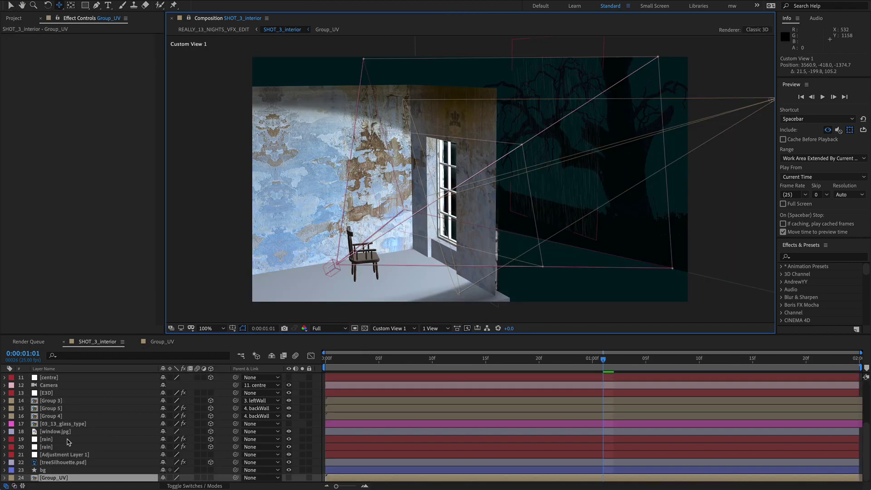
left_click(68, 440)
left_click(288, 439)
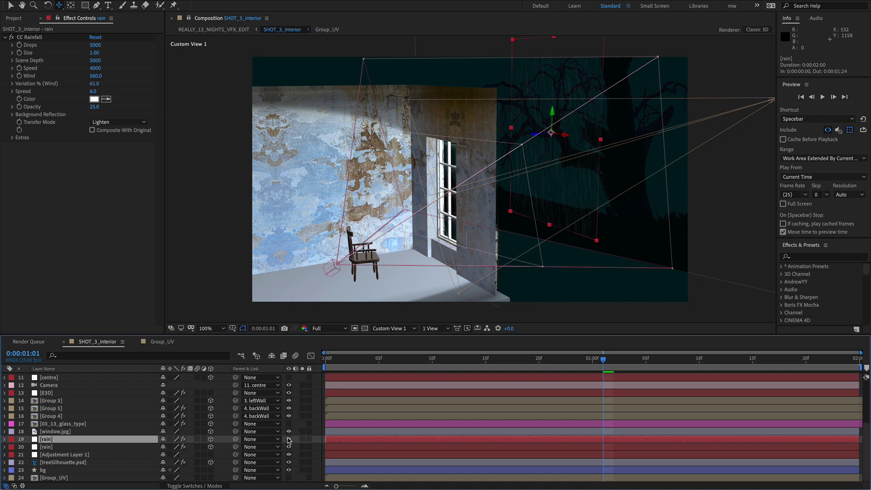
left_click(289, 432)
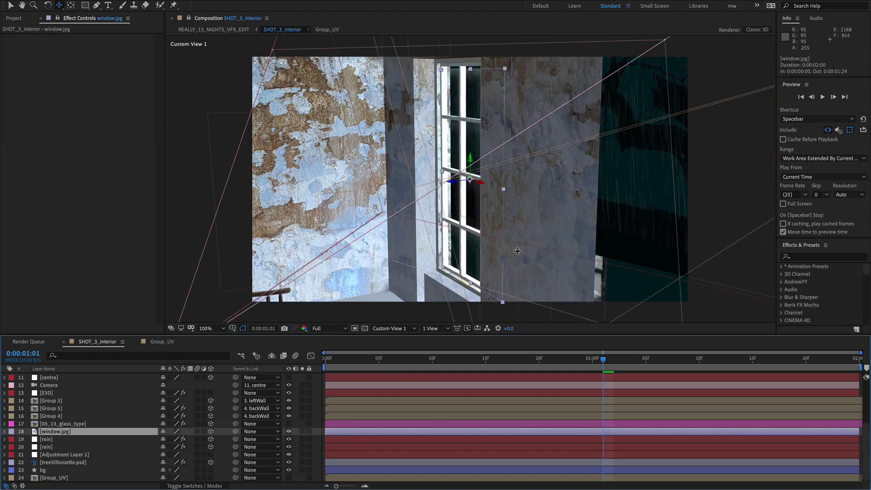
left_click_drag(530, 215, 579, 205)
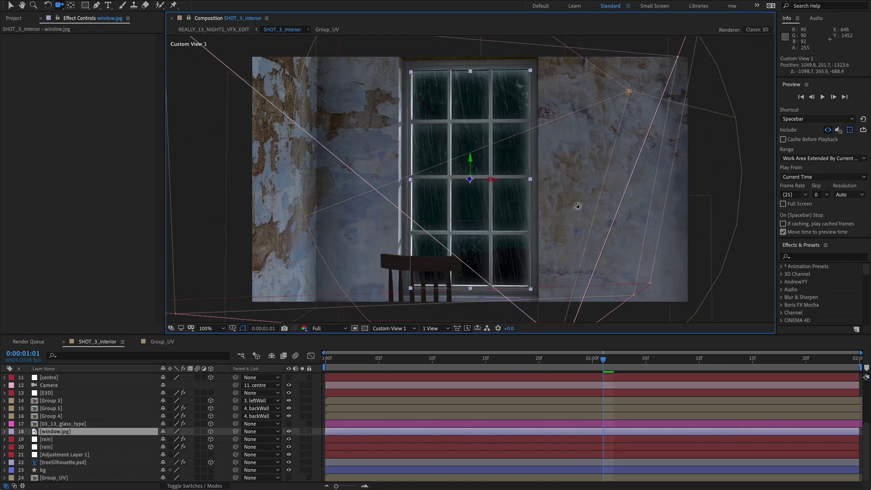
Toggle the visibility of window.jpg and both rain layers off and back on to compare the window's appearance
left_click(289, 432)
left_click(290, 433)
left_click(290, 440)
left_click(290, 447)
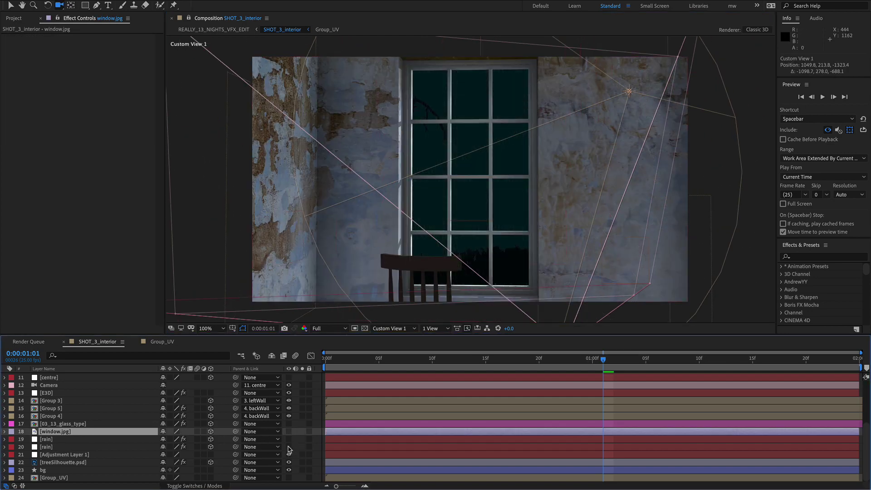
left_click_drag(289, 439, 289, 466)
View SHOT_3_interior through the active camera and solo the E3D layer to examine the ungraded room, then unsolo it
key("F12")
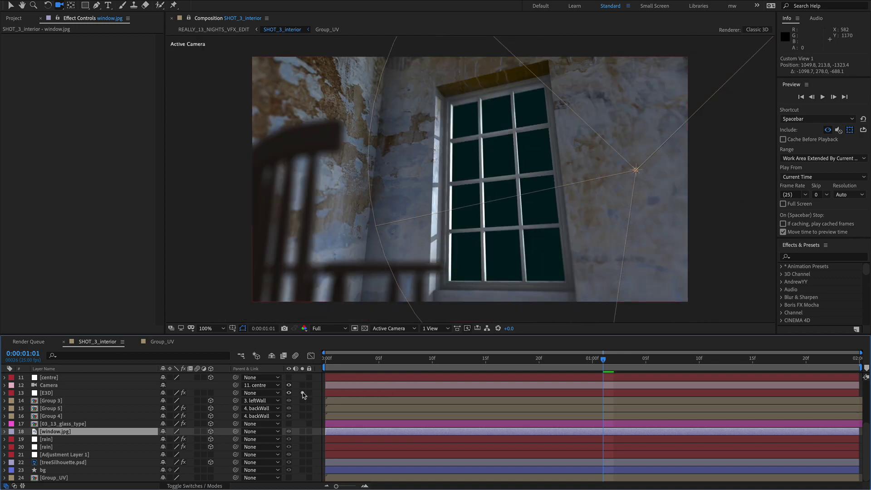
left_click(302, 392)
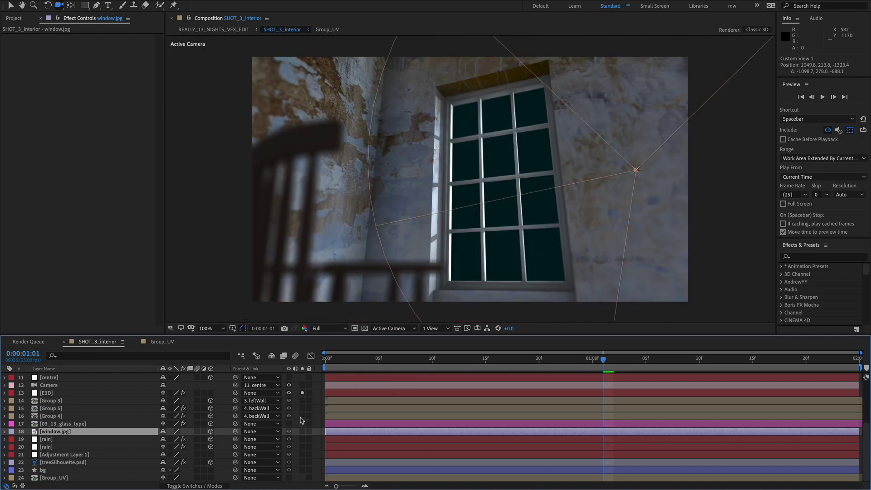
left_click(302, 393)
Switch off the Point Light 1 layer in SHOT_3_interior
scroll(303, 426, "up", 3)
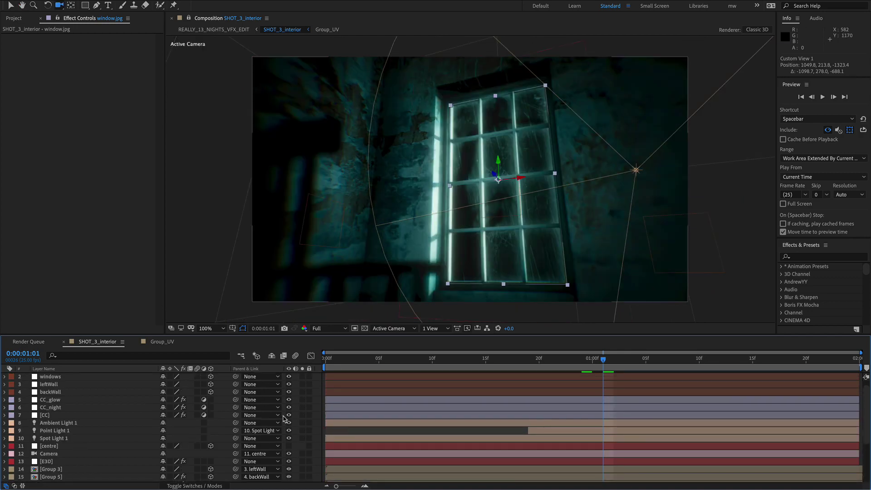
left_click(289, 430)
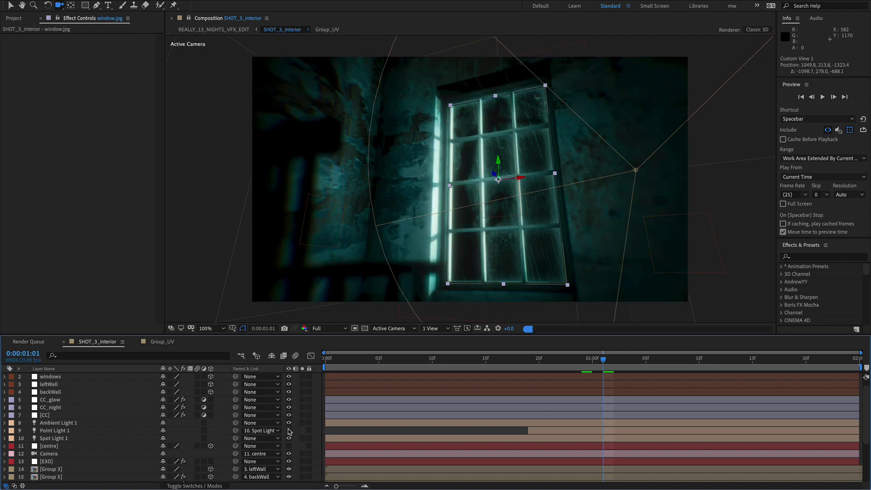